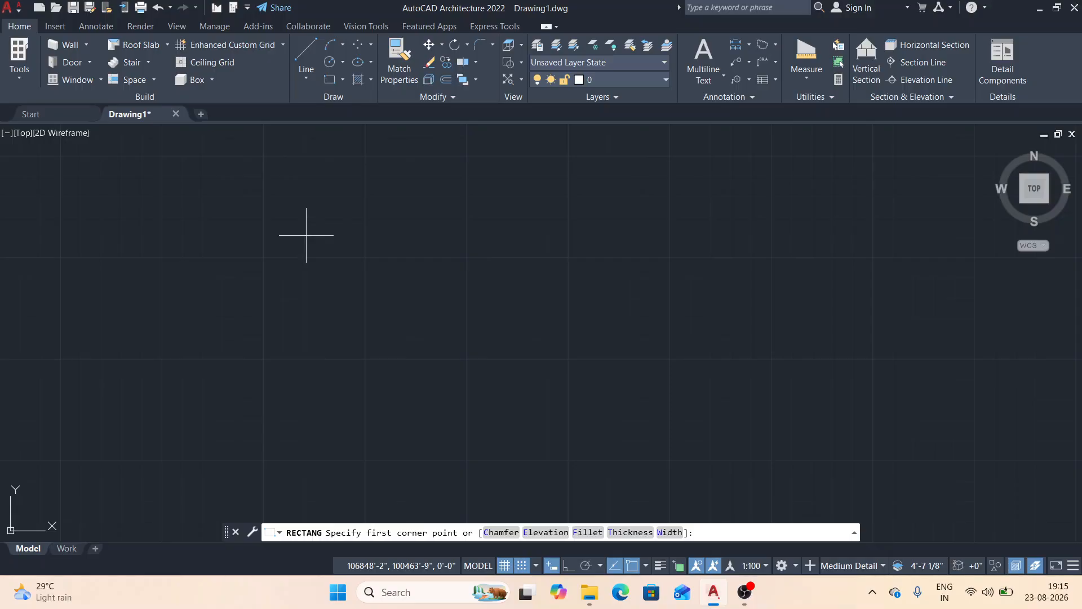
key("Escape")
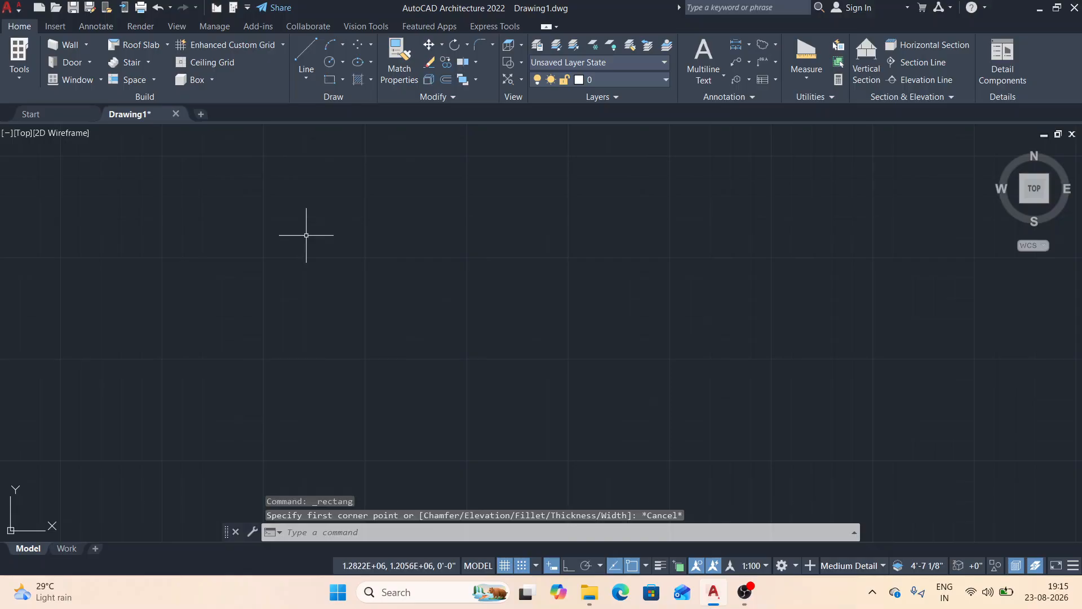
type("re")
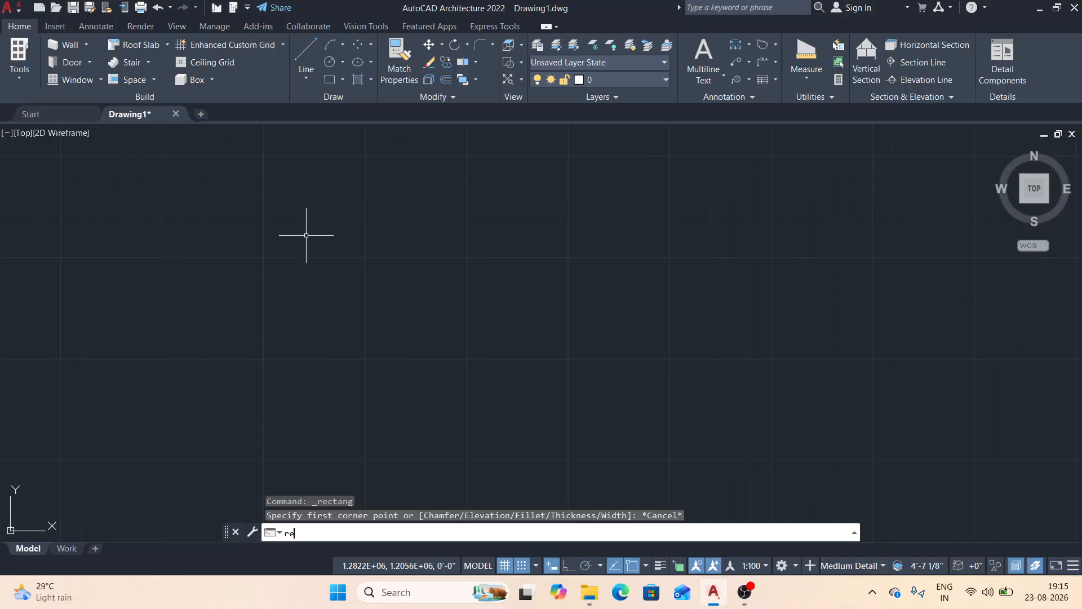
type("c")
key("Return")
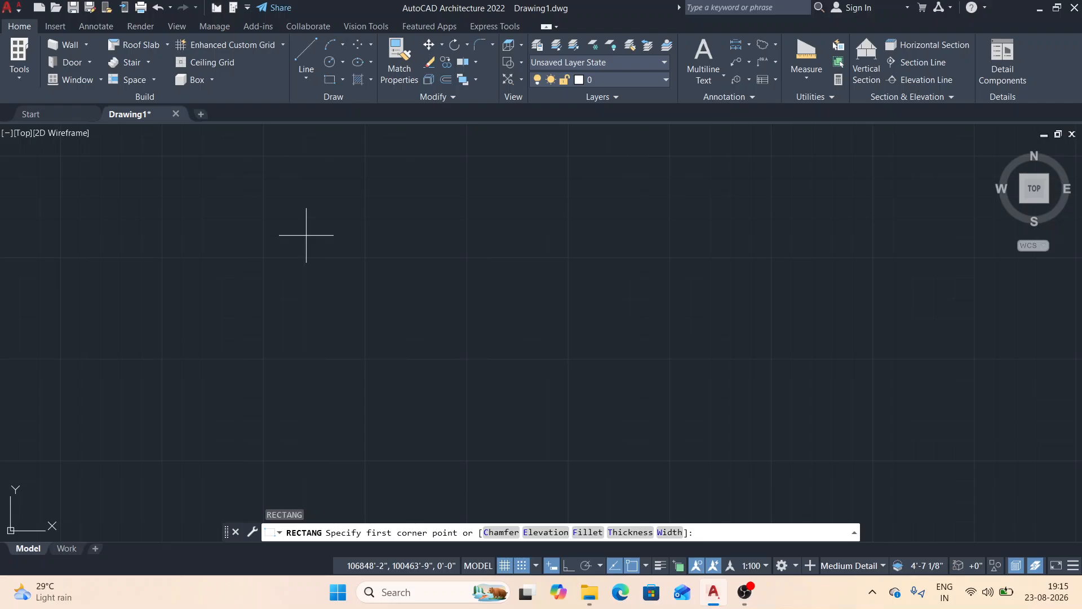
key("Escape")
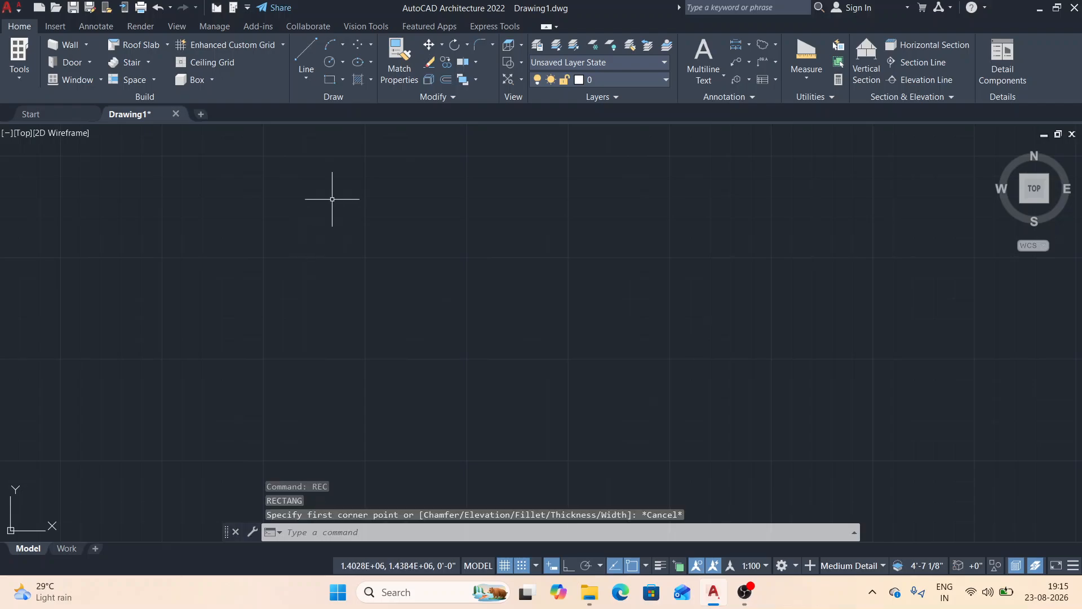
left_click(343, 83)
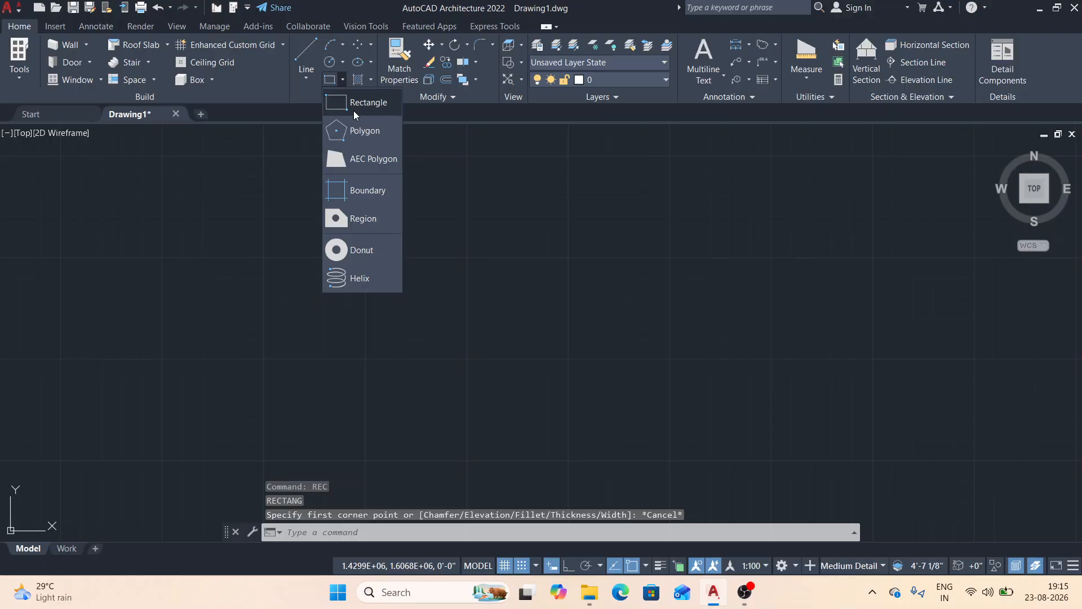
left_click(353, 111)
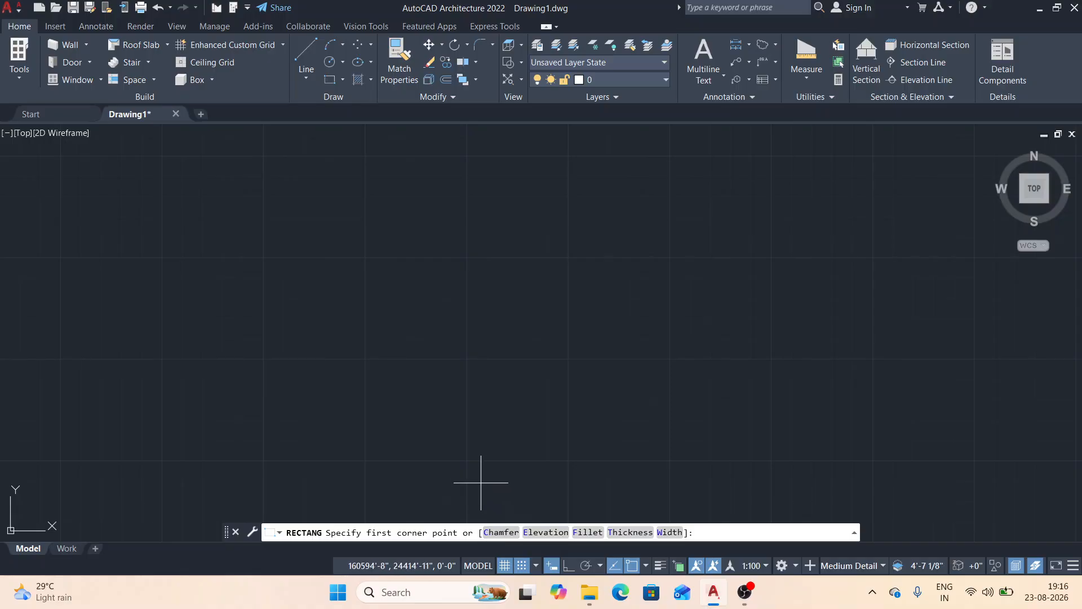
key("Escape")
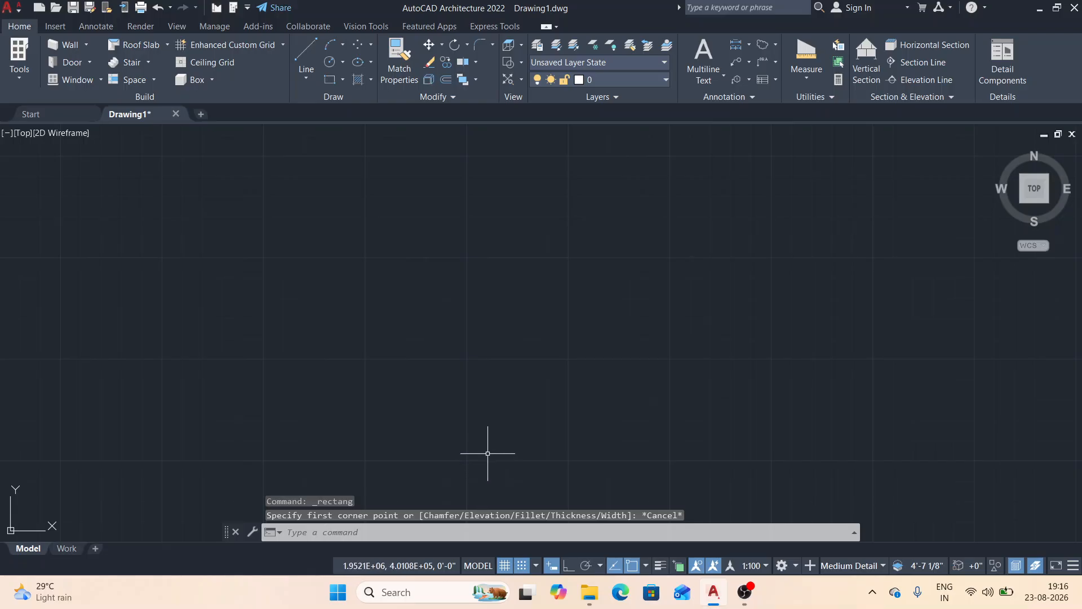
- Draw a rectangle 100' wide and 100 inches high in the empty drawing
left_click(330, 80)
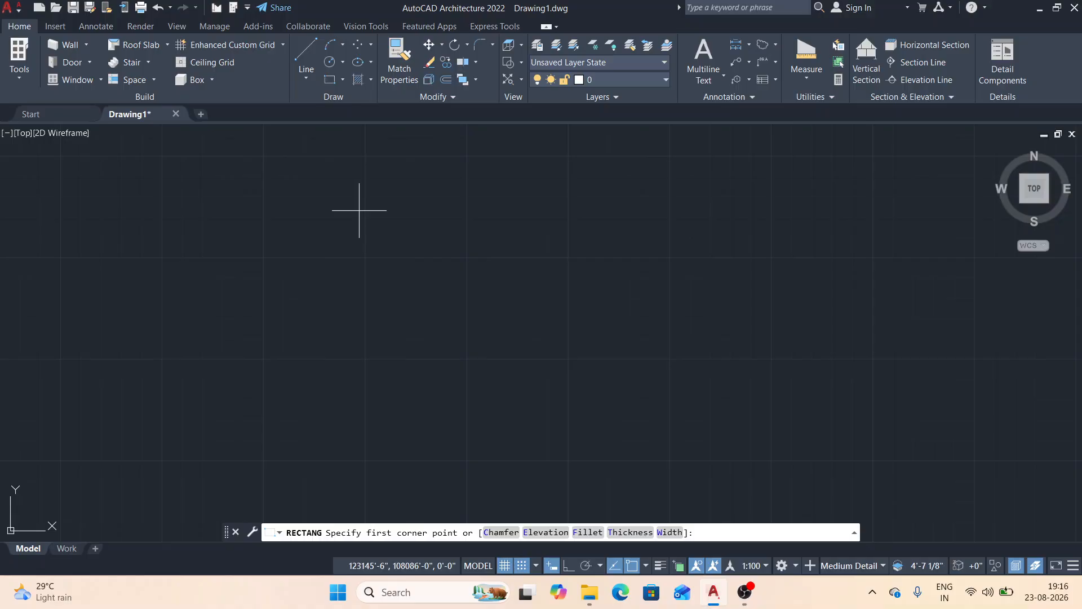
left_click(359, 210)
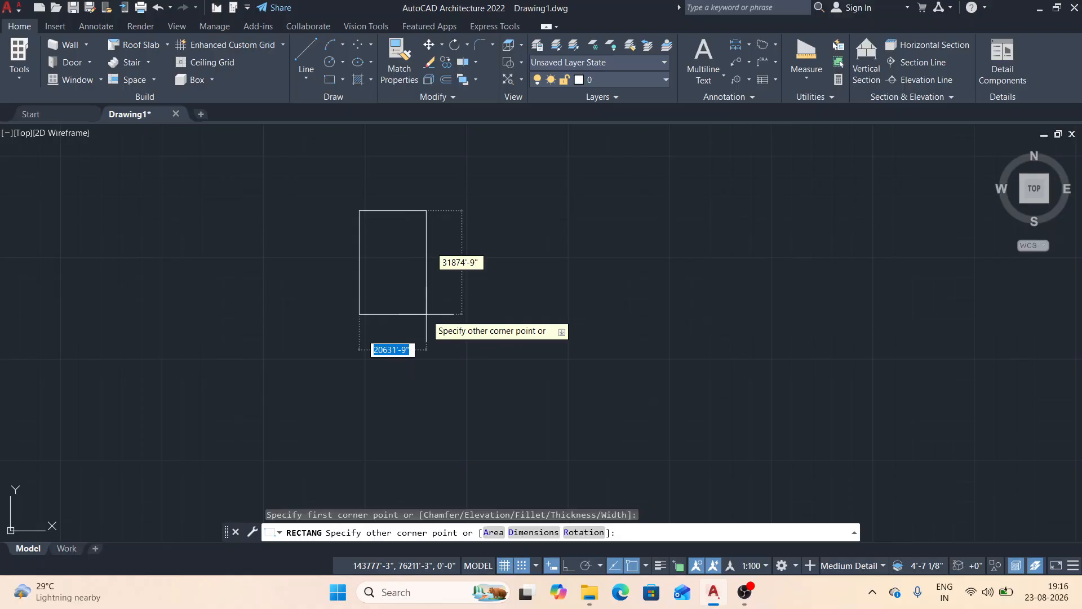
type("100'")
key("Tab")
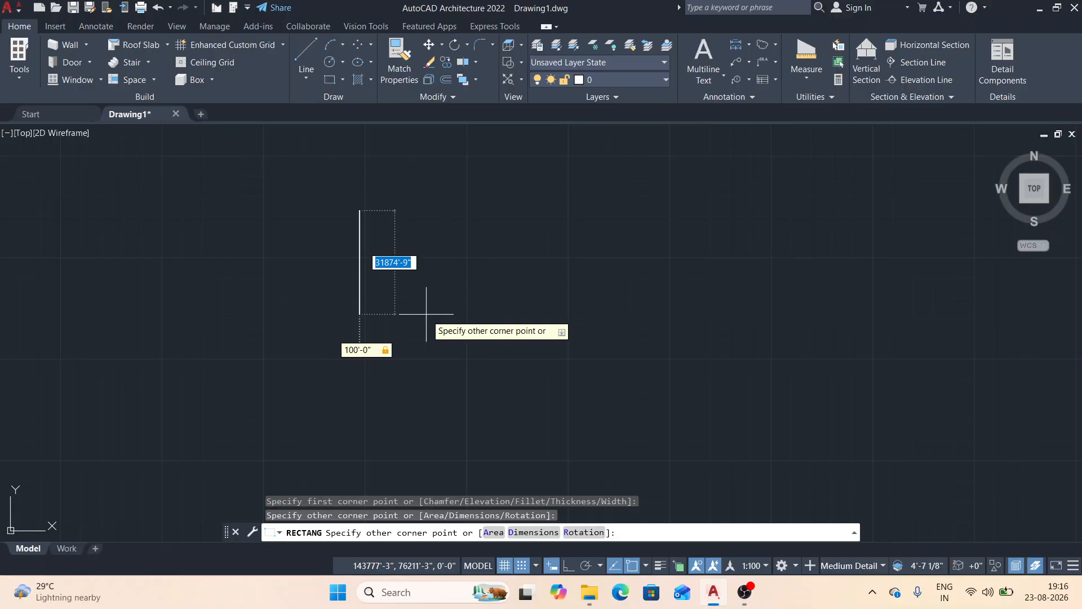
type("100")
key("Return")
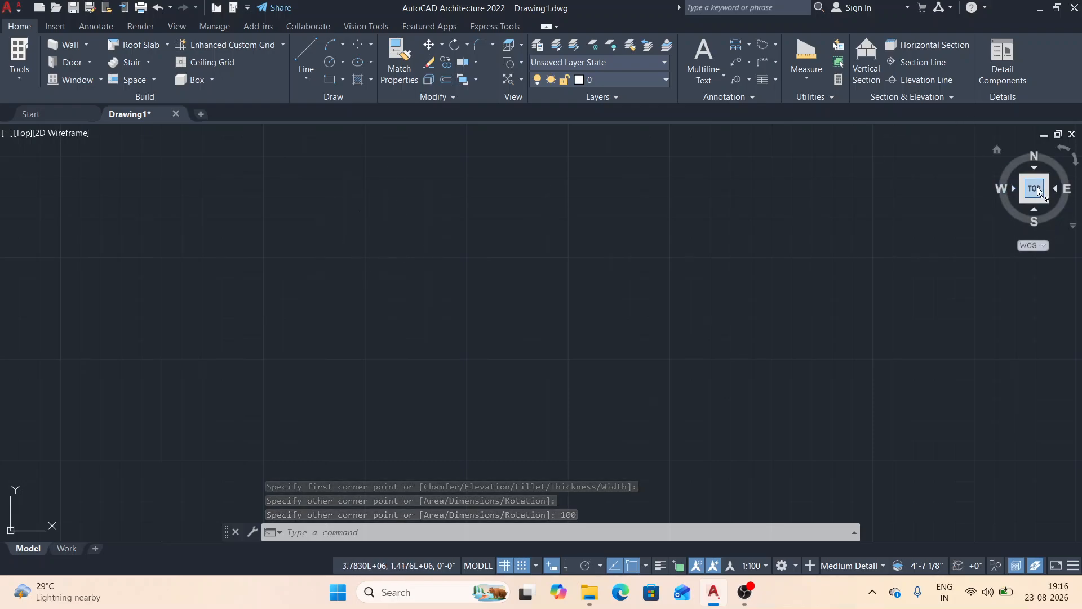
scroll(353, 195, "up", 5)
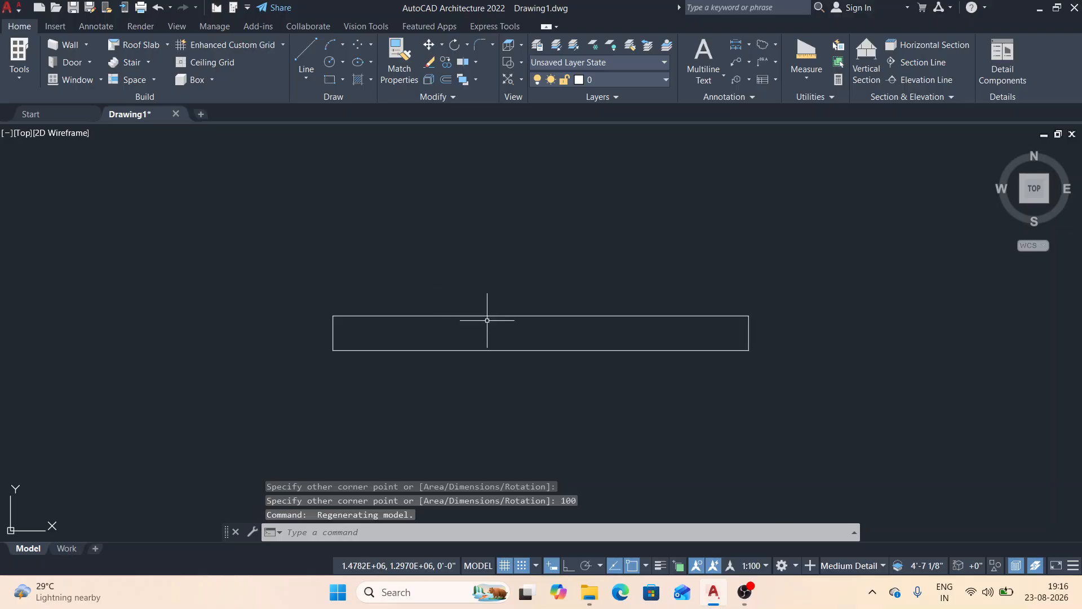
left_click(293, 241)
left_click(712, 403)
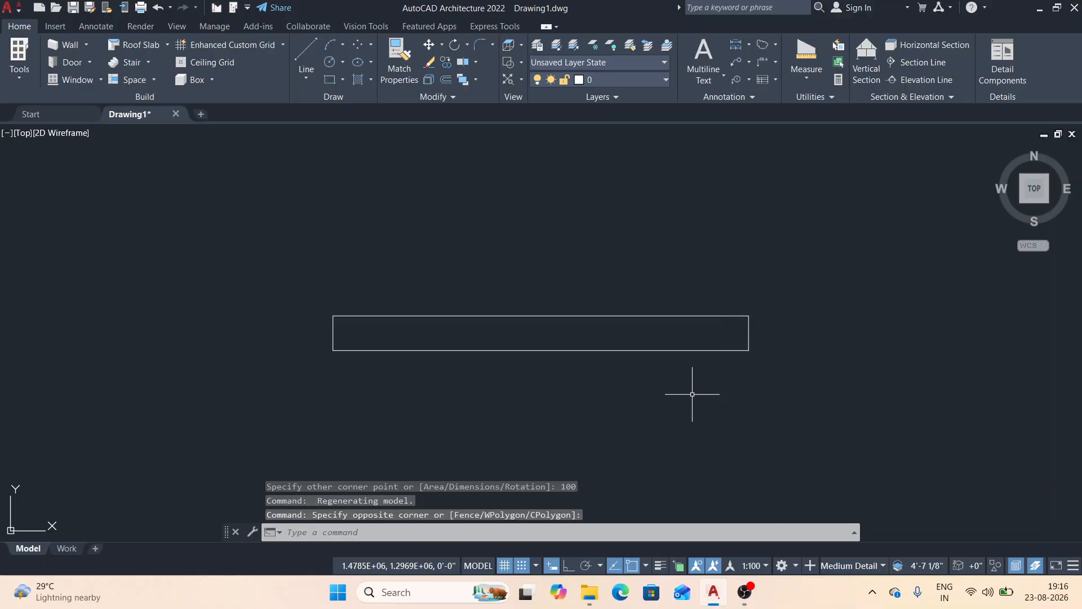
- Draw a 100' by 100' square to the right of the thin rectangle
scroll(362, 290, "down", 5)
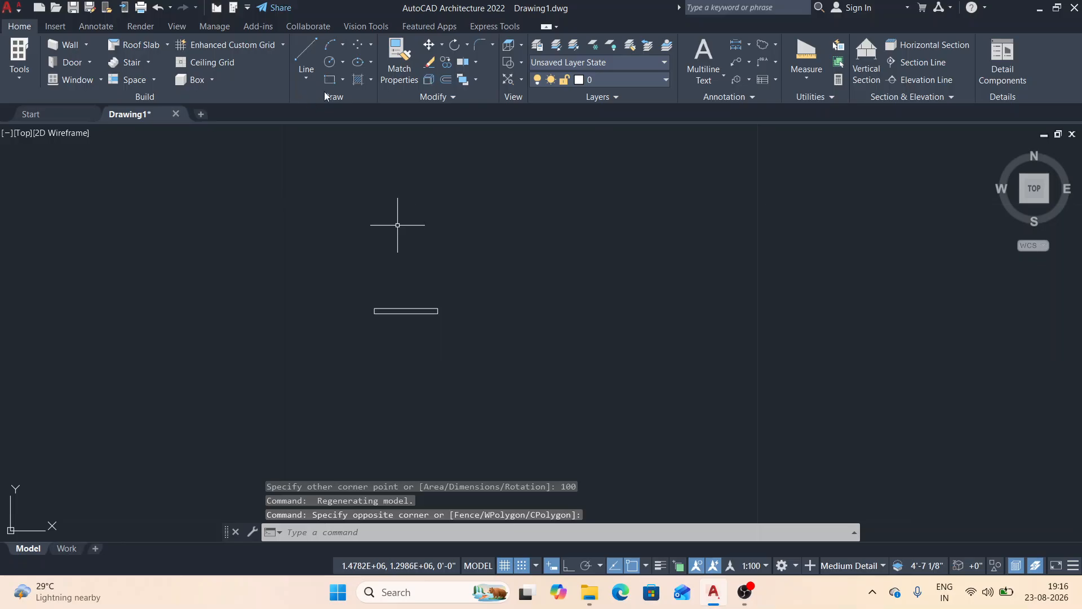
key("Return")
left_click(555, 251)
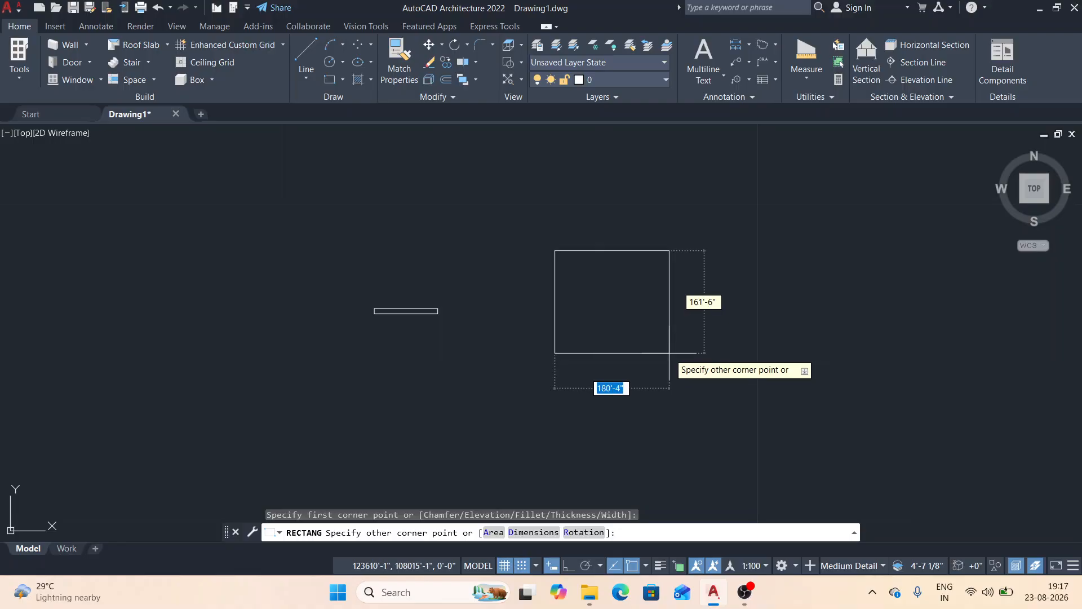
type("100")
key("Tab")
type("100'")
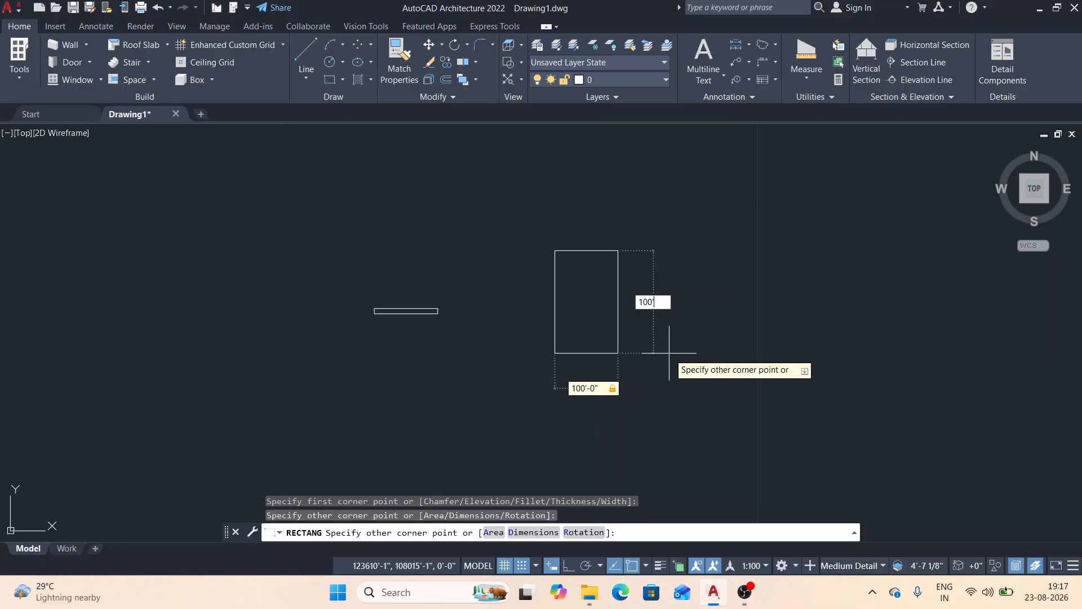
key("Return")
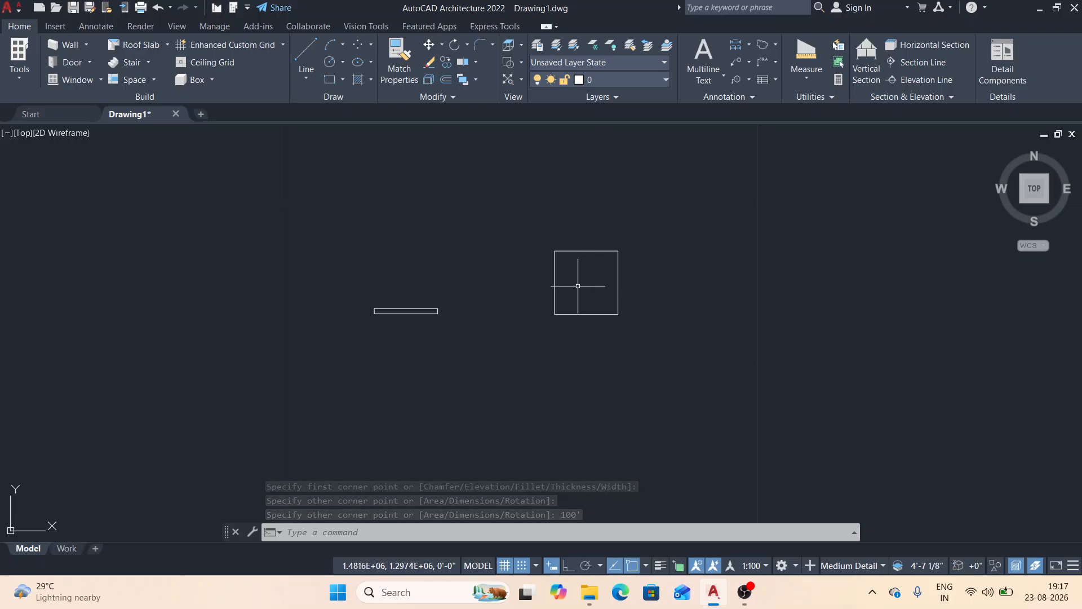
- Examine the area and perimeter length of the square in its object properties
key("ctrl+1")
left_click(633, 340)
left_click(542, 227)
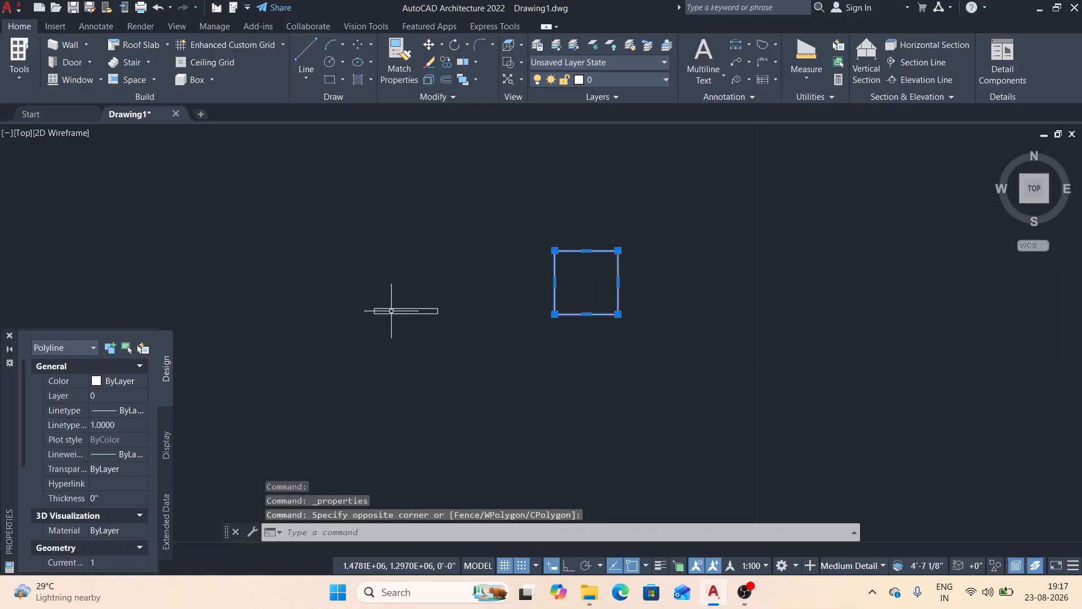
scroll(128, 496, "down", 6)
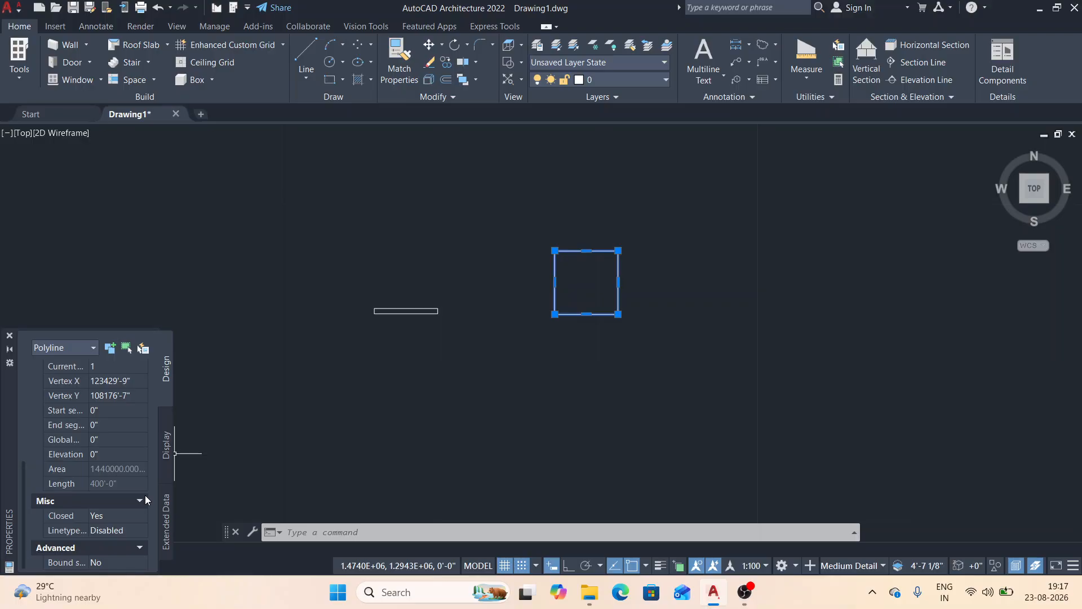
key("Escape")
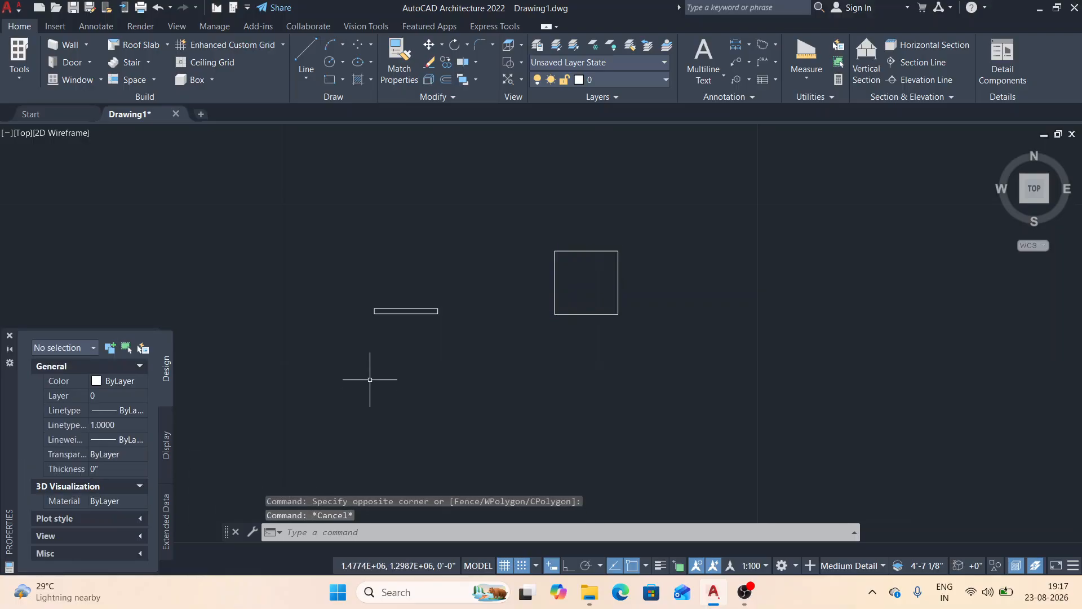
- Draw a rectangle 200' wide and 300' high below the two existing shapes
left_click(331, 82)
left_click(469, 378)
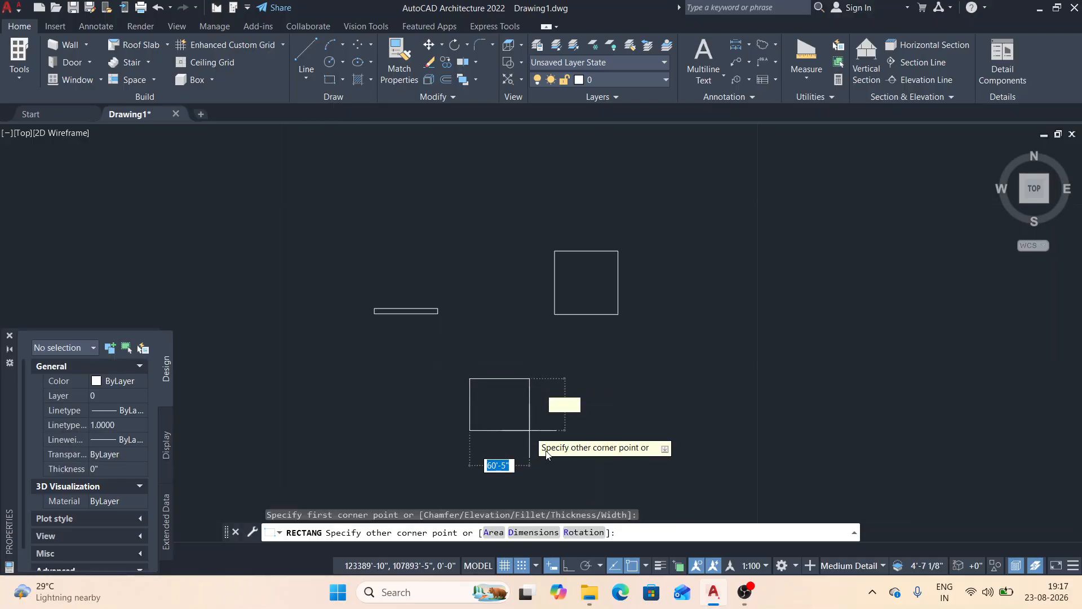
type("200")
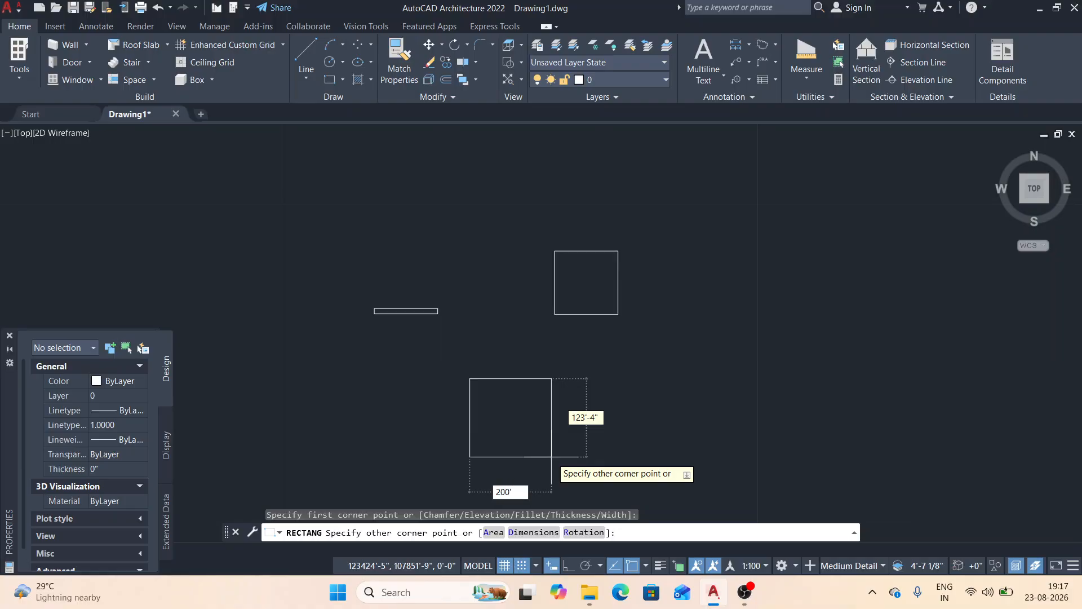
key("Tab")
type("300")
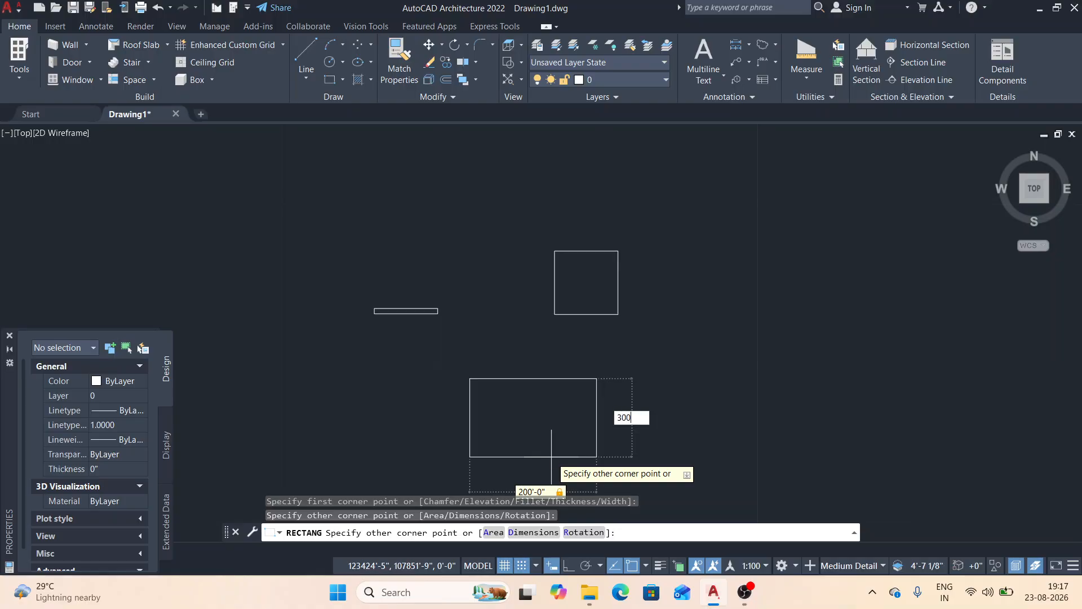
key("Return")
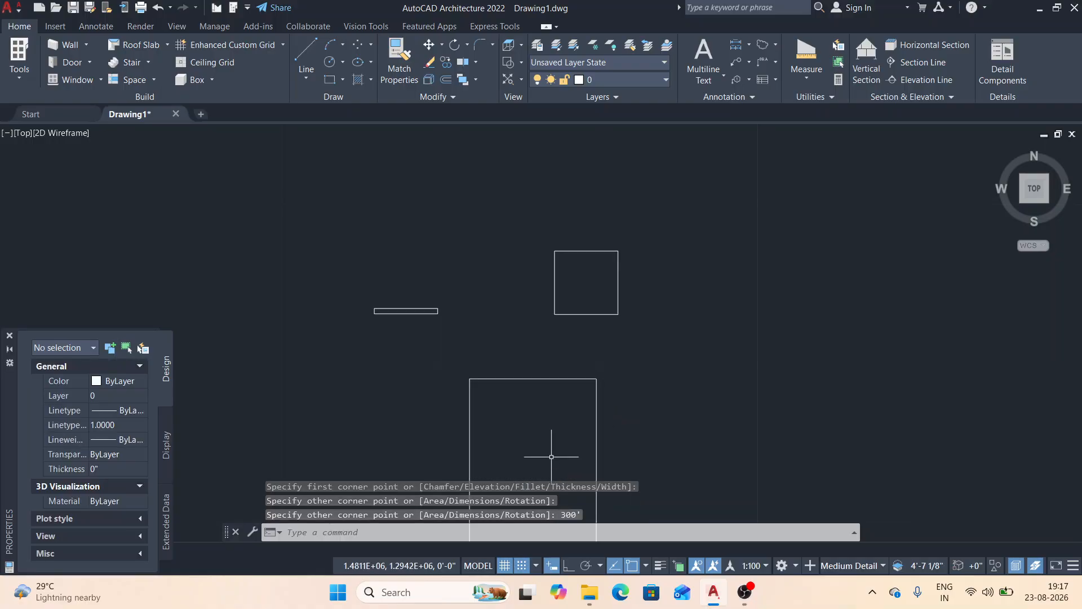
- Inspect the area and length properties of the 200' by 300' rectangle, then clear the selection
middle_click_drag(551, 456, 459, 313)
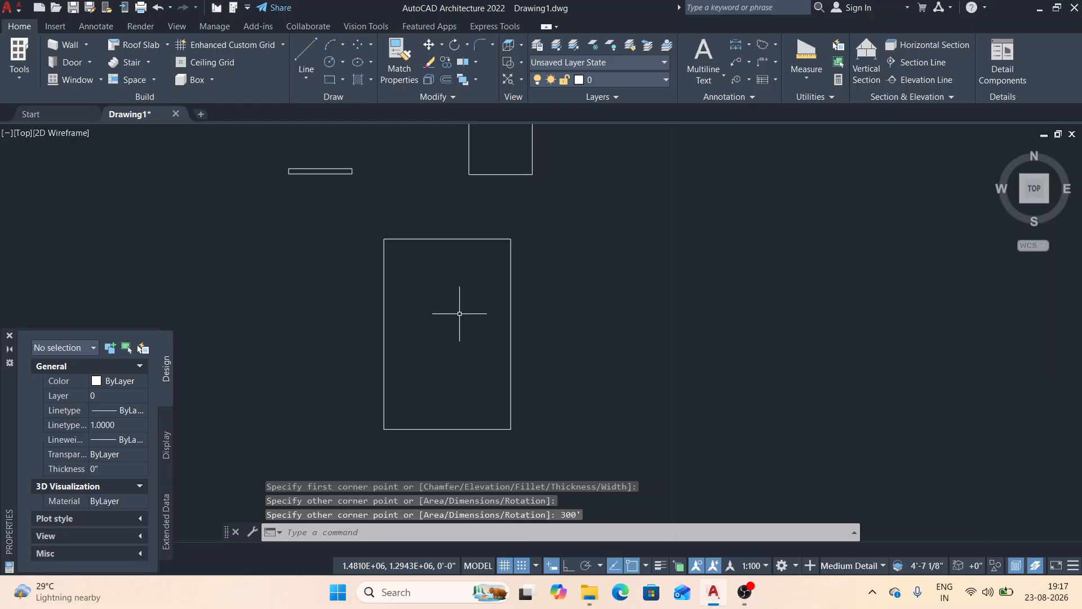
left_click(534, 401)
left_click(470, 339)
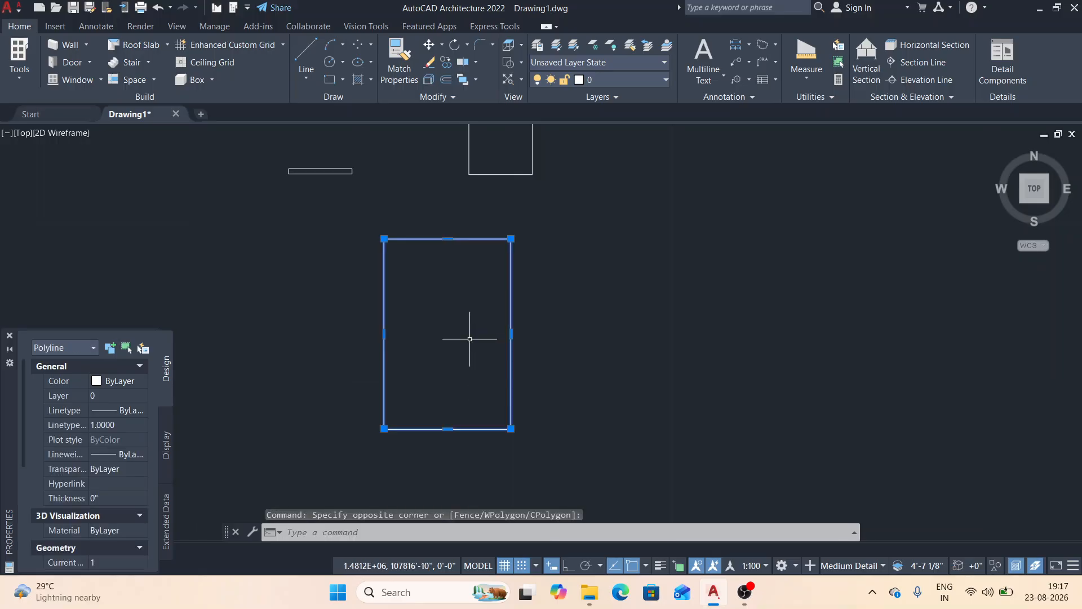
scroll(100, 468, "down", 5)
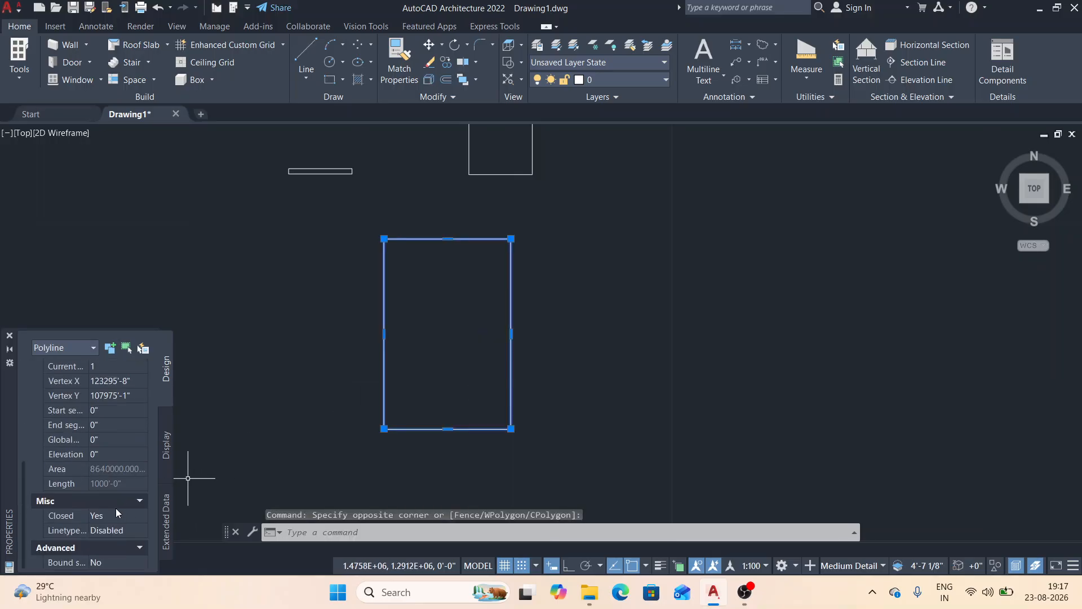
scroll(115, 501, "up", 5)
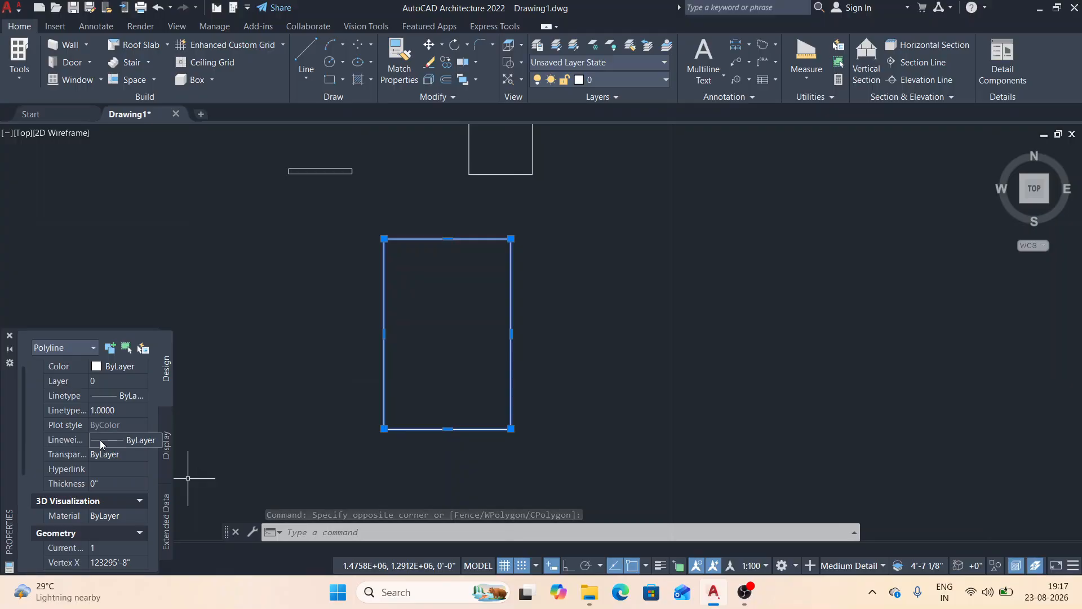
scroll(103, 453, "down", 5)
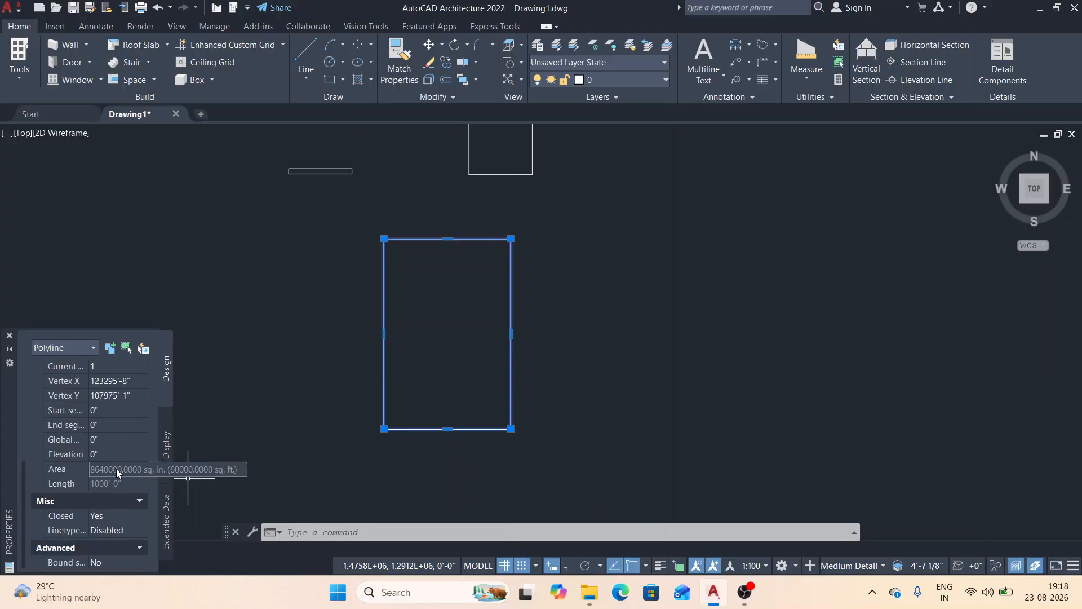
left_click(181, 471)
key("Escape")
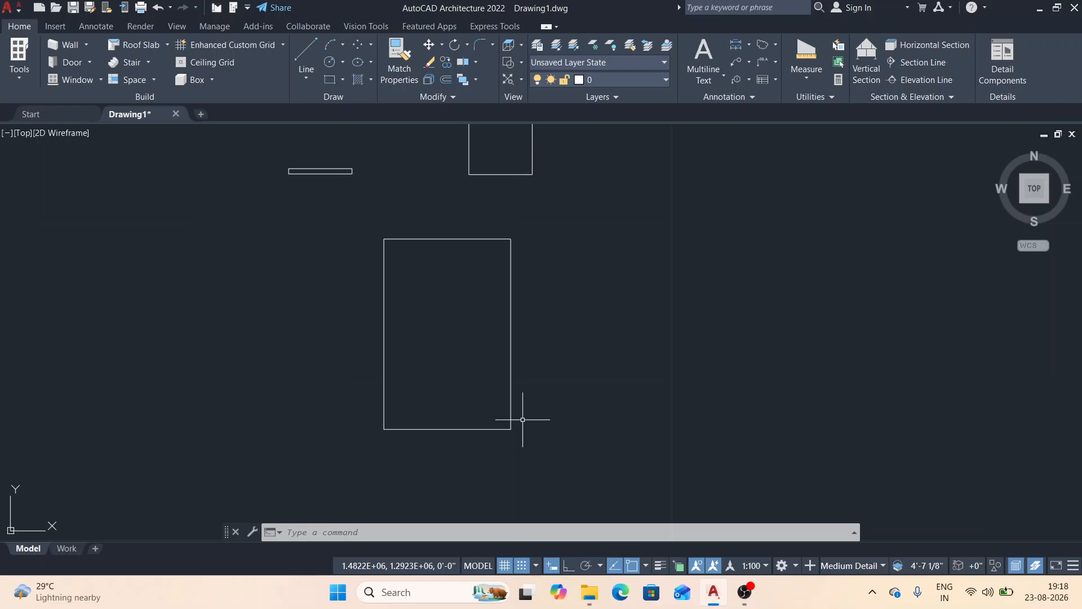
- Draw a rectangle at an elevation of 20', spanning opposite corners of the existing 200' by 300' rectangle
type("REC")
key("Return")
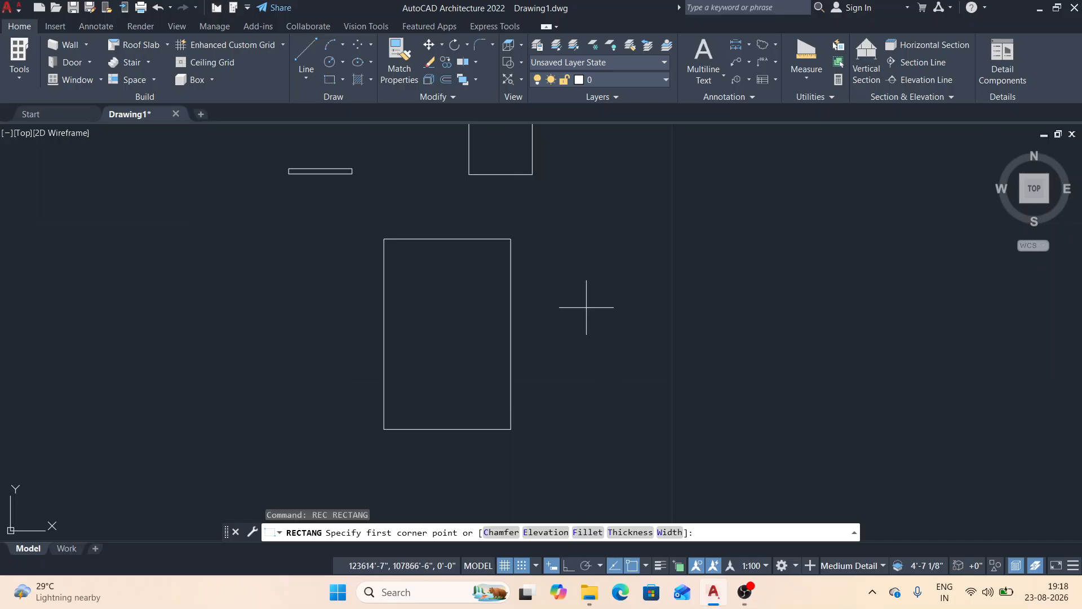
left_click(540, 532)
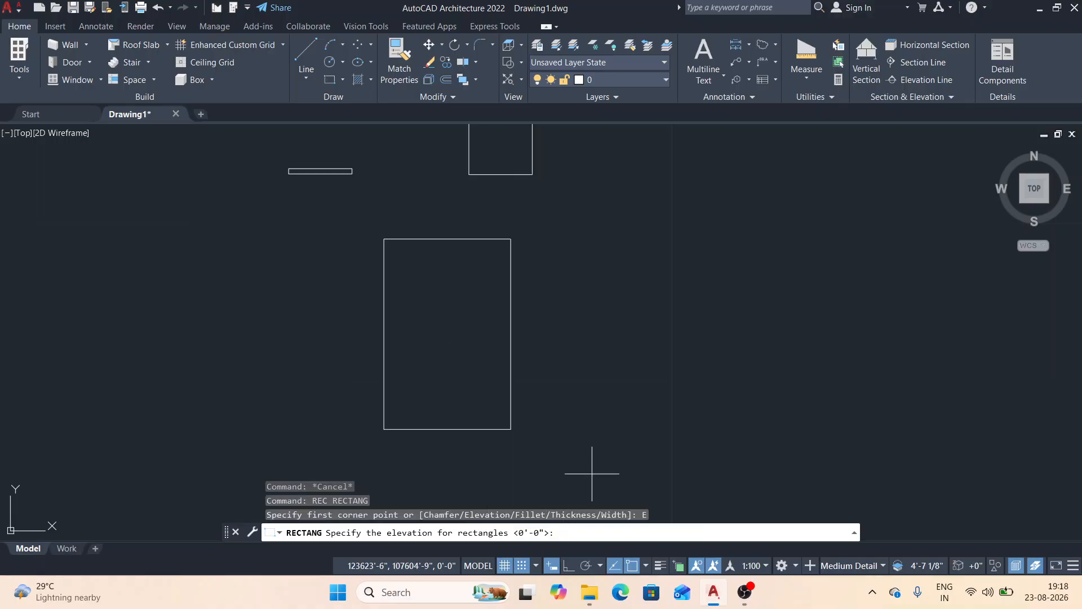
type("20'")
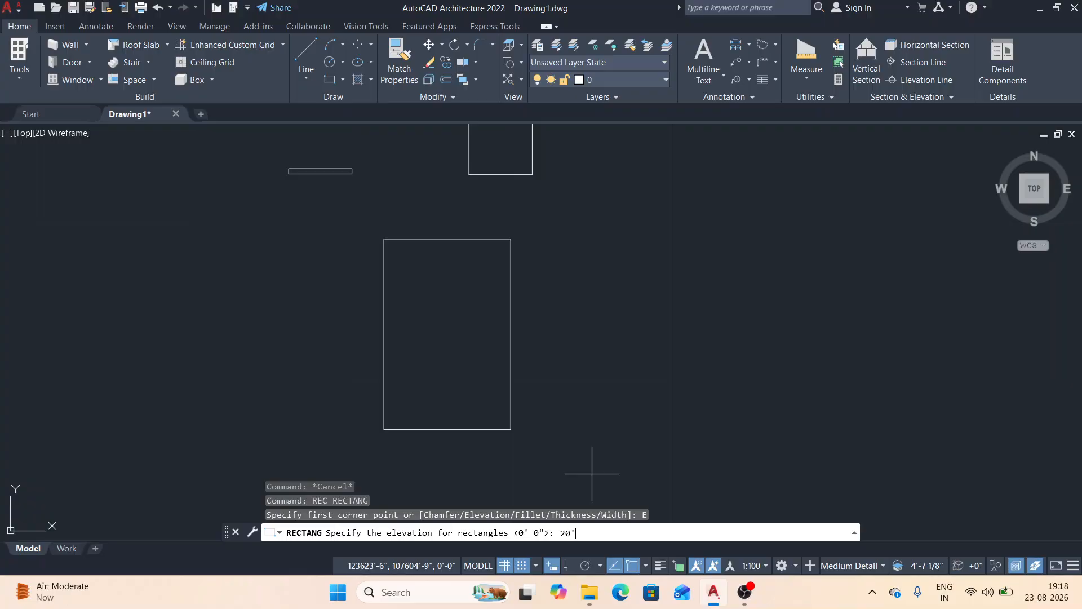
key("Return")
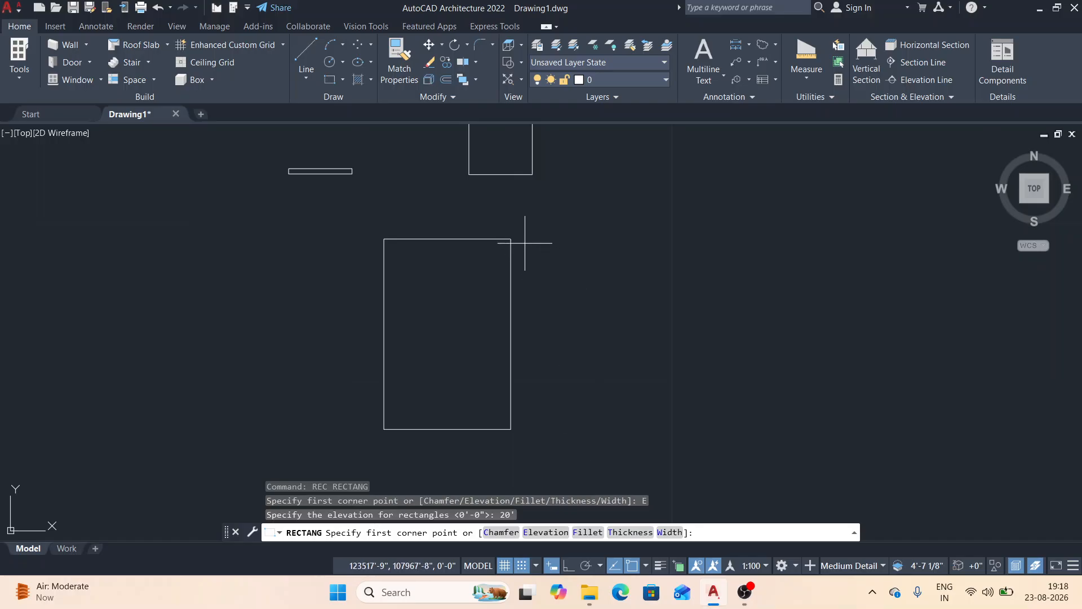
left_click(384, 239)
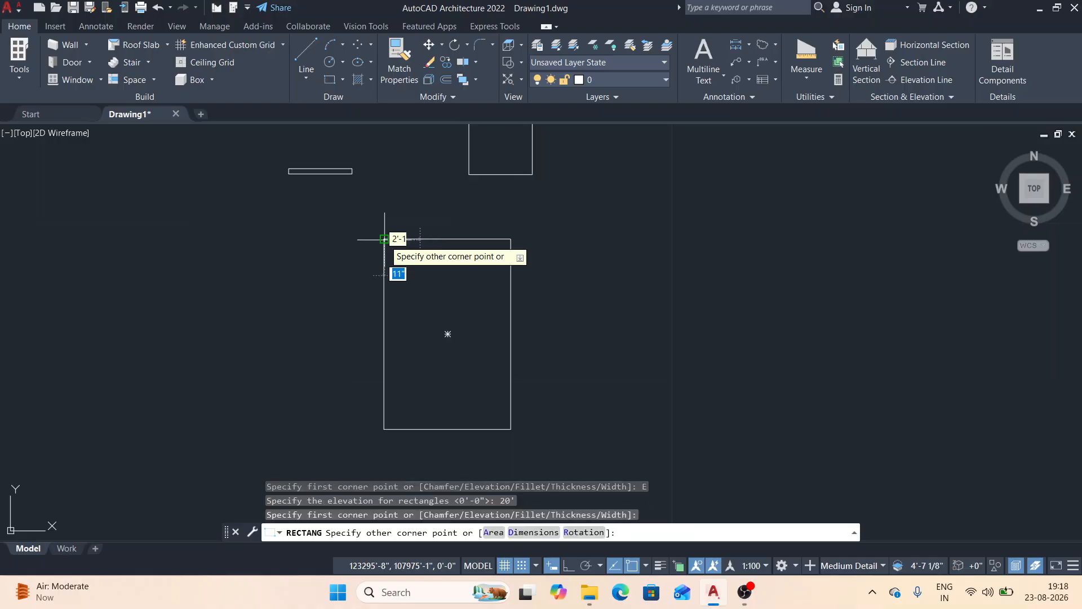
left_click(511, 429)
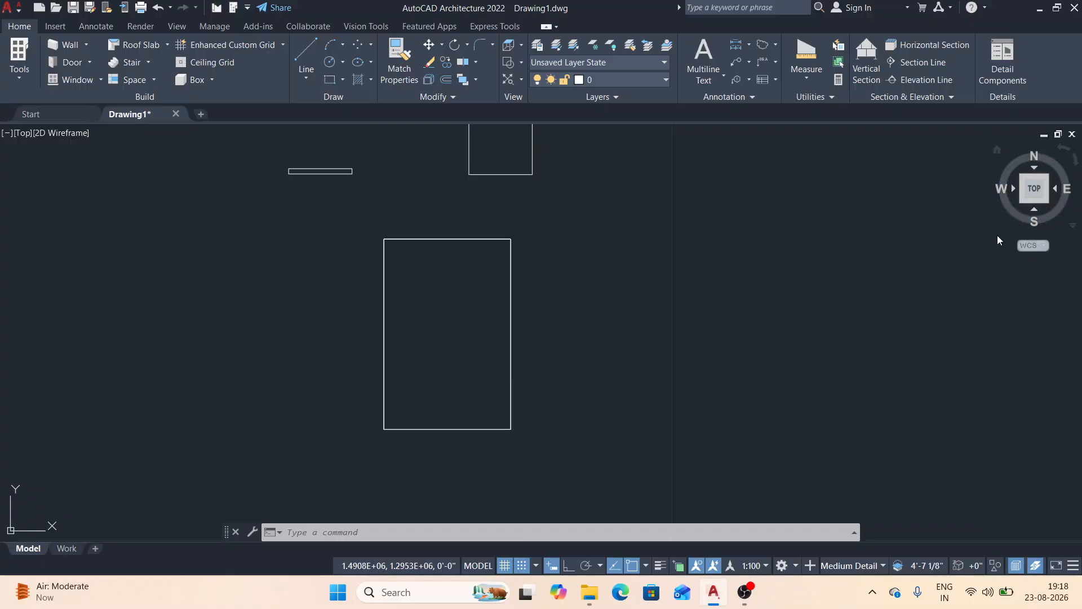
- Measure the vertical distance between the two stacked rectangles in the Left view
left_click(1013, 188)
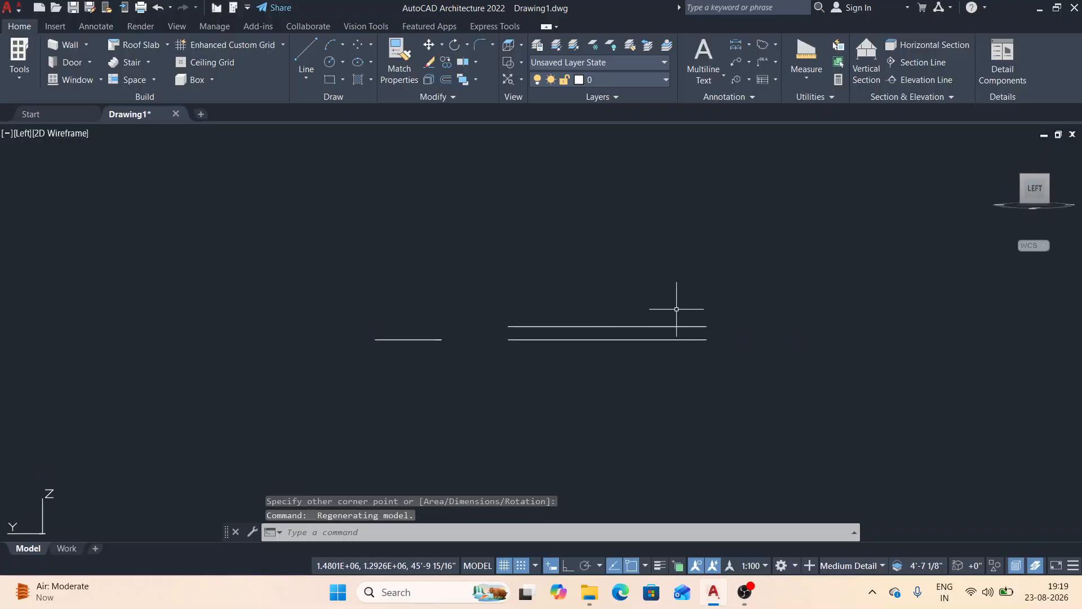
middle_click_drag(754, 338, 645, 374)
scroll(645, 363, "up", 4)
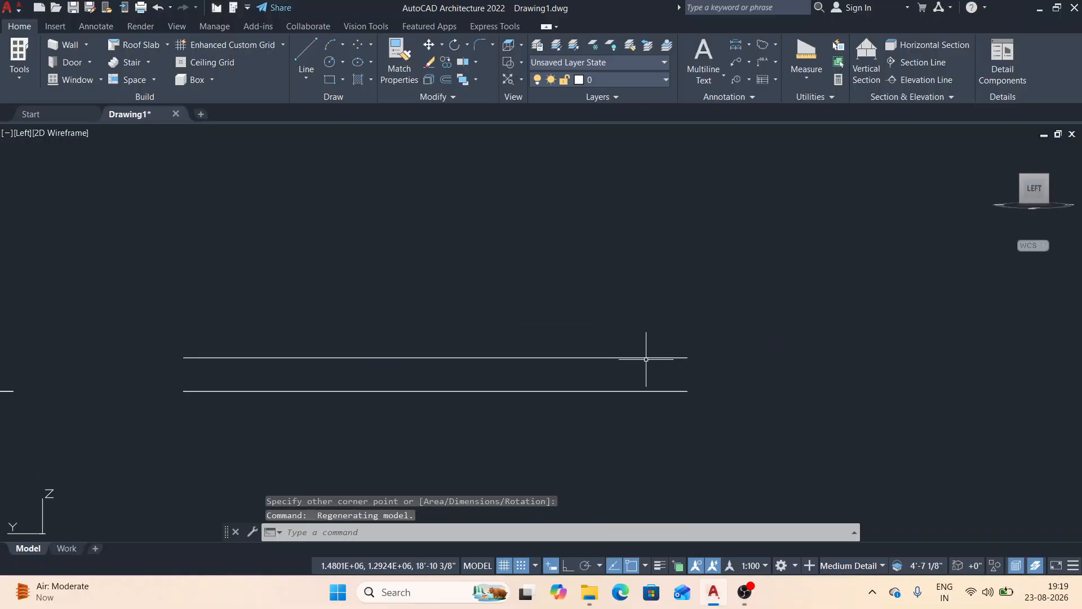
left_click(807, 76)
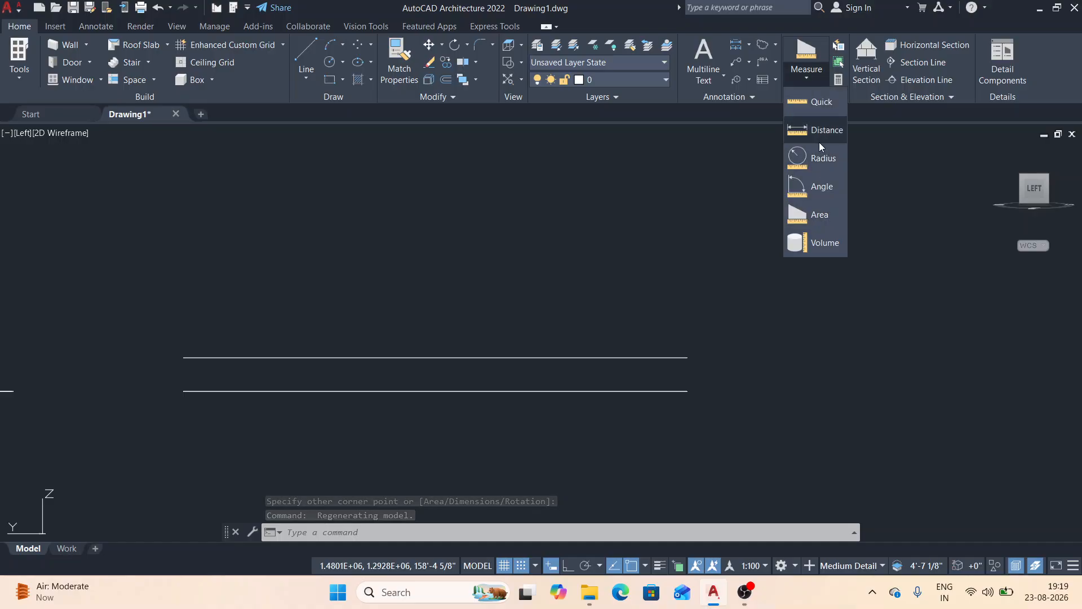
left_click(814, 138)
left_click(688, 357)
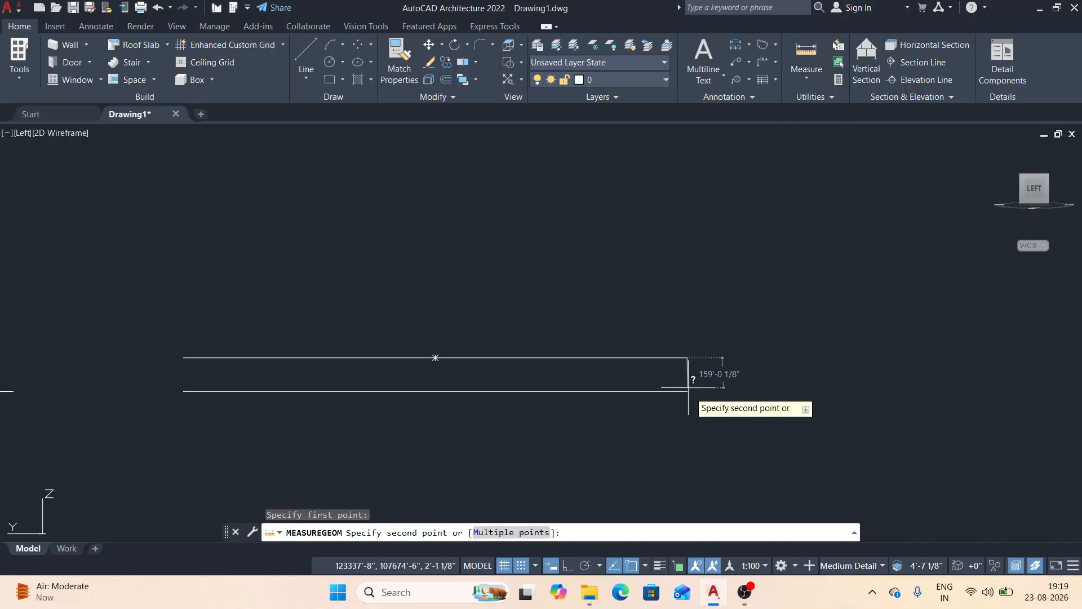
scroll(687, 390, "up", 6)
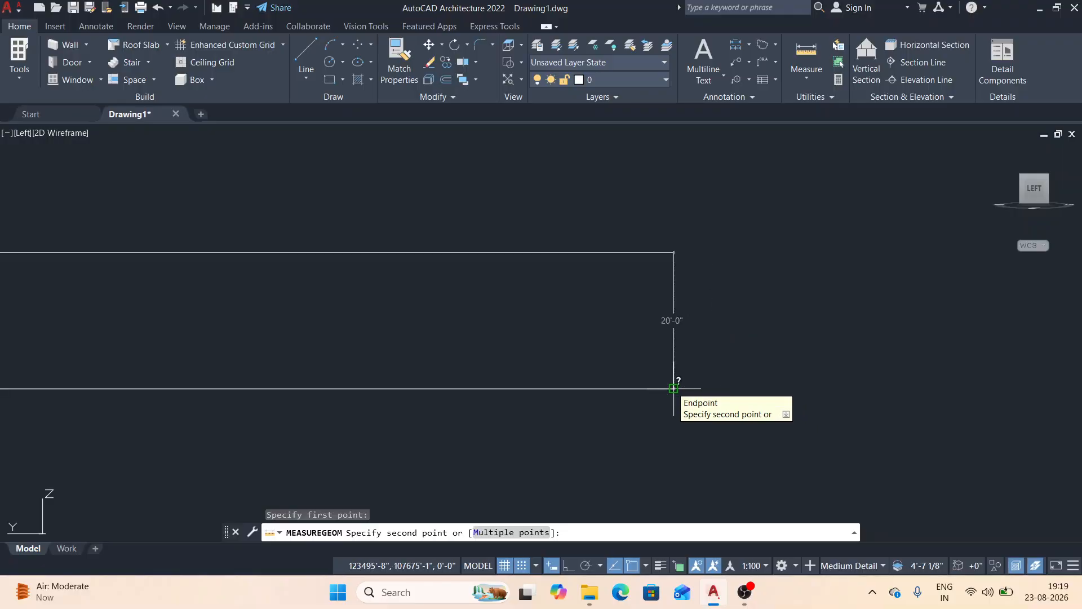
key("Escape")
- Examine the elevated rectangle above the original from several 3D angles, then return to the Top view
scroll(830, 313, "down", 6)
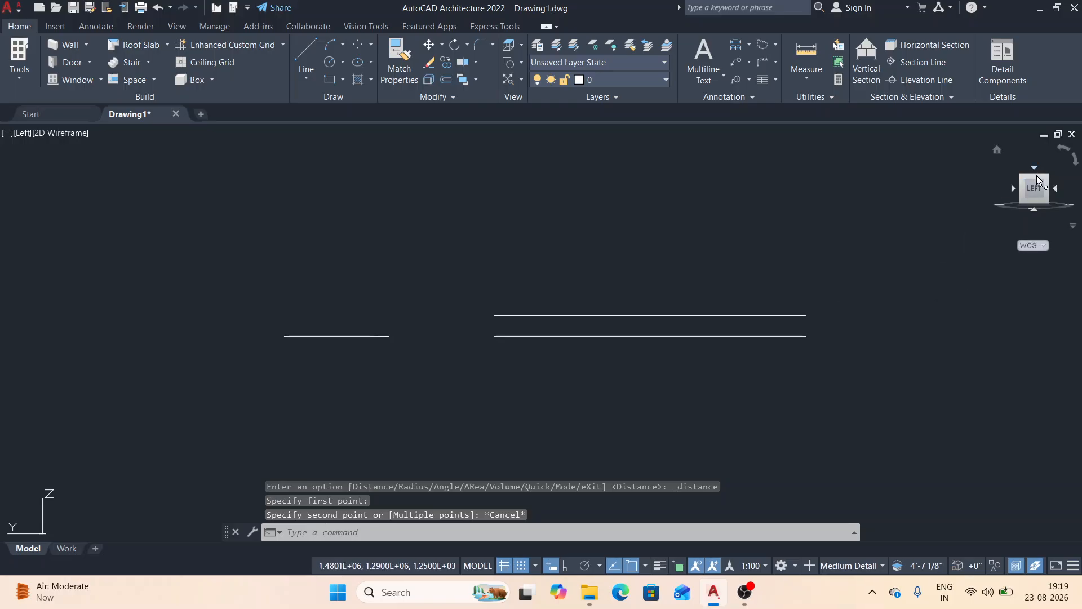
left_click_drag(1036, 178, 997, 200)
scroll(812, 315, "up", 3)
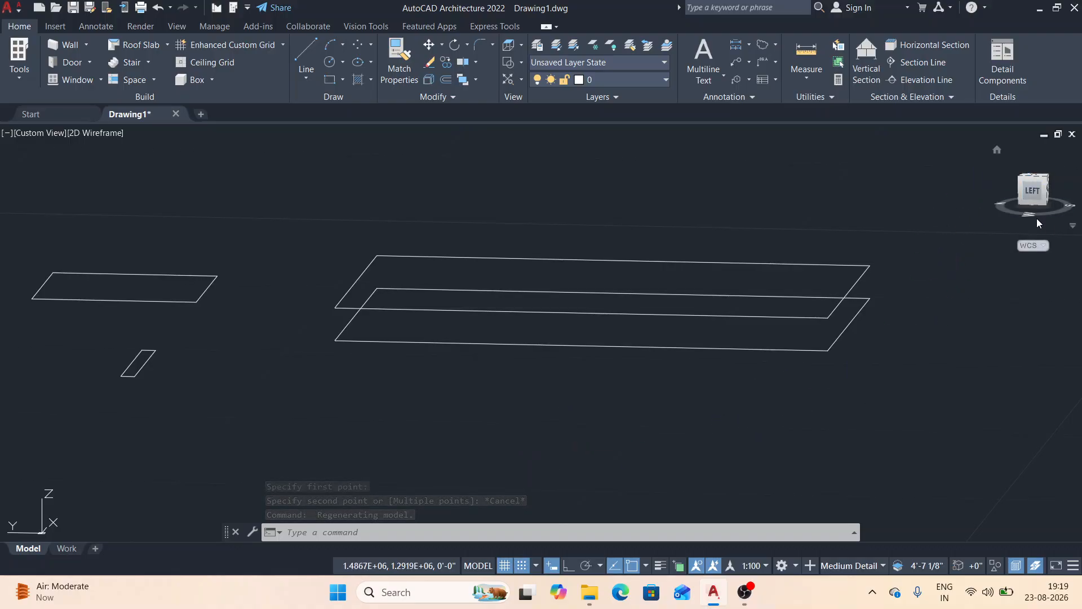
left_click(1069, 208)
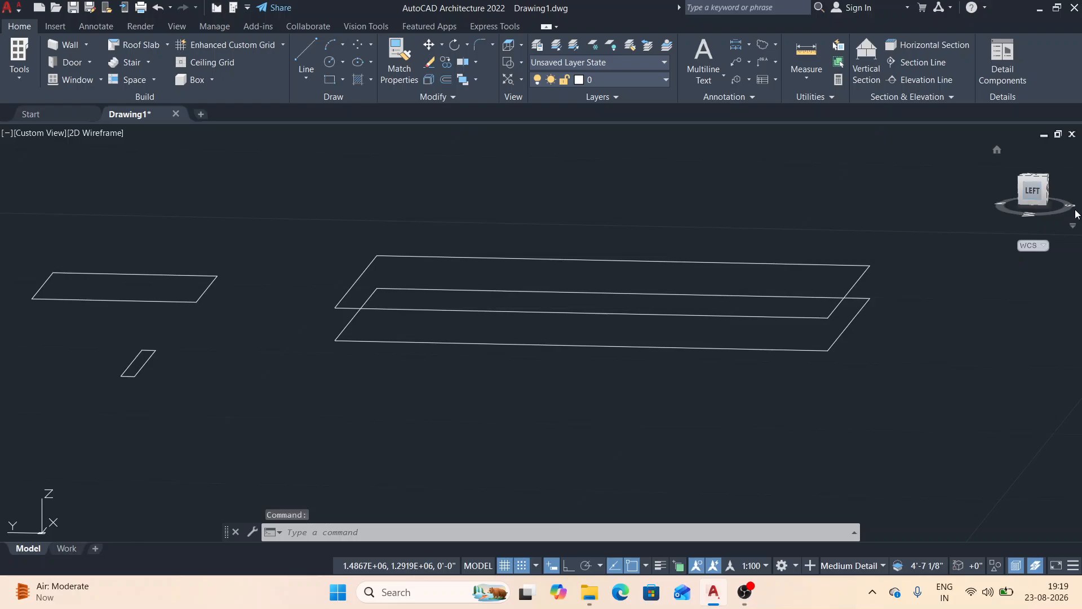
left_click(1071, 208)
left_click(1033, 183)
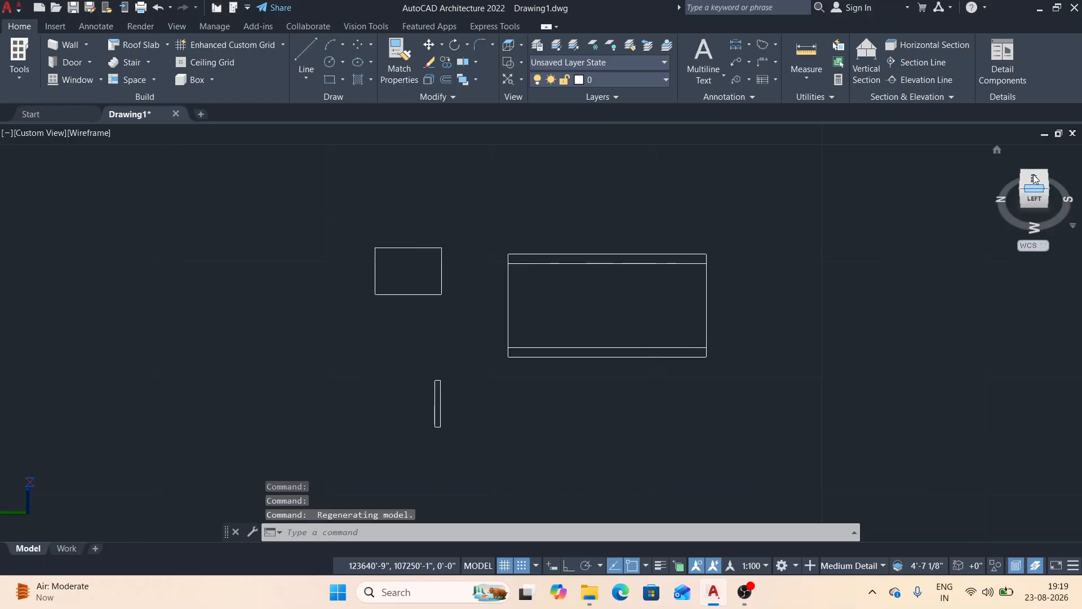
left_click(1068, 190)
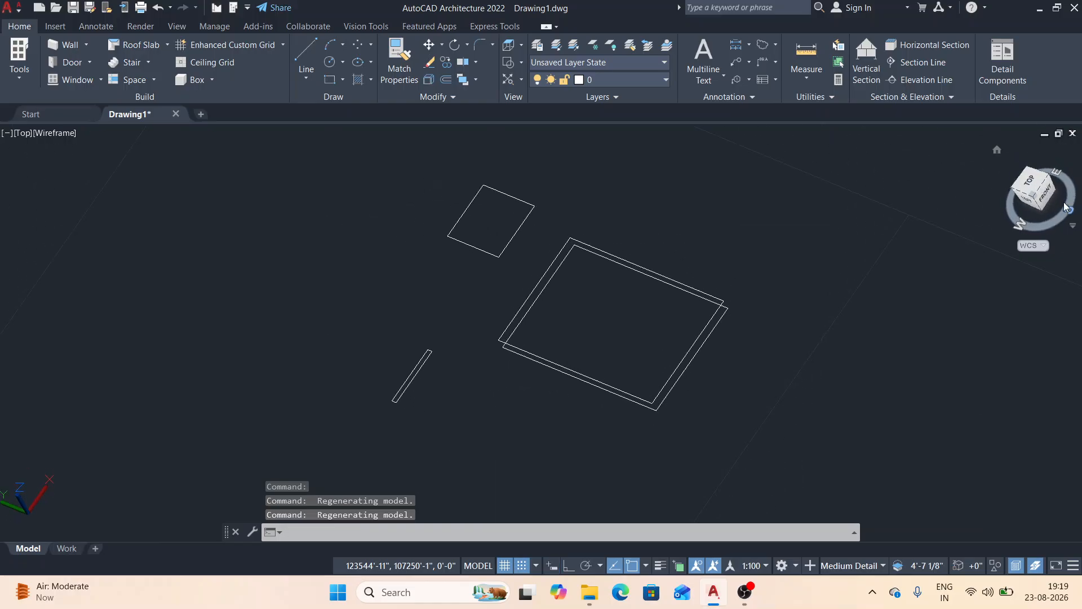
left_click(1036, 177)
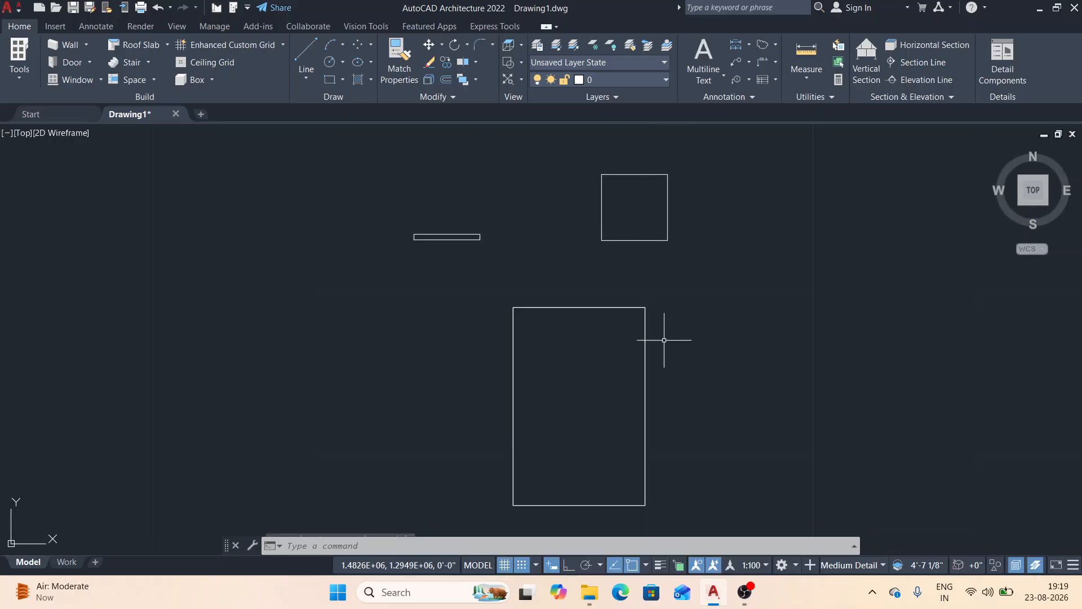
- Erase the two overlapping 200' by 300' rectangles
left_click(486, 286)
left_click(717, 514)
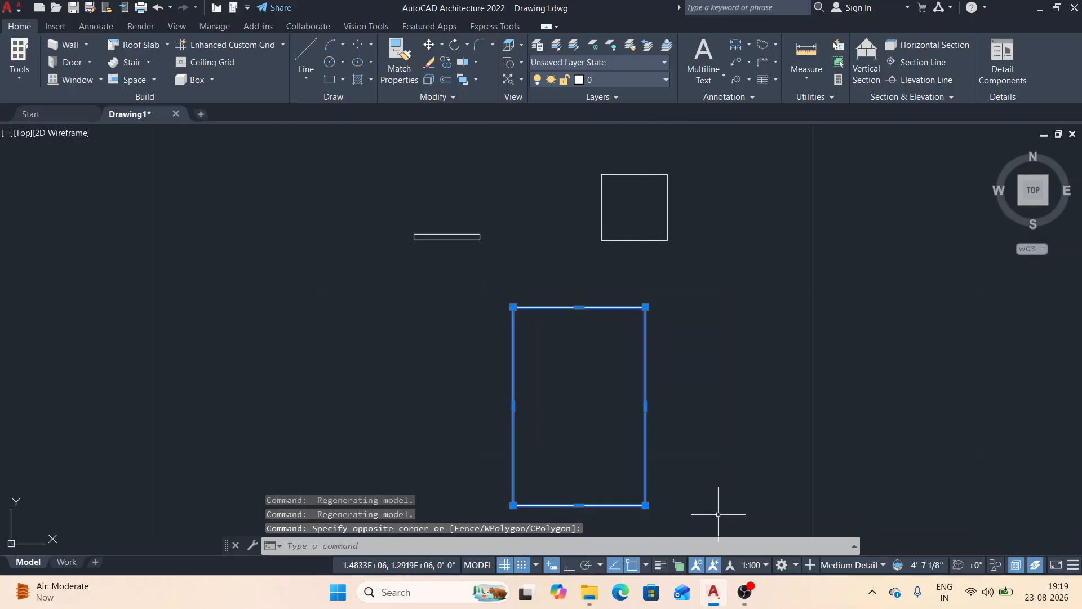
type("e")
key("Return")
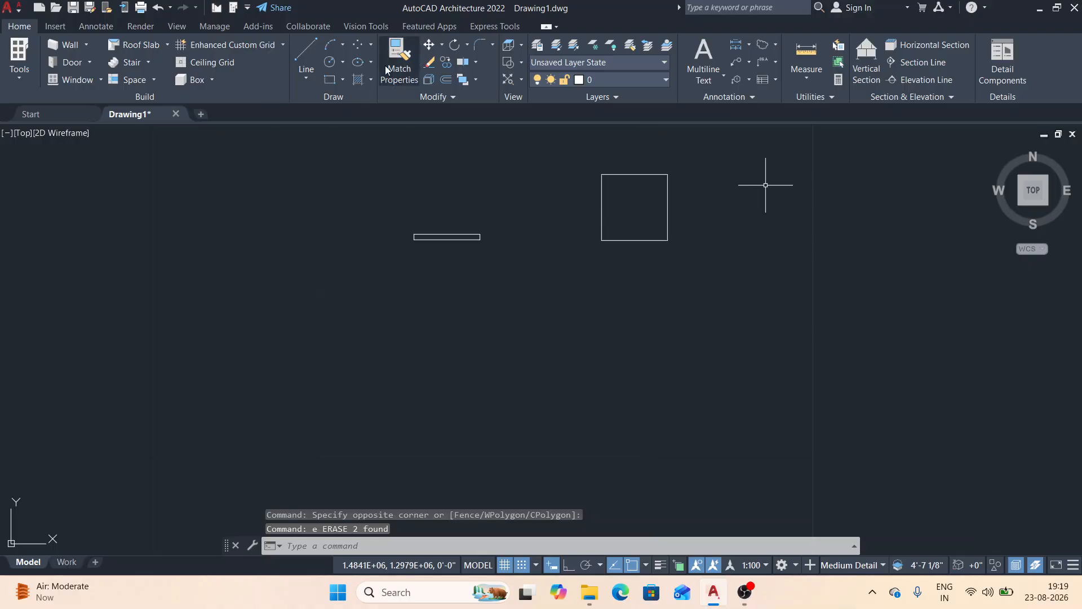
- Draw a larger rectangle with chamfer distances of 10' and 20', starting from the square's upper-left corner
left_click(325, 81)
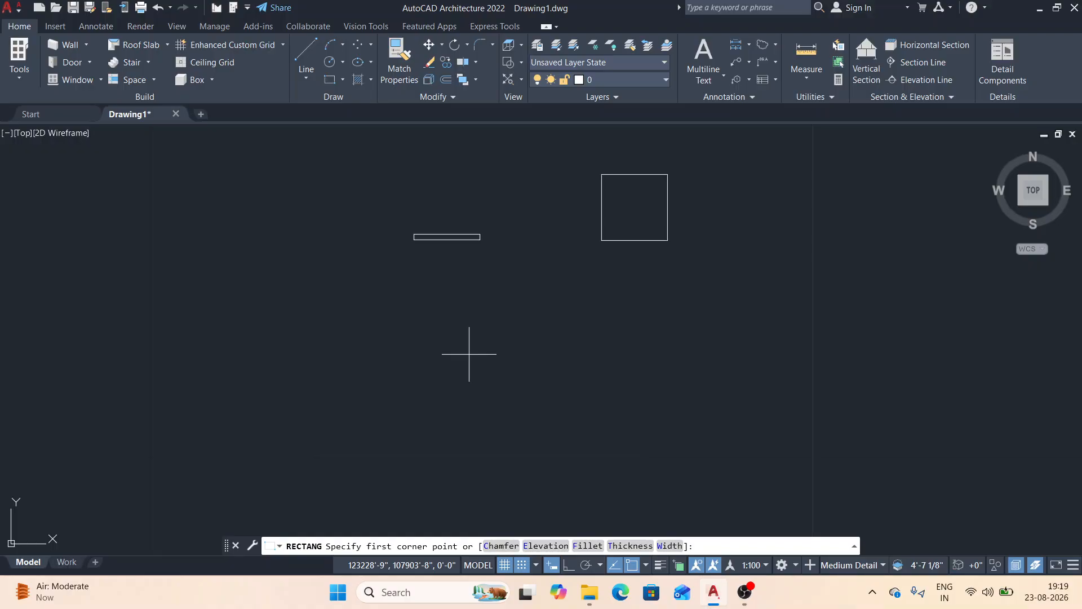
left_click(513, 546)
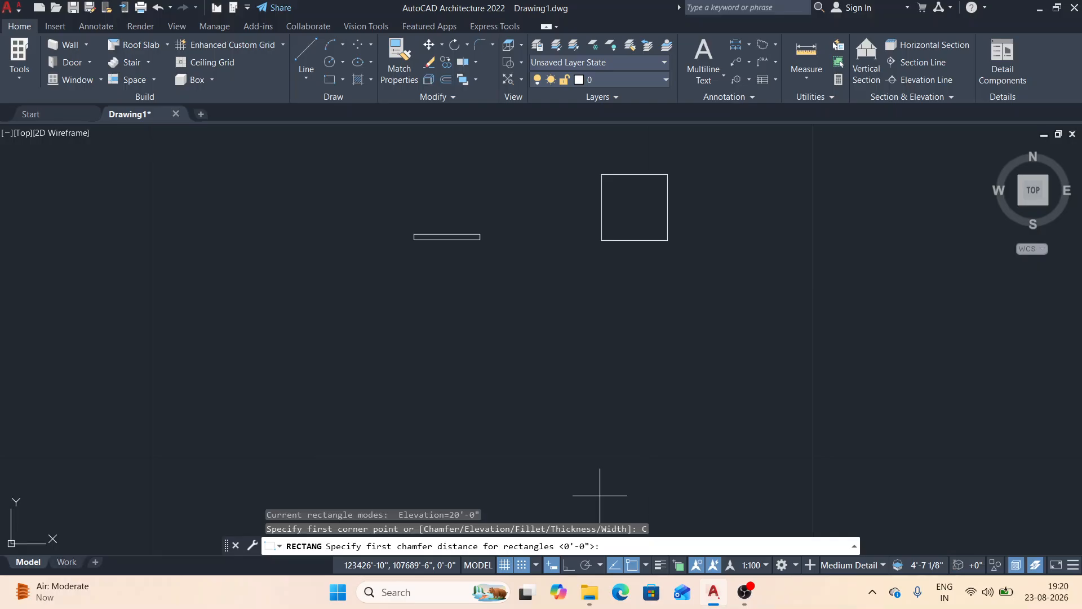
type("10'")
key("Return")
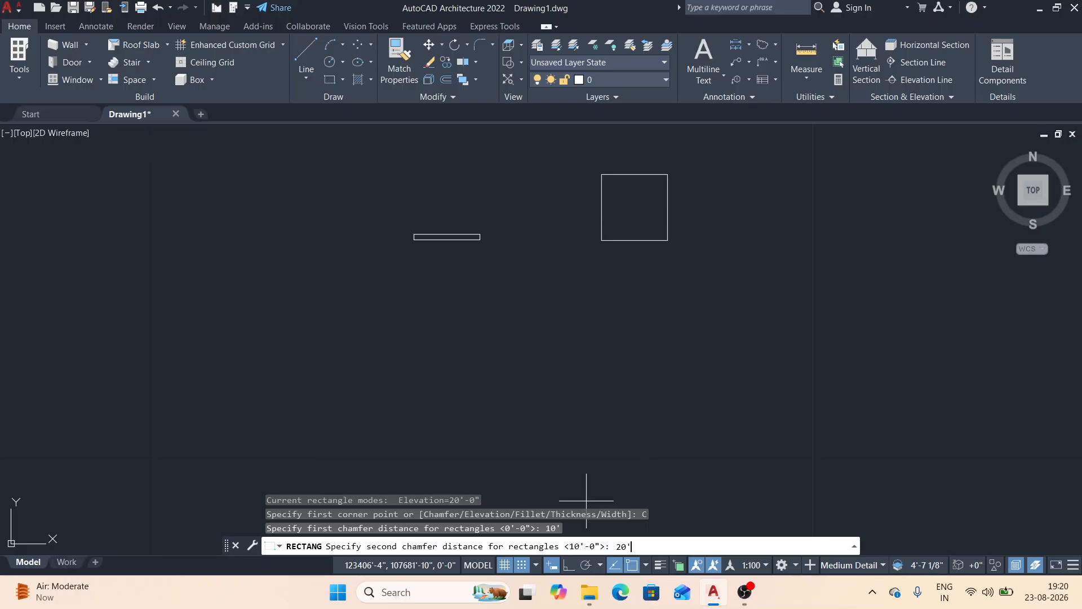
key("Return")
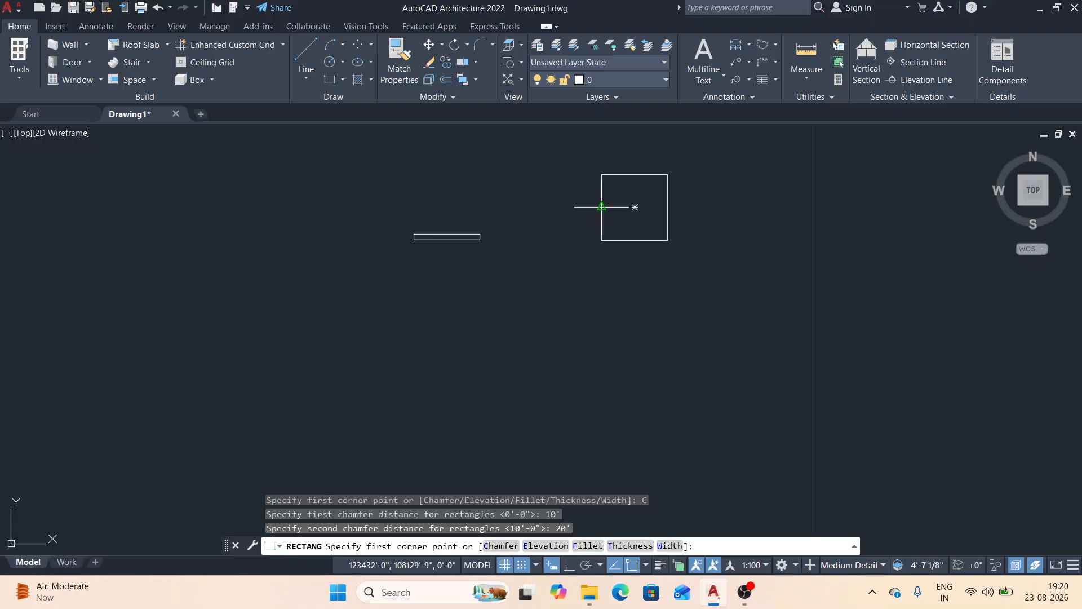
left_click(601, 174)
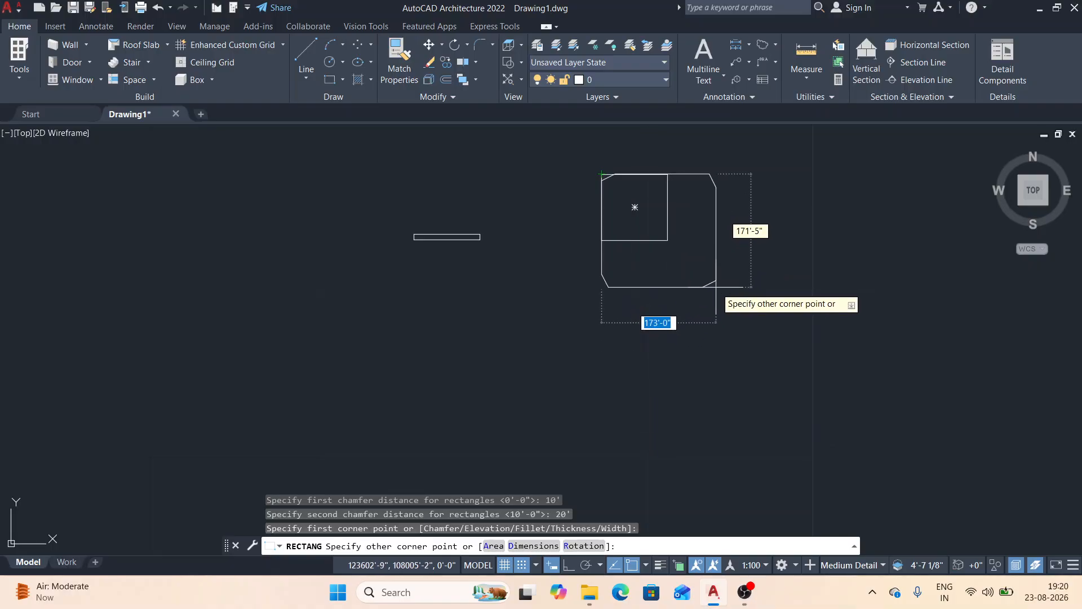
left_click(720, 291)
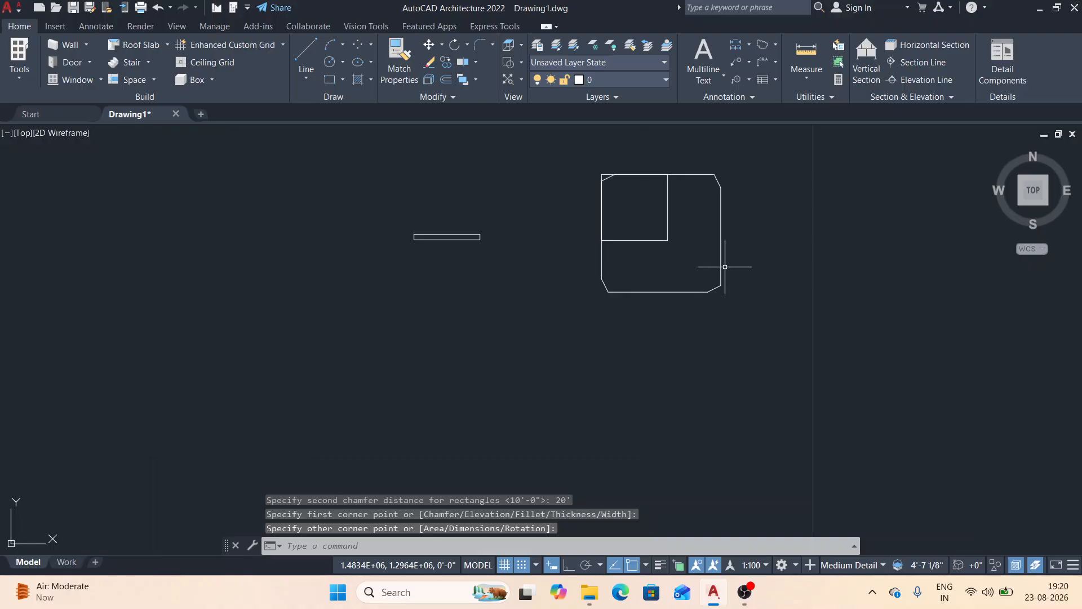
- Move the chamfered rectangle to the empty area below the square
left_click(735, 250)
left_click(699, 275)
type("m")
key("Return")
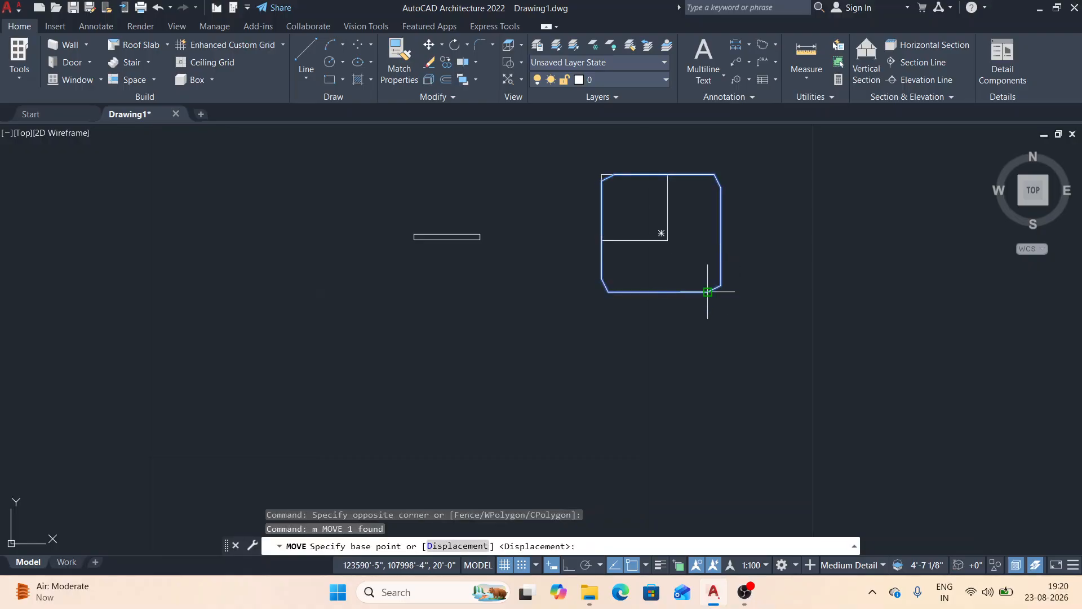
left_click(707, 292)
left_click(682, 464)
- Examine the unequal chamfers at the corners of the moved rectangle
scroll(634, 366, "up", 3)
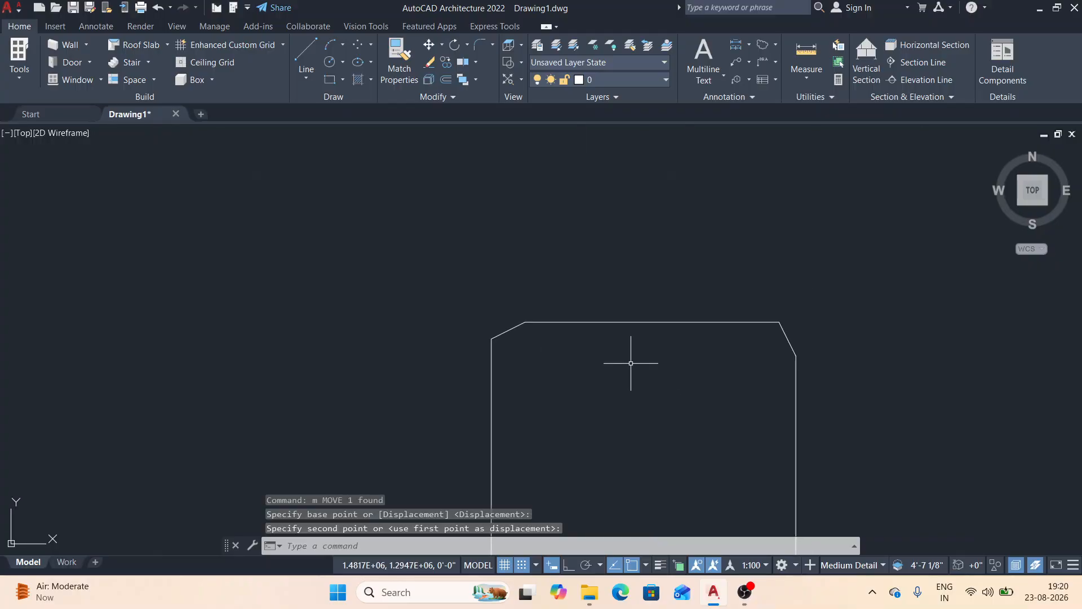
middle_click_drag(651, 390, 483, 339)
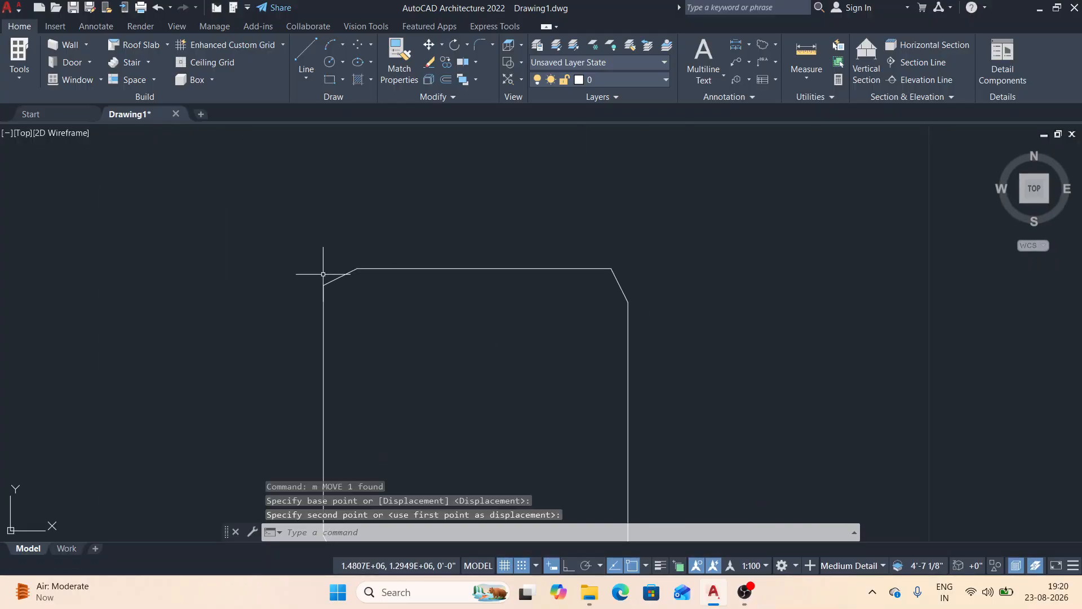
scroll(332, 279, "up", 2)
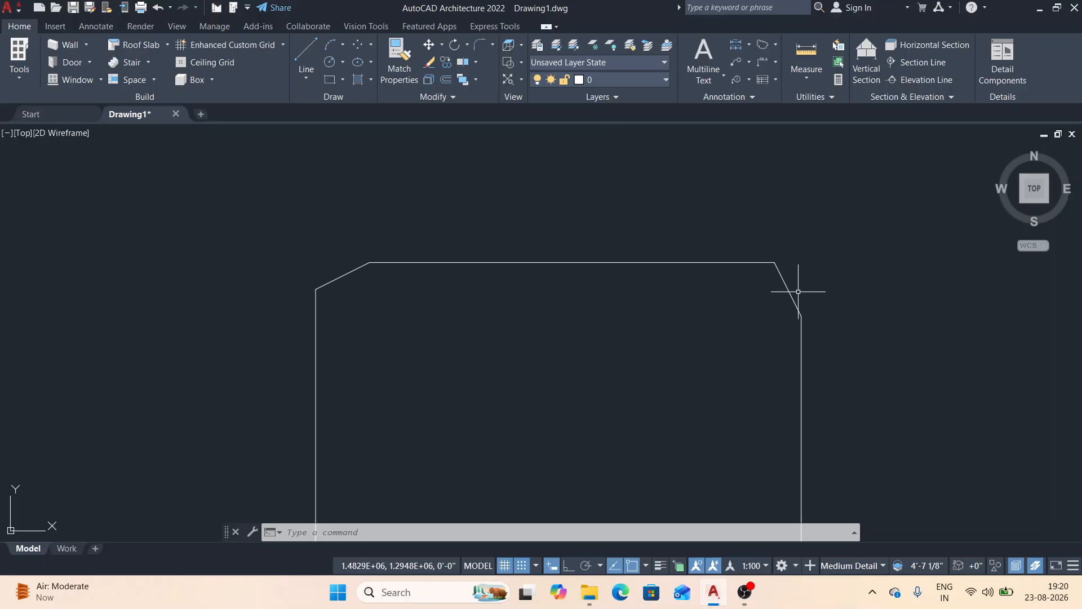
scroll(805, 316, "up", 2)
scroll(792, 357, "down", 4)
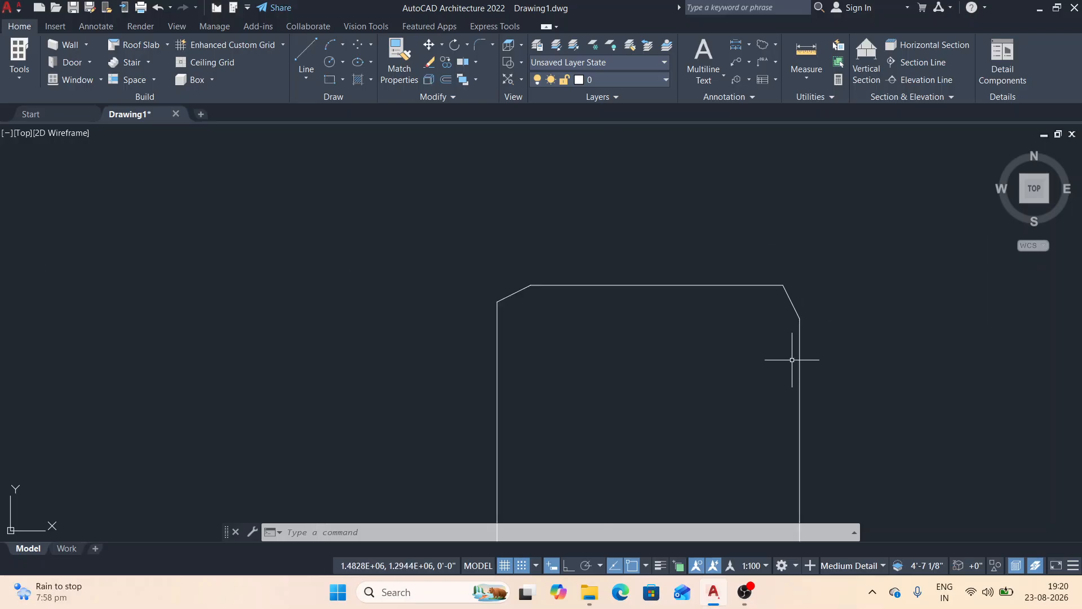
middle_click_drag(672, 273, 498, 316)
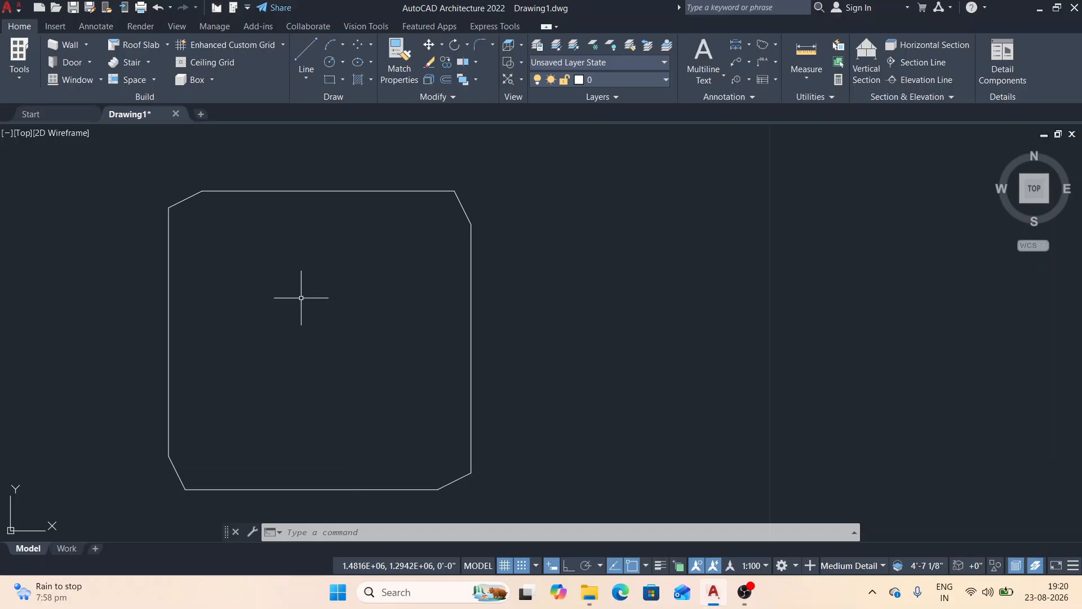
- Draw a rectangle about 114' high with both chamfer distances set to 10', beside the unequally chamfered rectangle
left_click(328, 80)
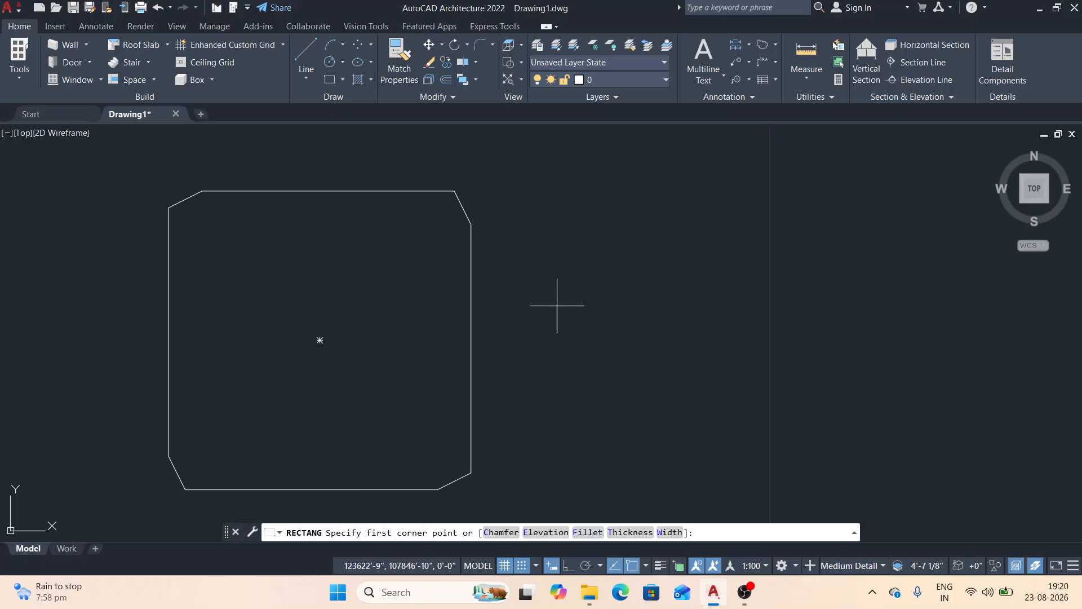
left_click(500, 532)
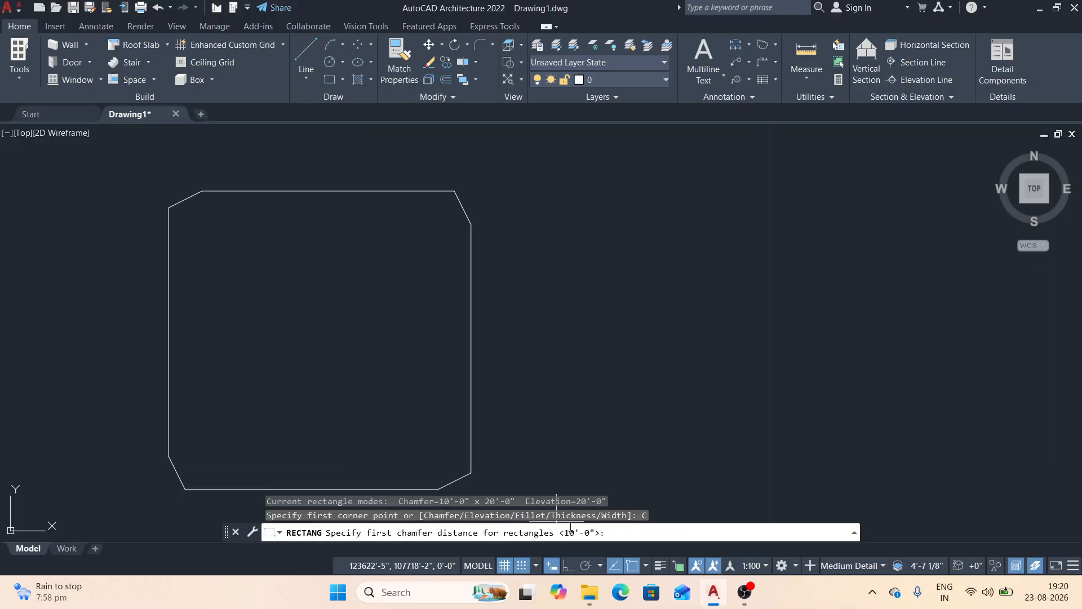
type("10'")
key("Return")
type("10")
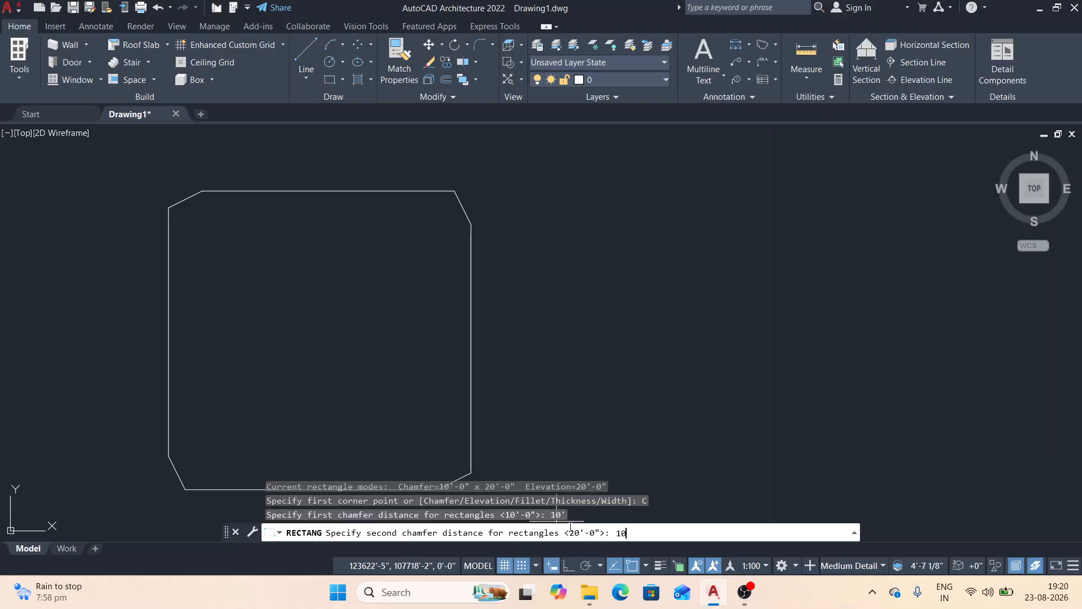
type("'")
key("Return")
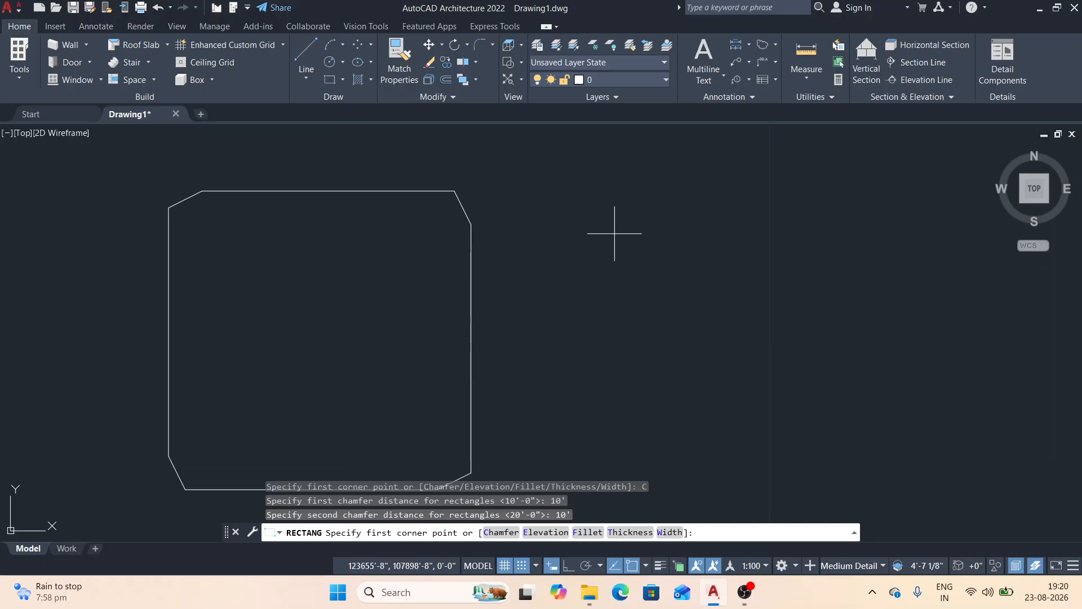
left_click(605, 204)
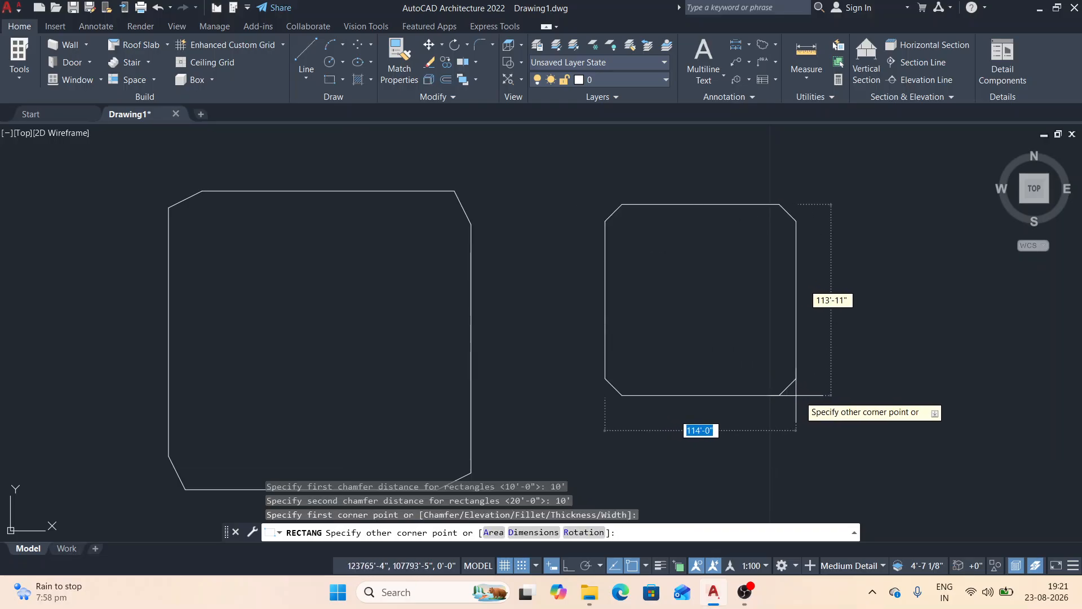
left_click(803, 394)
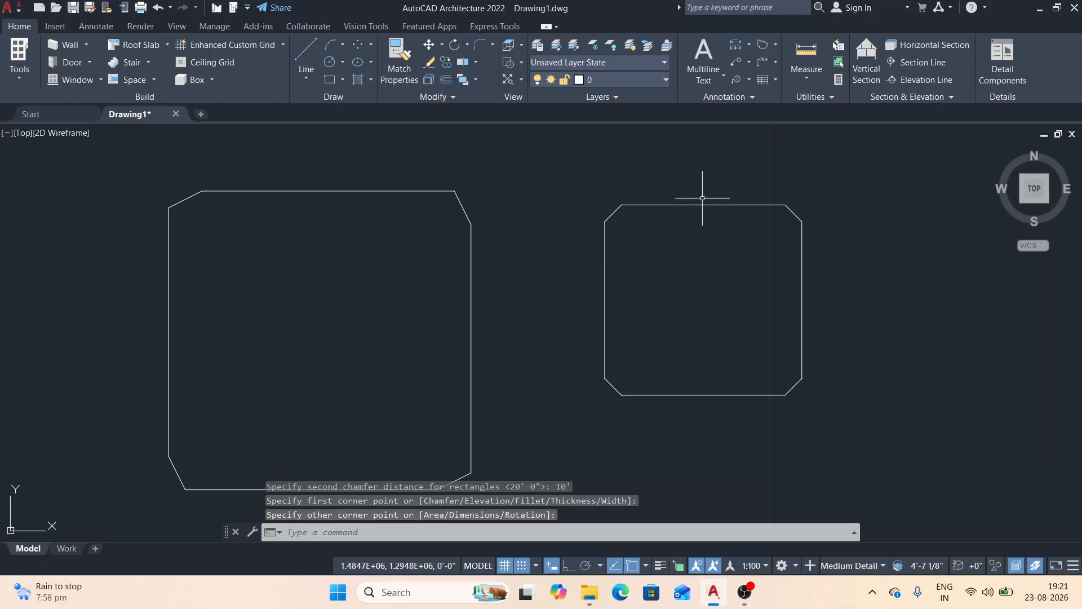
- Draw a rectangle with a 10' fillet radius in the empty area beside the equally chamfered rectangle
middle_click_drag(698, 310, 509, 316)
scroll(509, 317, "up", 2)
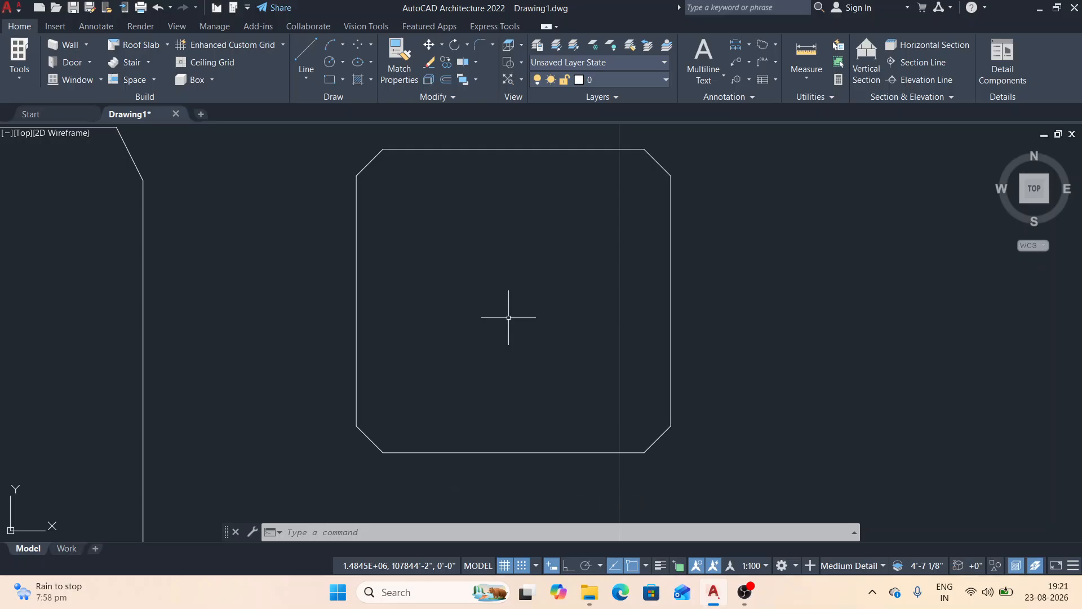
scroll(509, 318, "down", 2)
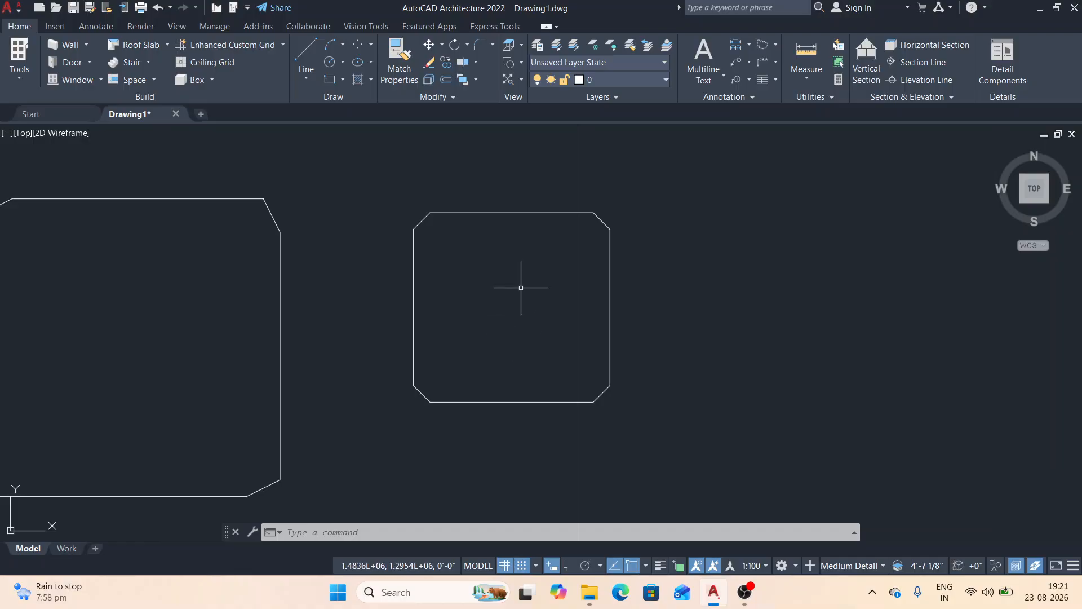
left_click(330, 80)
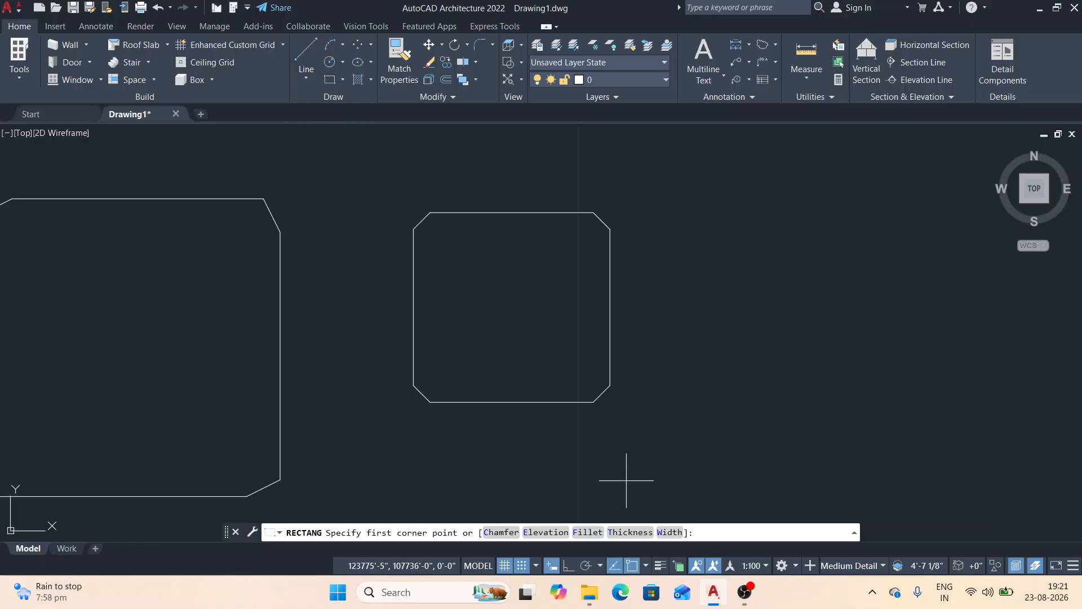
left_click(589, 532)
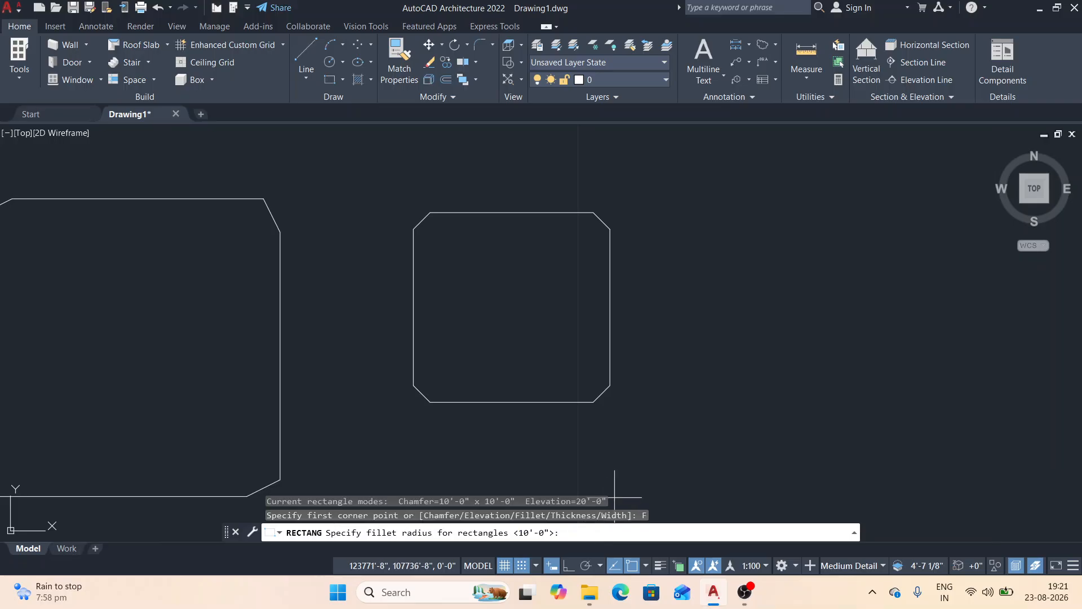
type("10'")
key("Return")
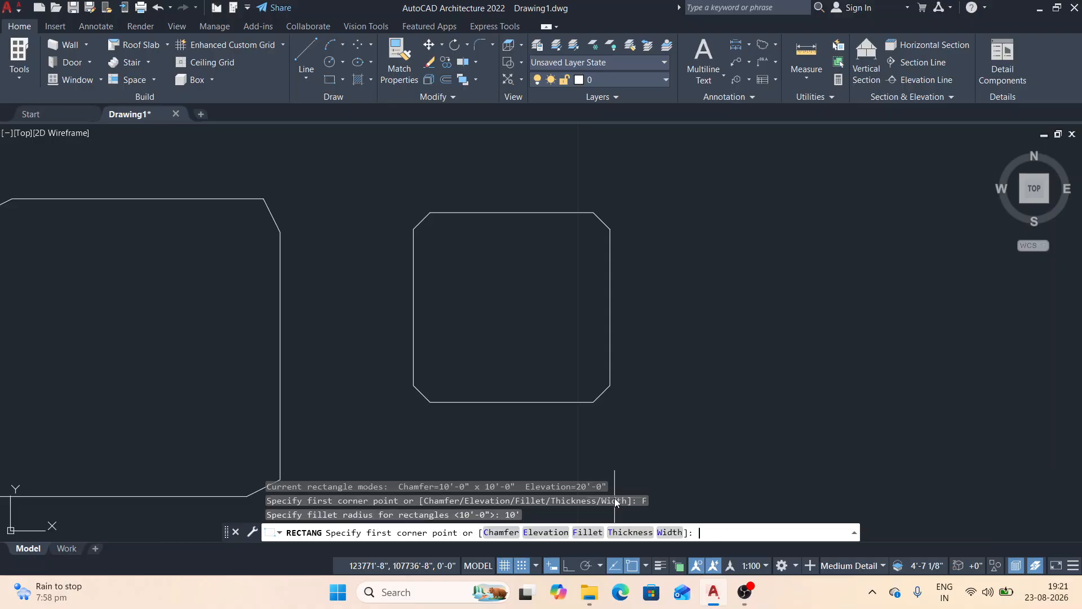
left_click(677, 199)
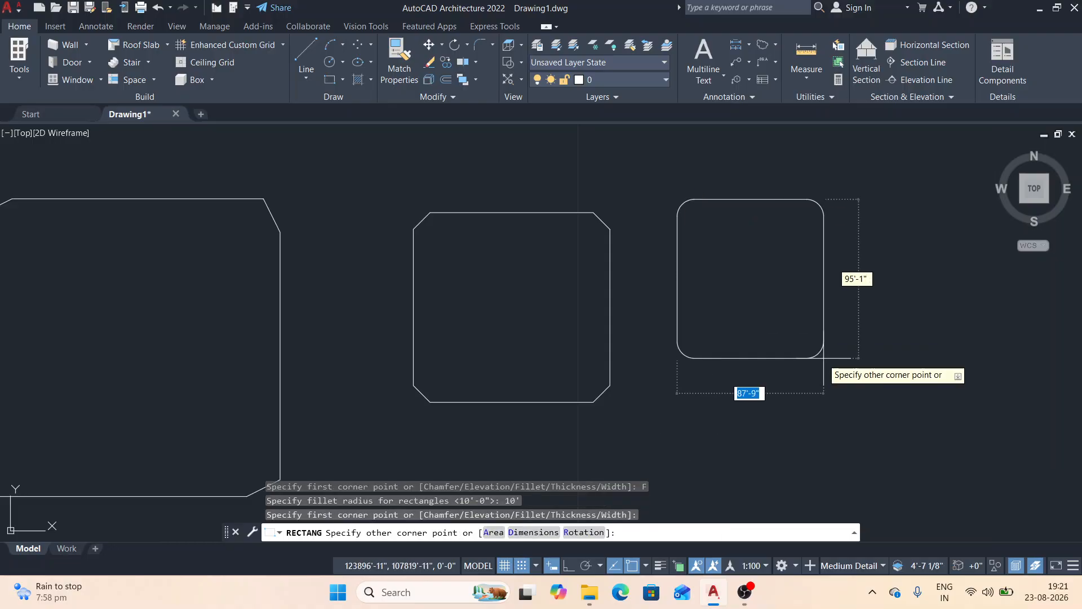
left_click(854, 387)
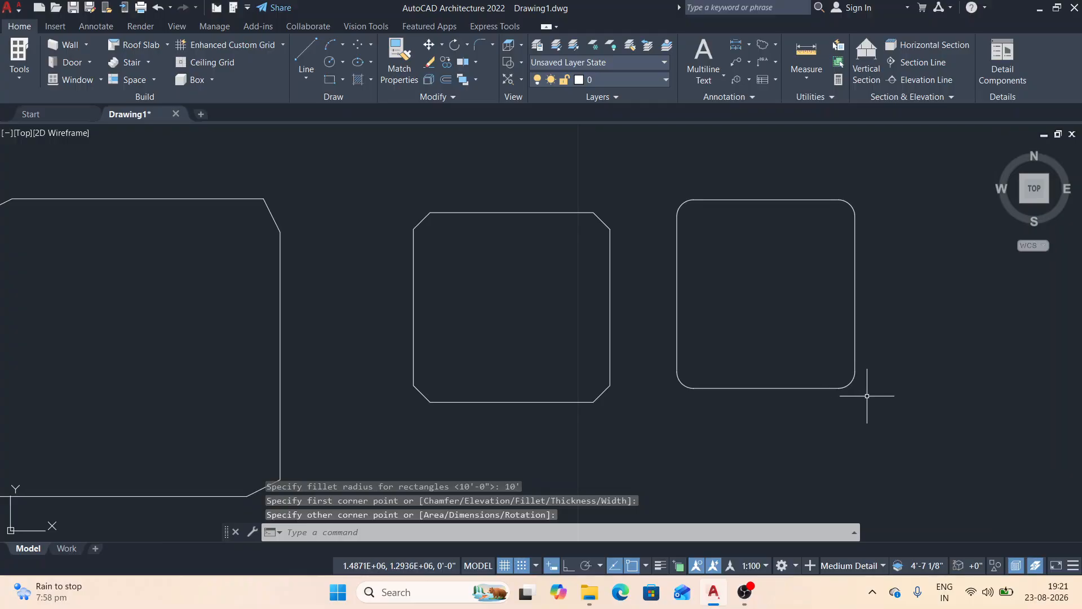
- Draw a filleted rectangle about 94' by 102' with a thickness of 20' beside the previous rounded rectangle
scroll(706, 204, "up", 4)
middle_click_drag(701, 225, 499, 177)
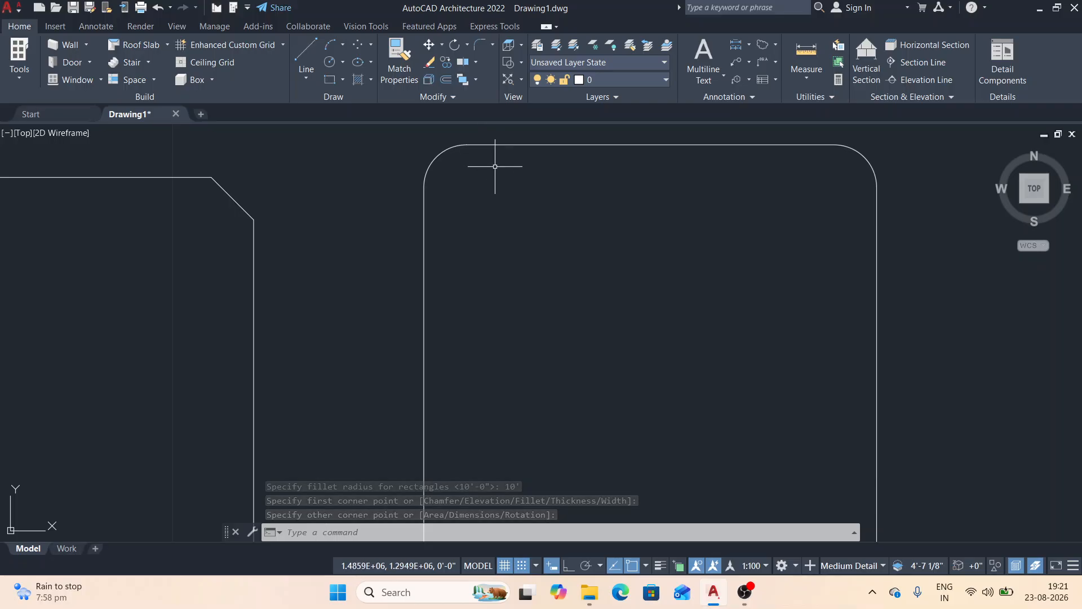
scroll(538, 299, "down", 4)
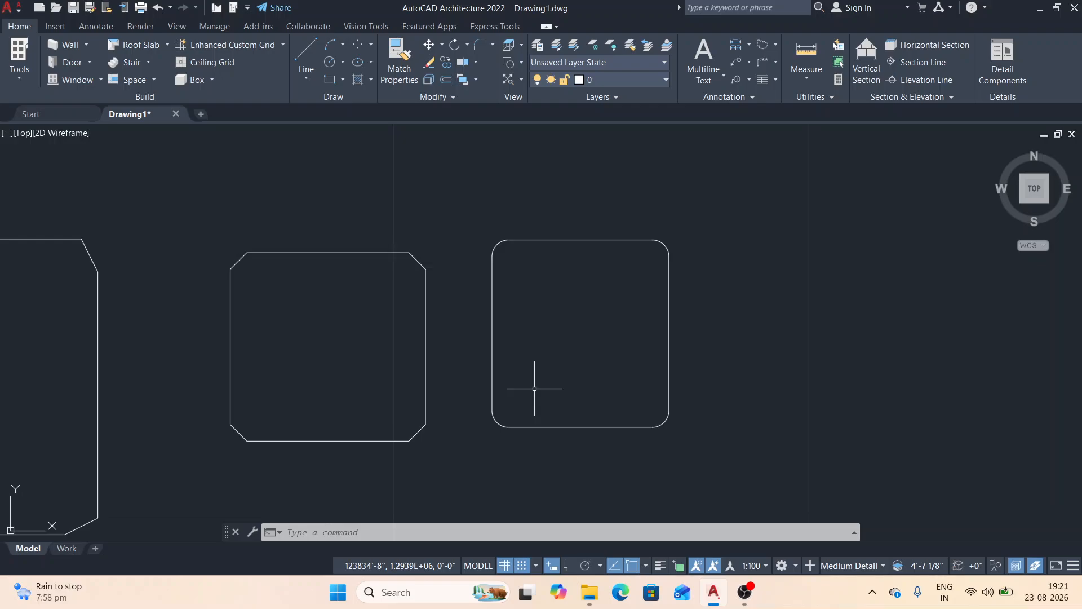
left_click(330, 80)
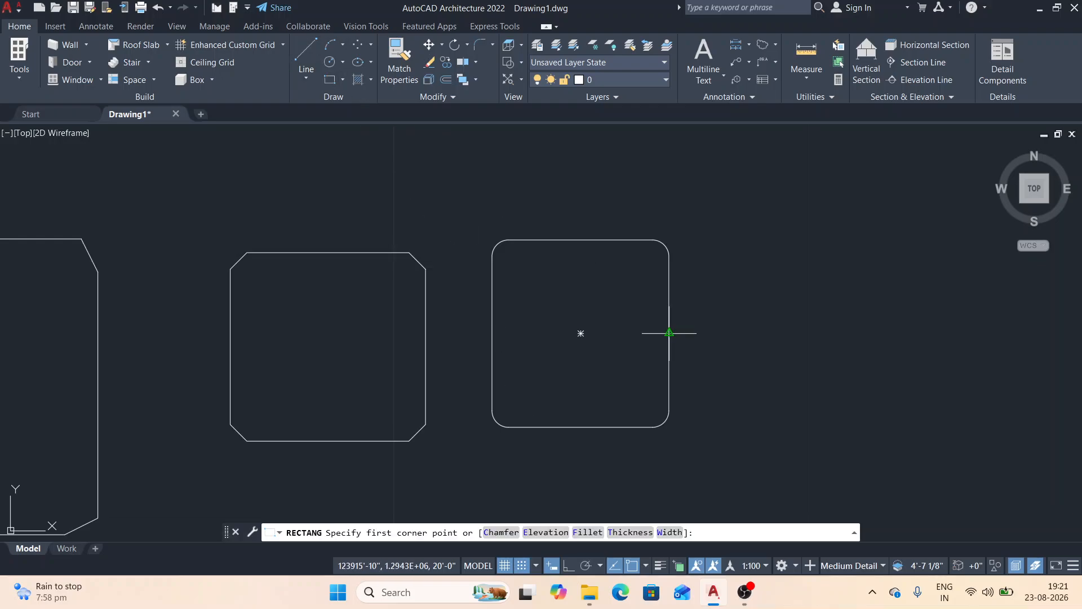
middle_click_drag(719, 376, 565, 377)
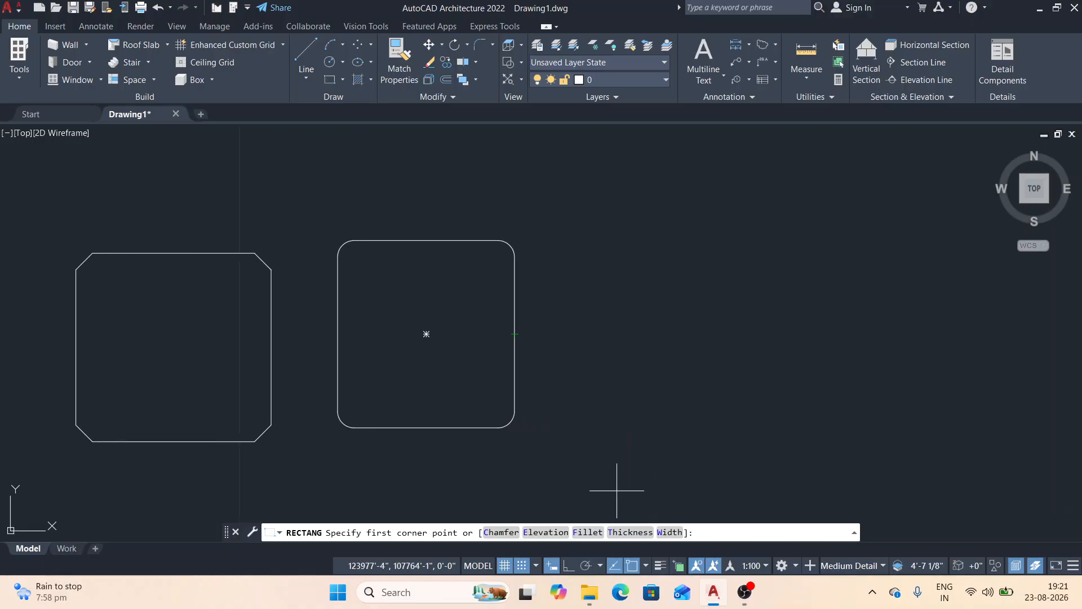
left_click(629, 532)
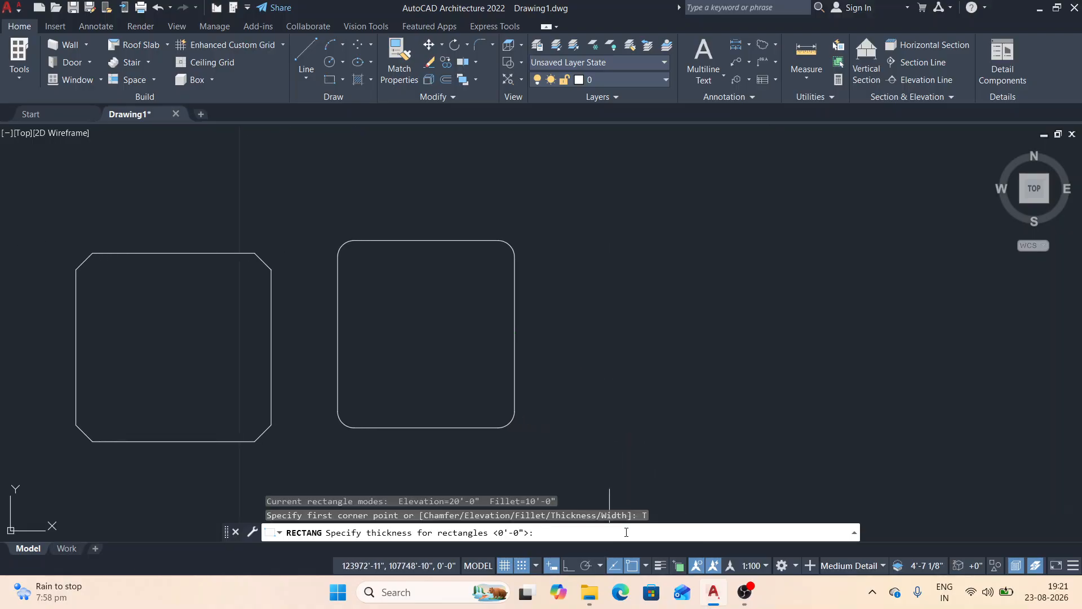
type("20'")
key("Return")
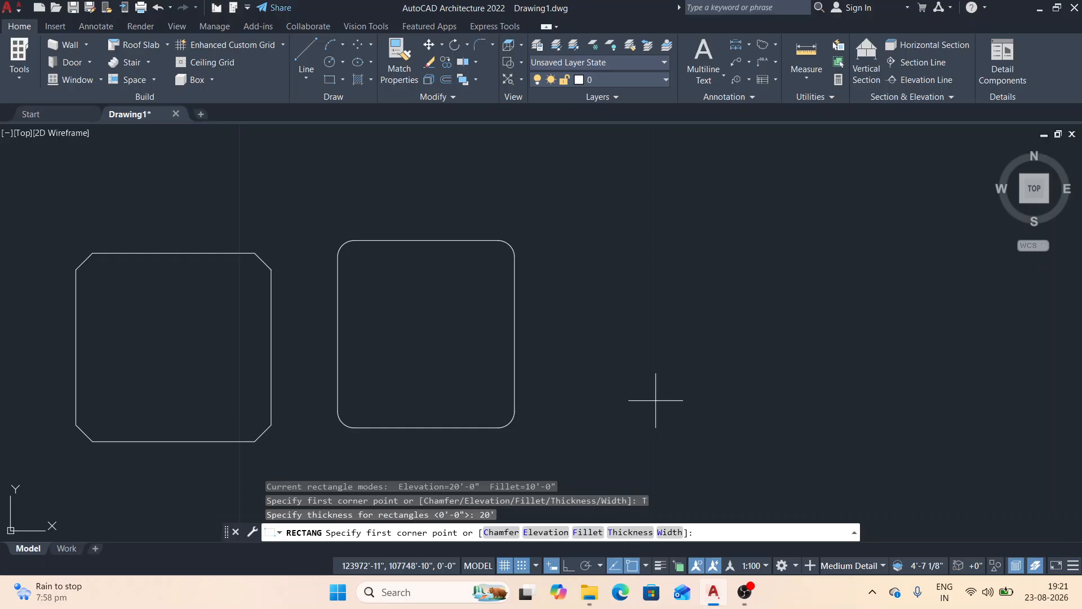
left_click(604, 244)
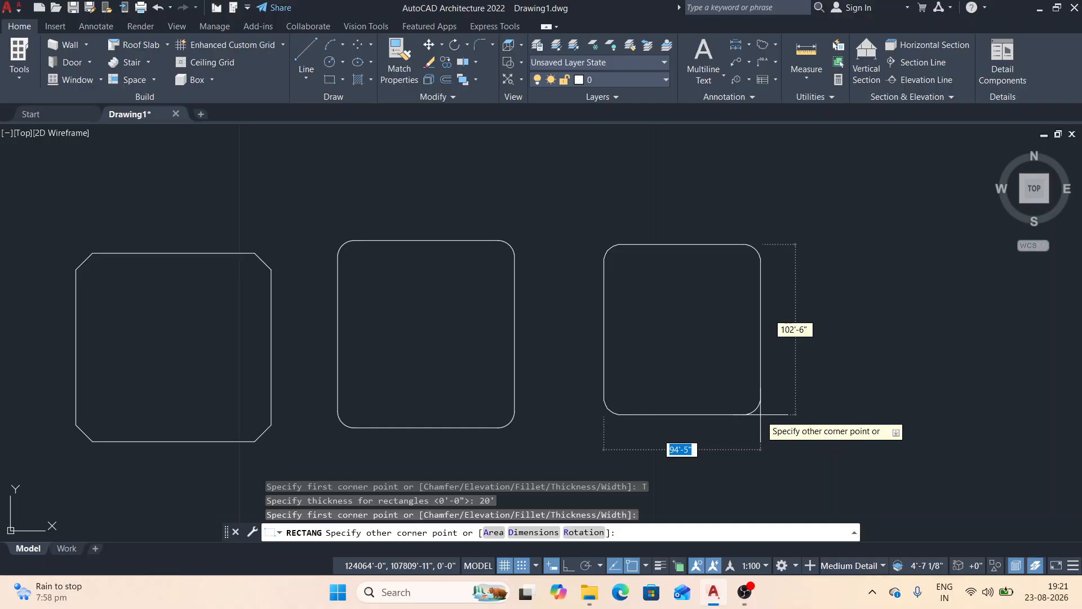
left_click(760, 415)
middle_click_drag(773, 430, 673, 409)
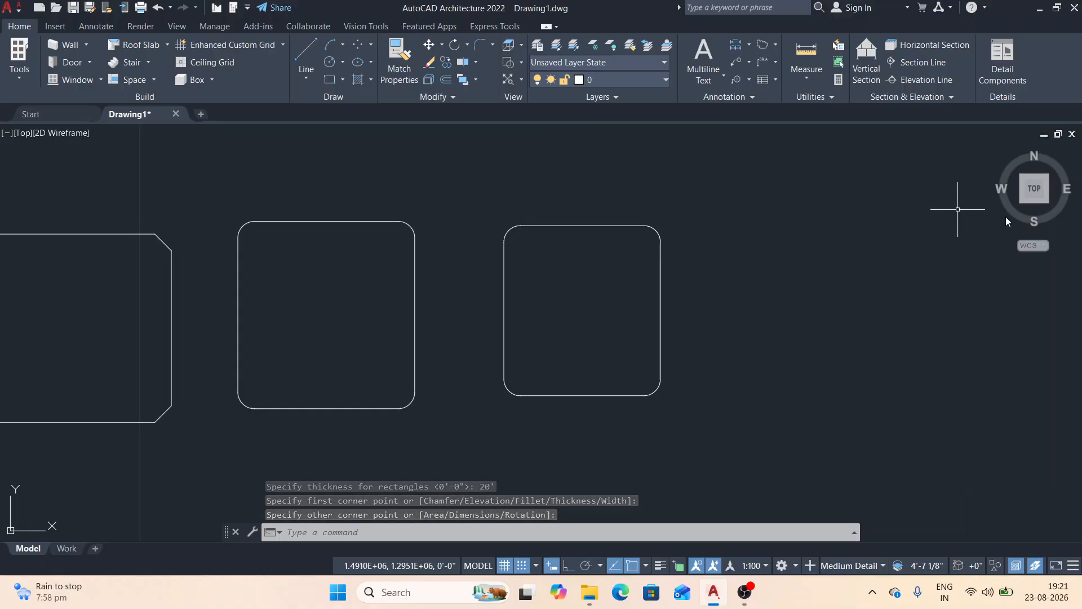
- Examine the thickened rectangle against the flat ones from the left side and in an oblique 3D view
left_click(1012, 188)
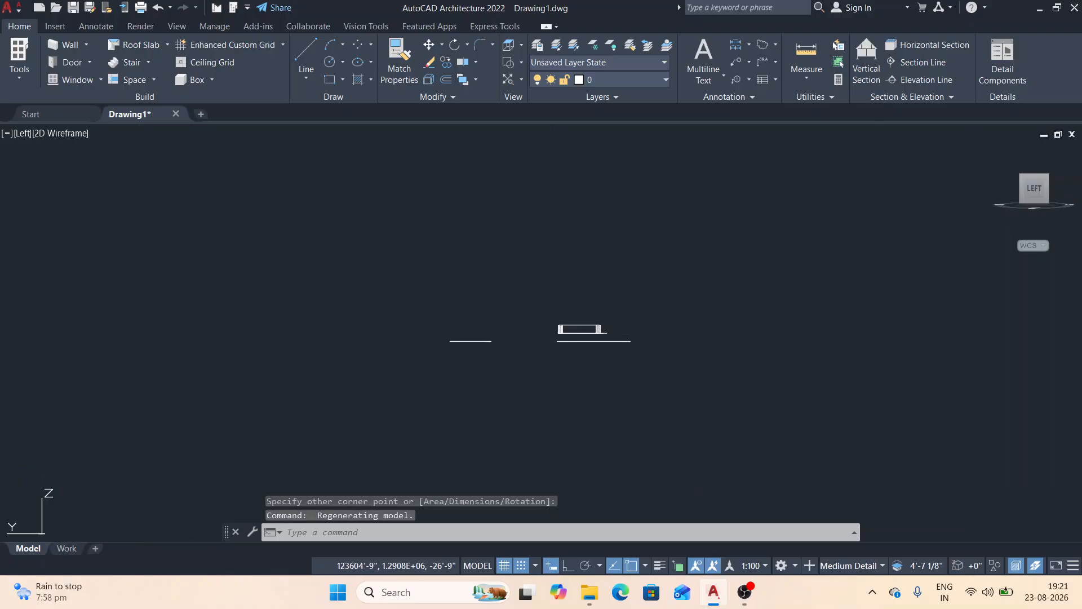
scroll(467, 414, "up", 5)
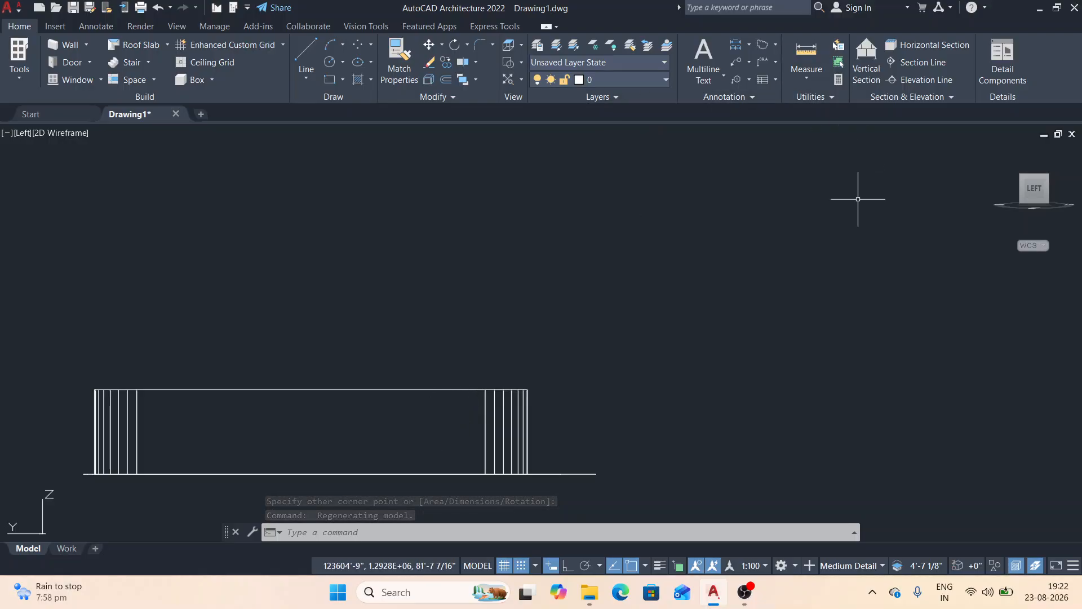
mouse_move(1021, 190)
left_click(1029, 192)
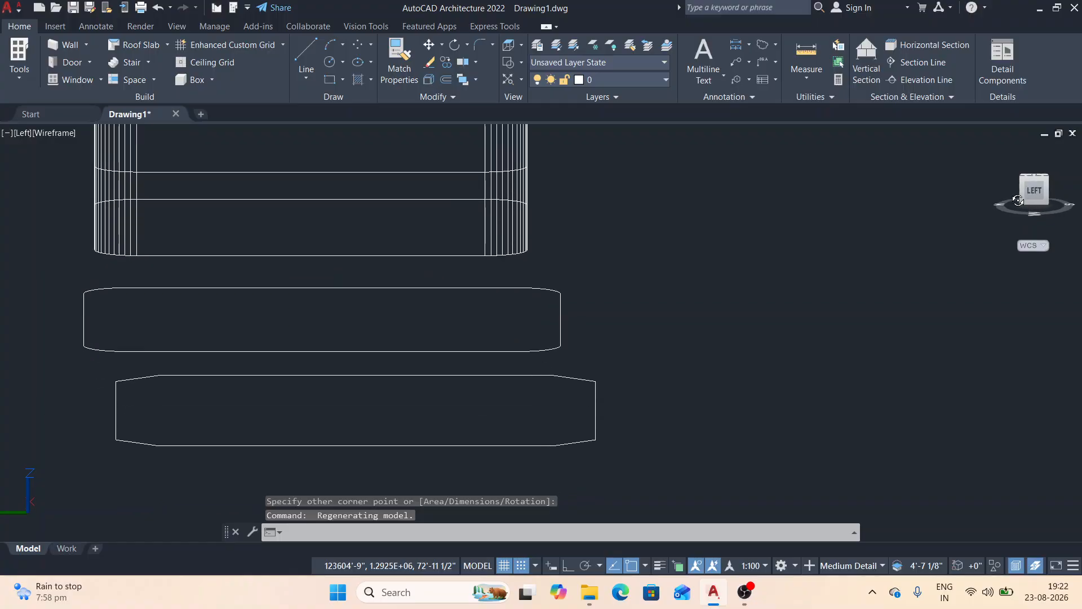
left_click_drag(1005, 210, 1018, 232)
scroll(616, 186, "down", 4)
mouse_move(616, 186)
middle_mouse_down()
mouse_move(626, 198)
mouse_move(570, 227)
mouse_move(587, 224)
middle_mouse_up()
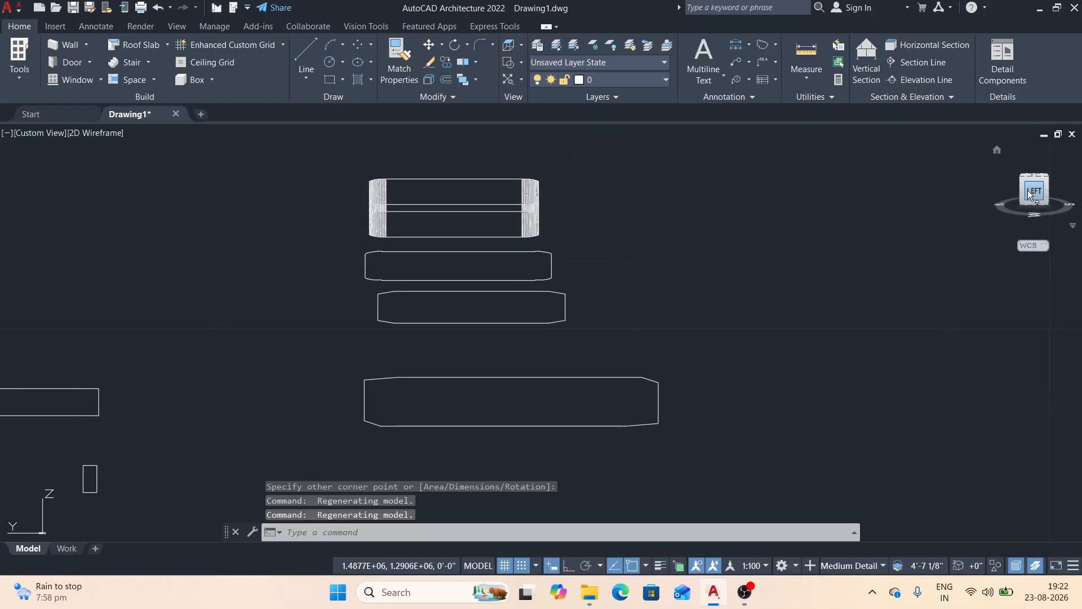
middle_click_drag(1046, 189, 982, 207, "shift")
scroll(707, 338, "up", 4)
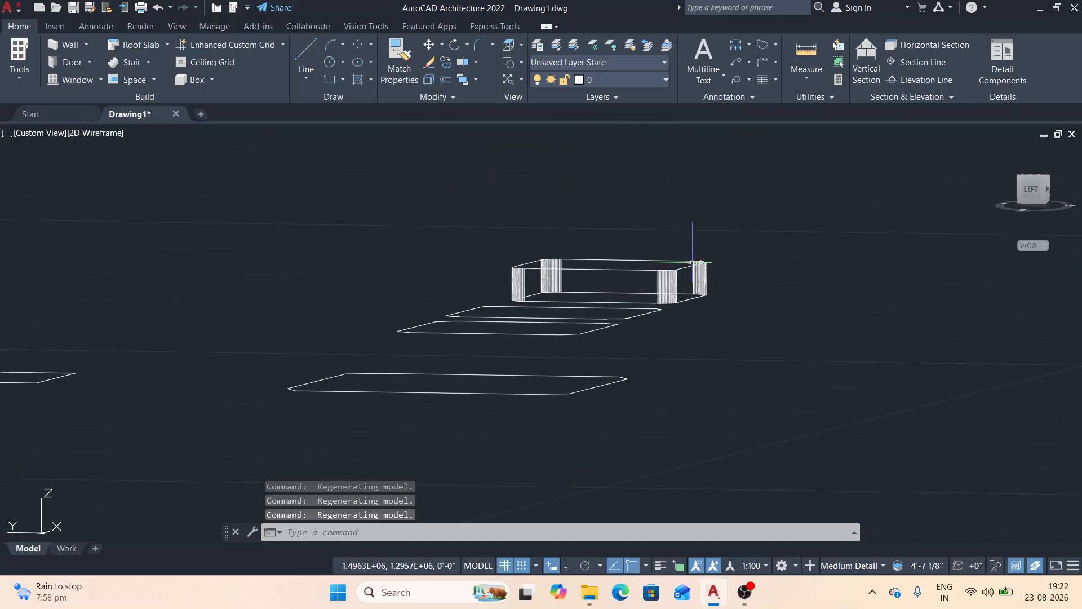
middle_click_drag(722, 351, 668, 410)
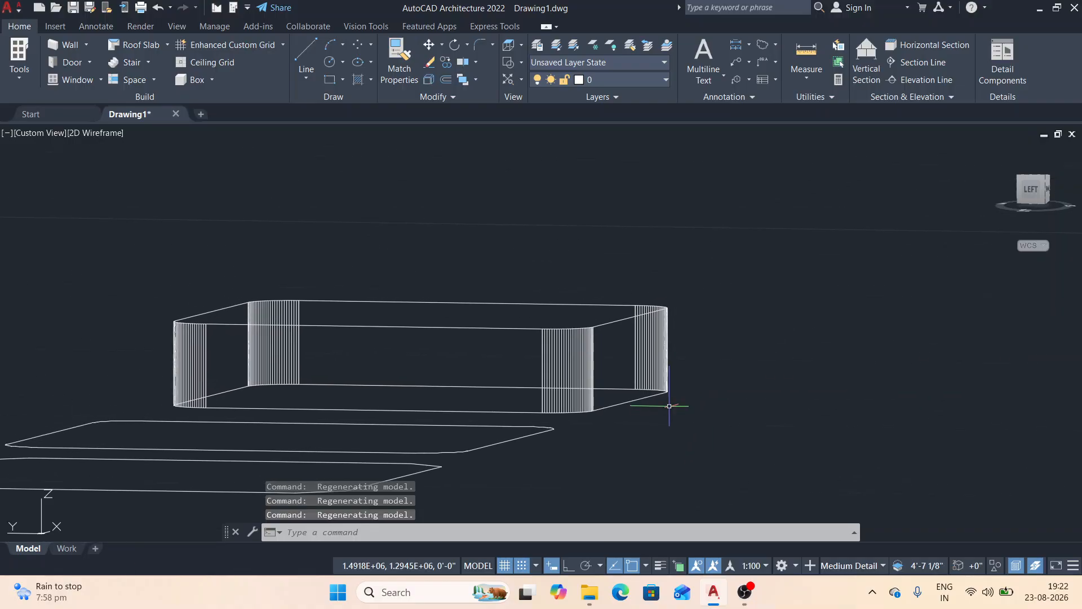
- Measure the vertical distance between the upper and lower edges at a rounded corner of the thickened rectangle
left_click(1039, 190)
left_click_drag(1032, 204, 1037, 243)
scroll(652, 275, "up", 2)
scroll(651, 275, "up", 2)
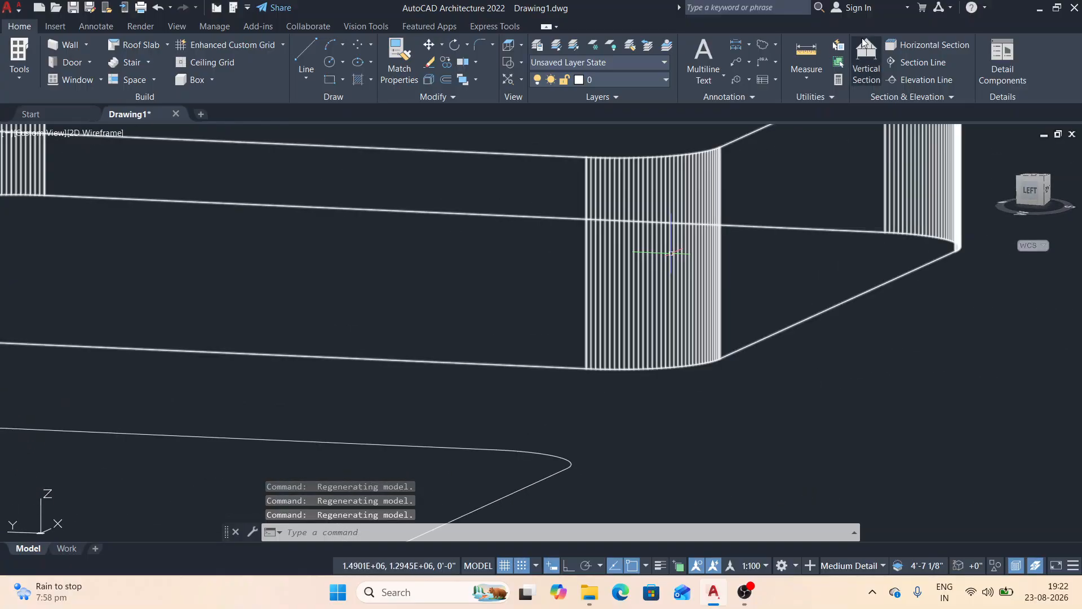
left_click(806, 72)
left_click(821, 99)
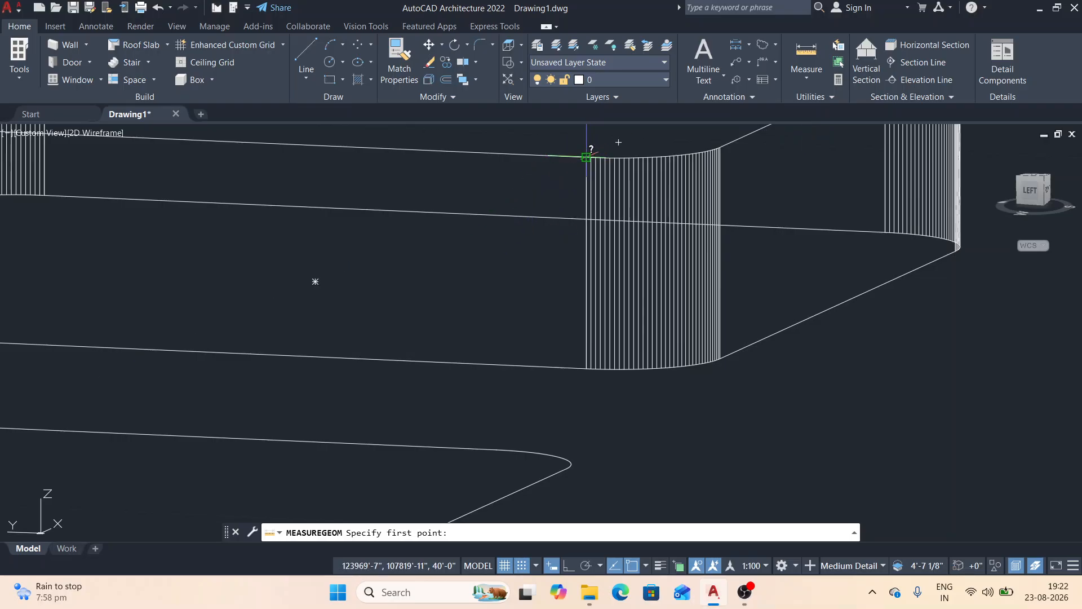
left_click(586, 156)
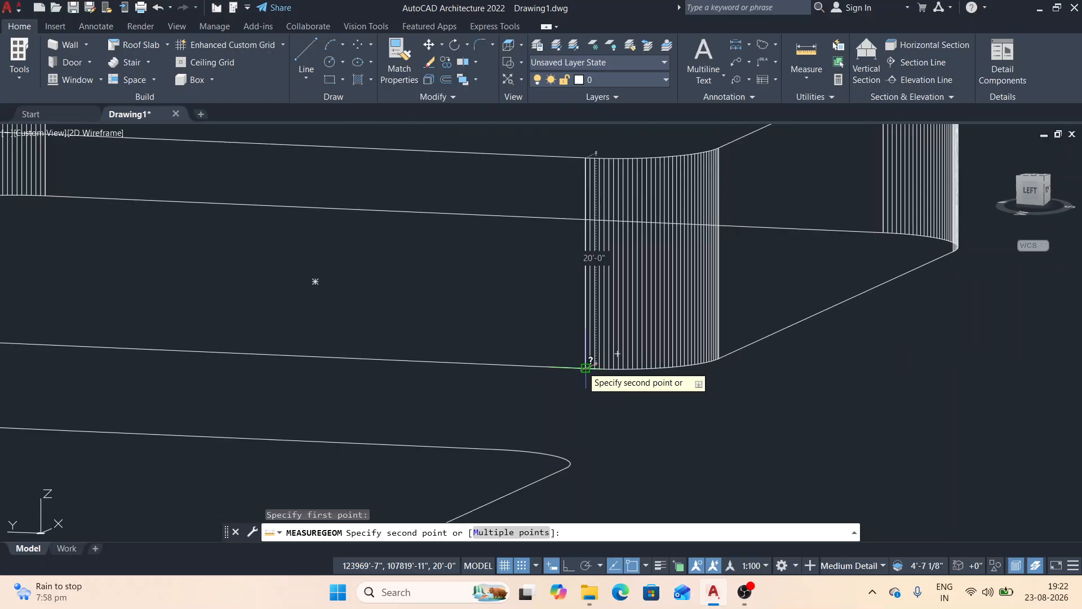
scroll(586, 367, "down", 2)
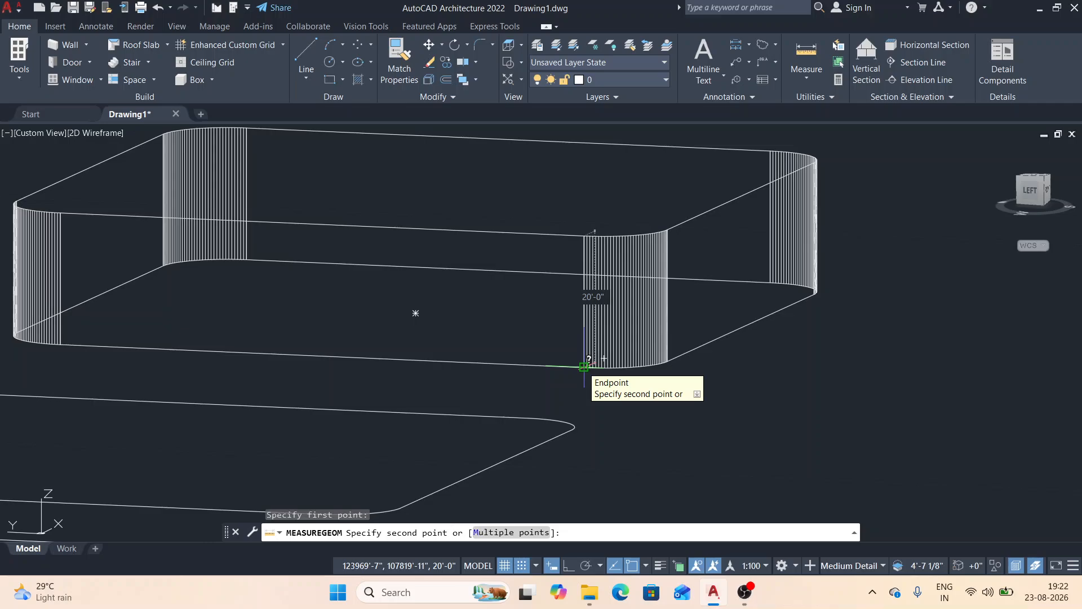
left_click(584, 366)
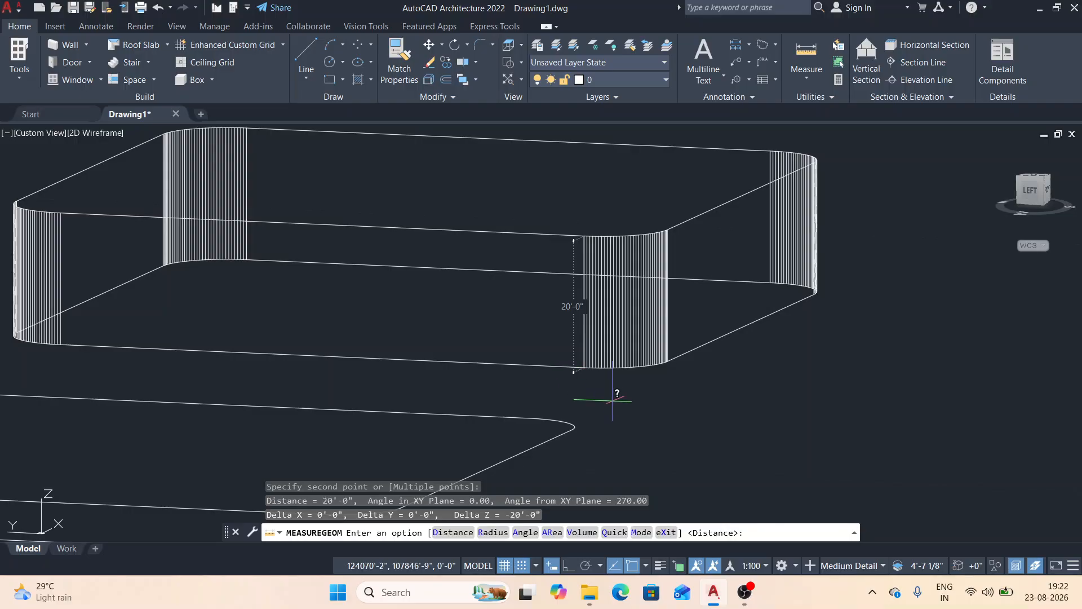
key("Escape")
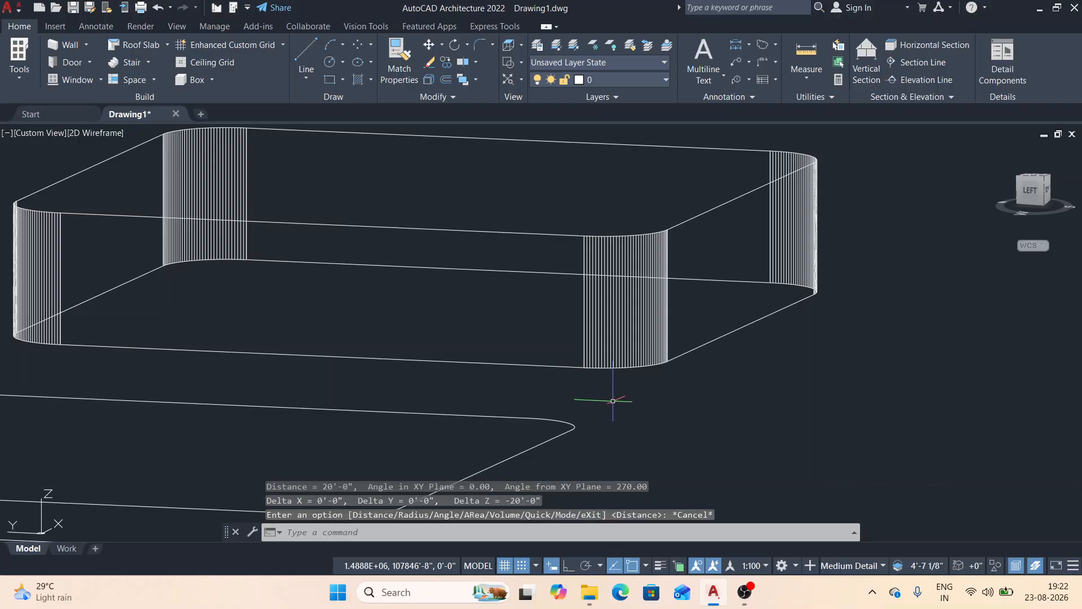
- Return from the oblique 3D view to the top view showing all the rectangles
scroll(621, 399, "down", 4)
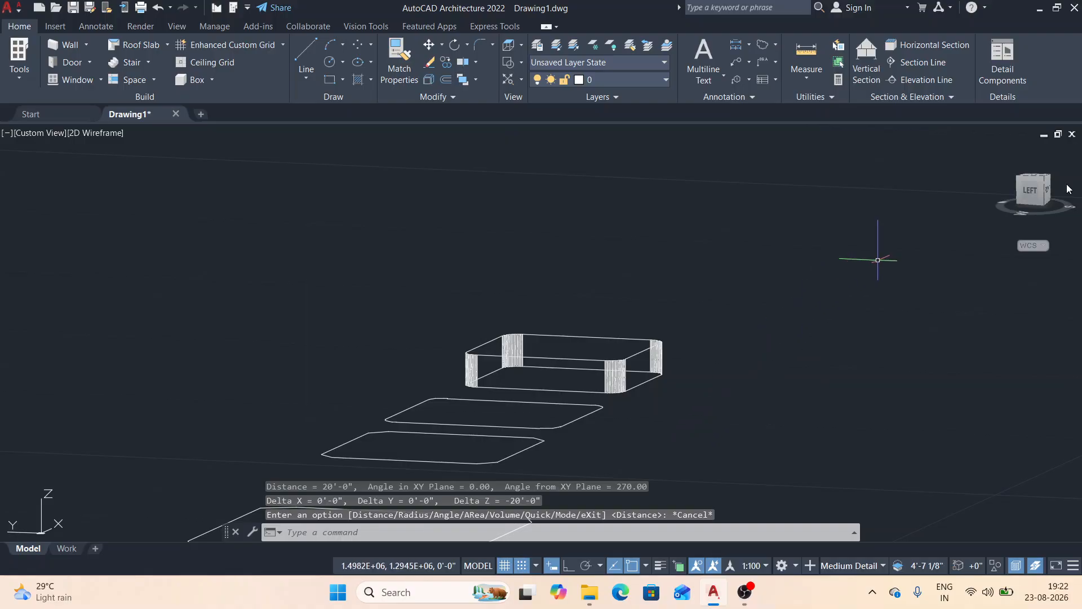
left_click(1072, 210)
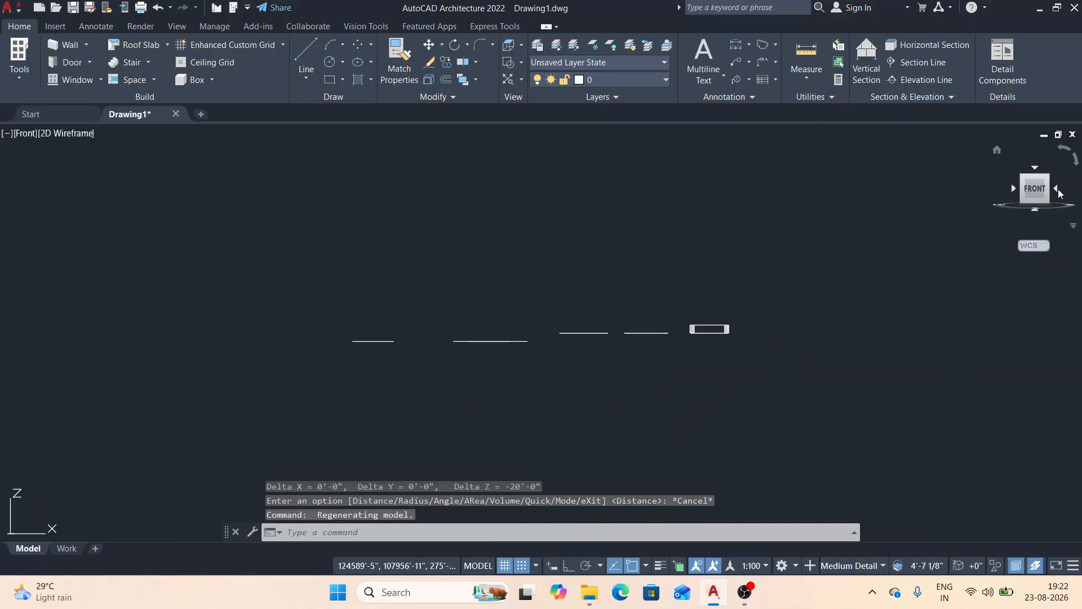
left_click(1035, 165)
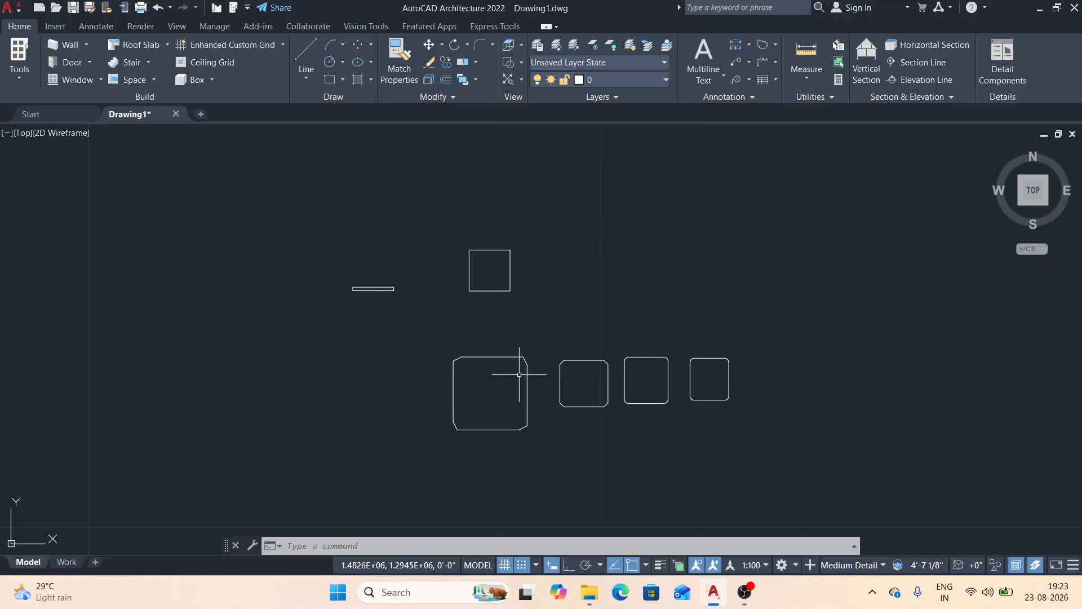
left_click(329, 79)
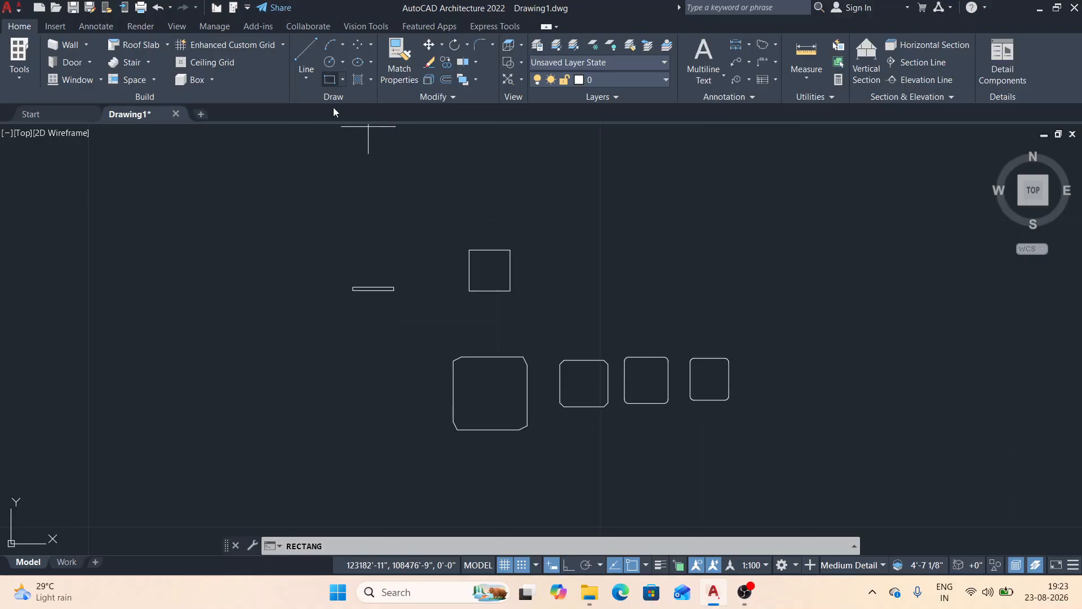
left_click(501, 545)
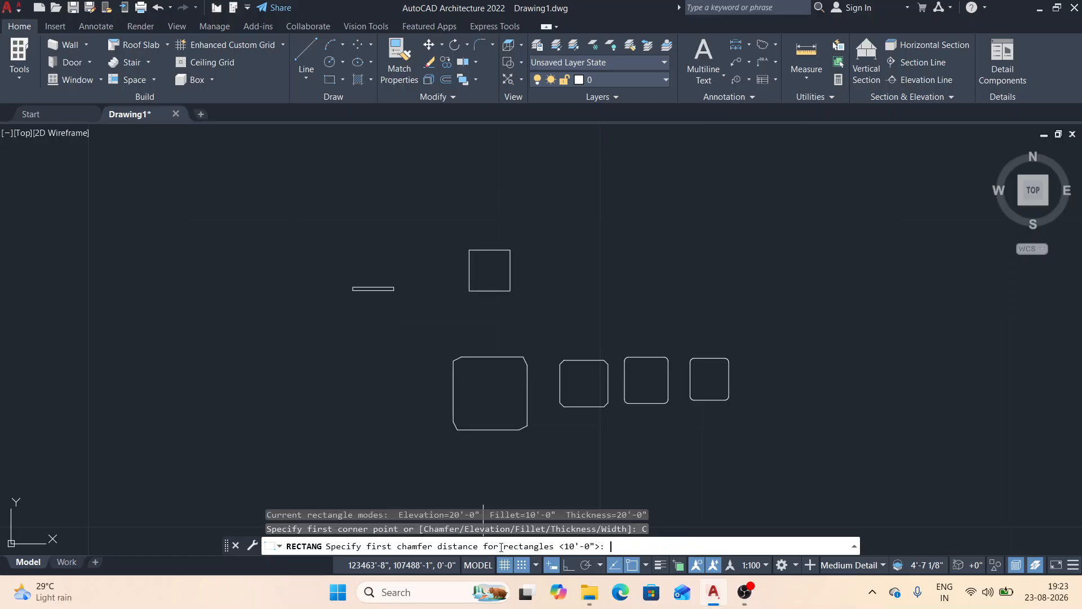
type("0")
key("Return")
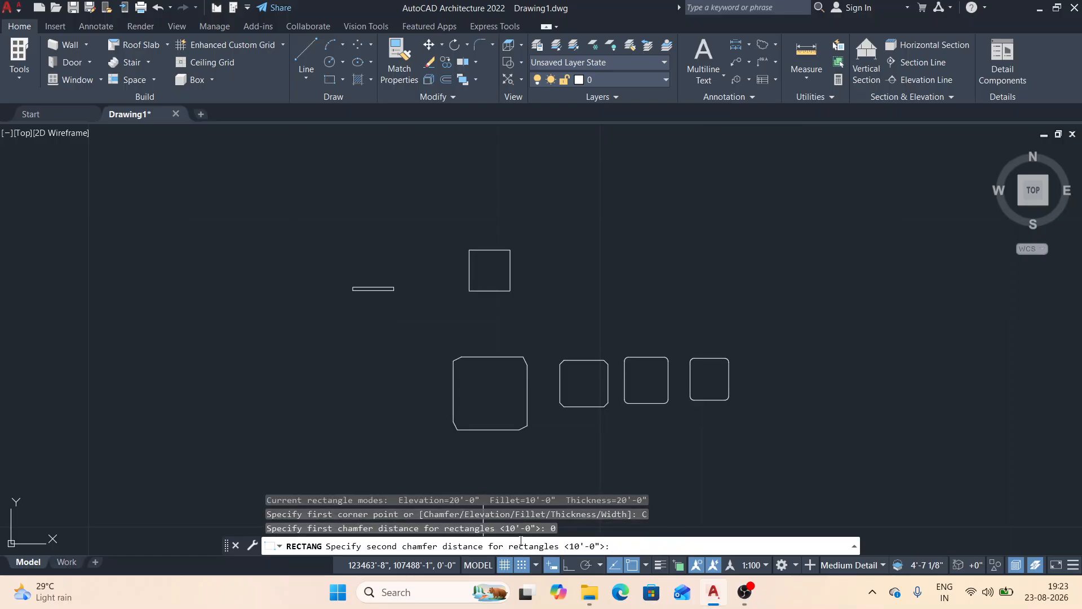
- Reset the Rectangle command's elevation and fillet radius to 0
left_click(332, 80)
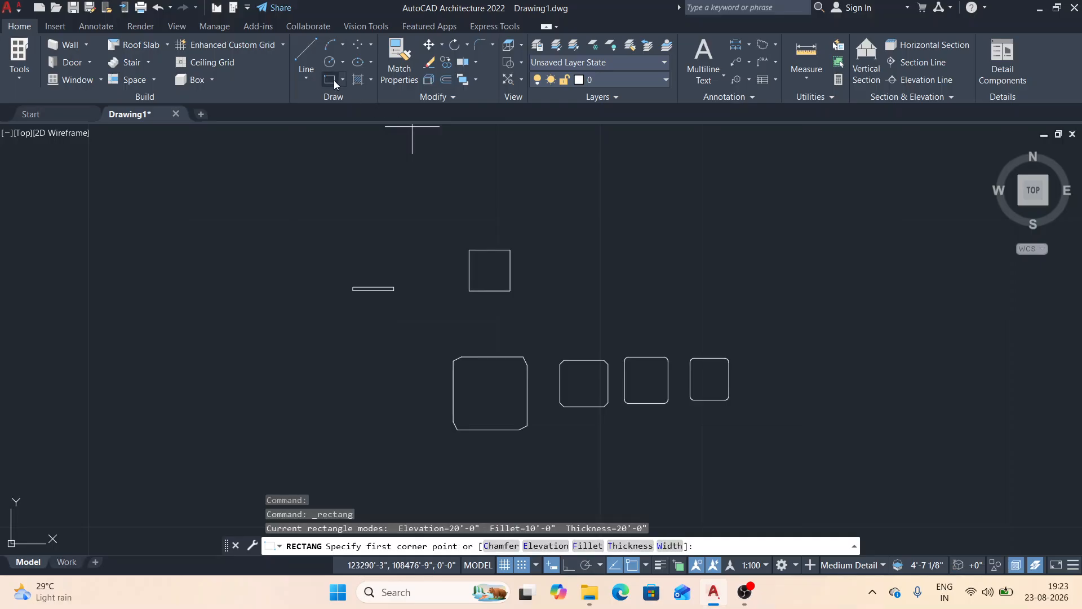
left_click(543, 546)
type("0")
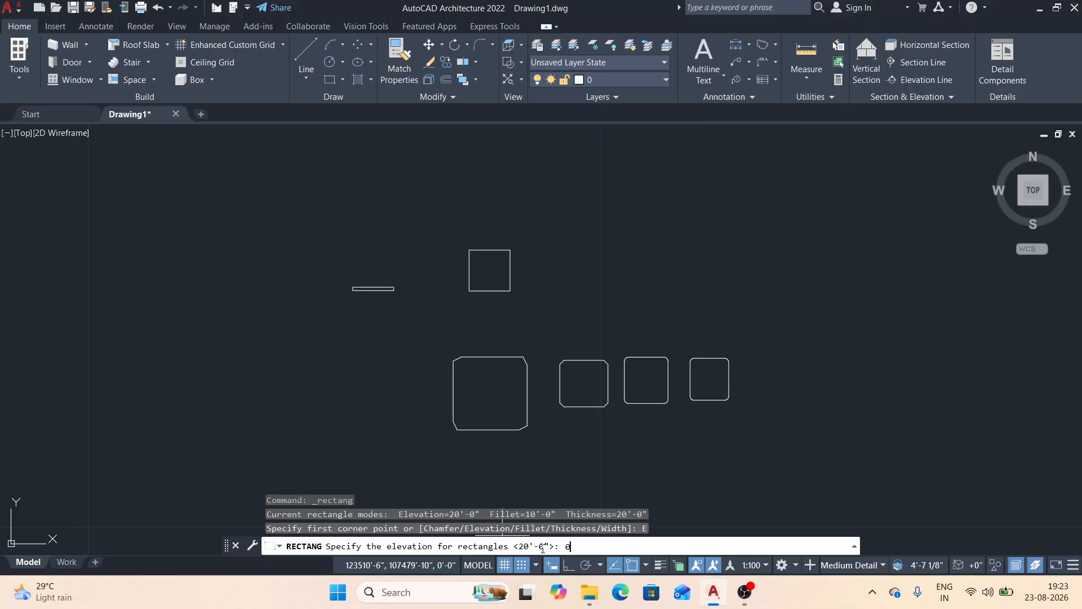
key("Return")
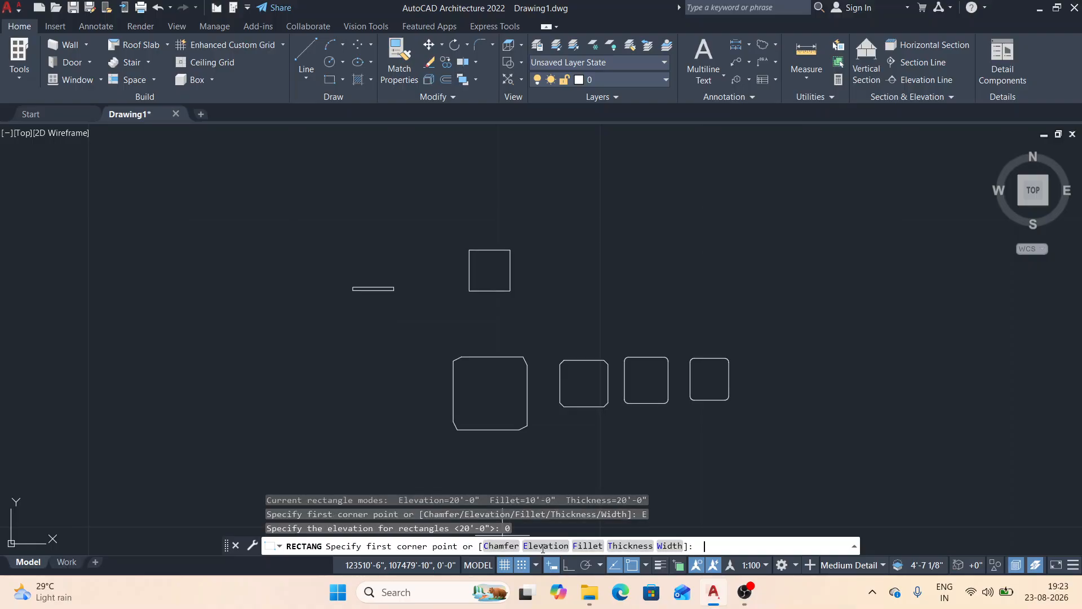
left_click(596, 546)
type("0")
key("Return")
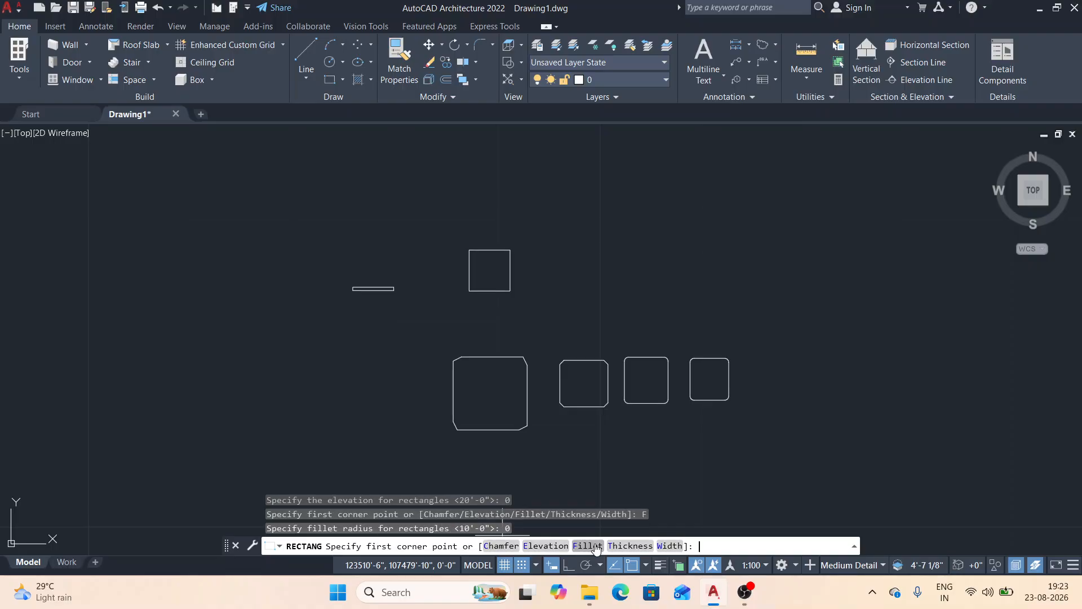
- Reset the Rectangle command's thickness to 0 and end the command without drawing a rectangle
left_click(629, 546)
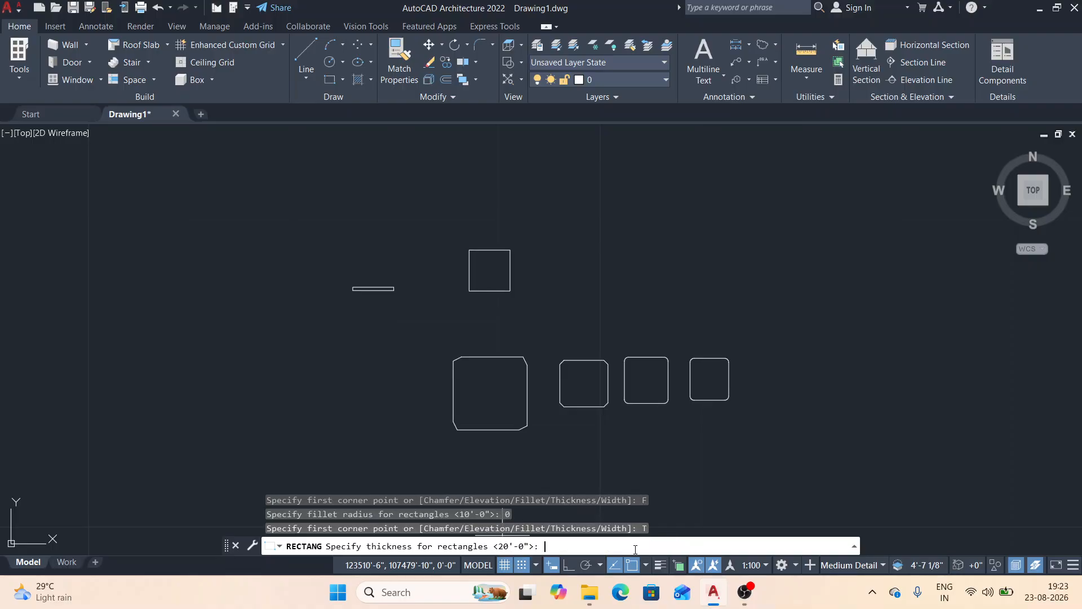
type("0")
key("Return")
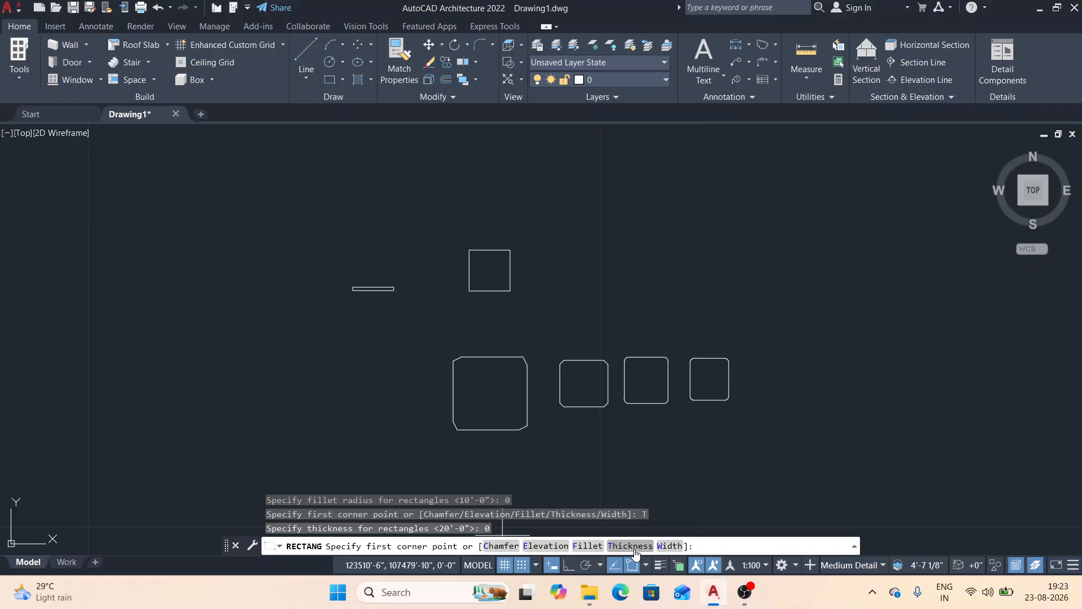
left_click(704, 476)
key("Escape")
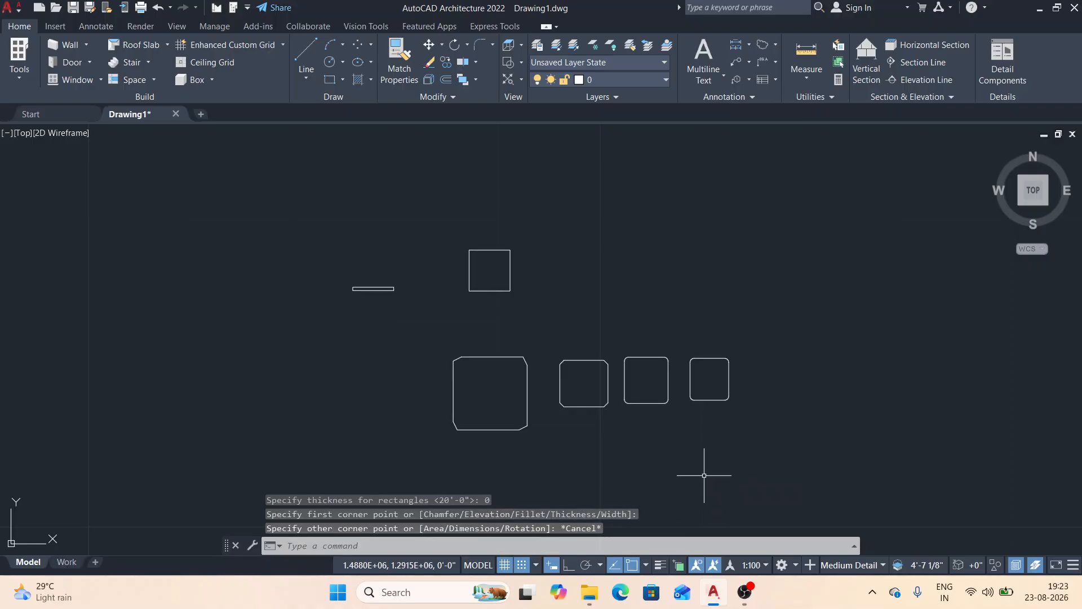
- Draw a plain, sharp-cornered rectangle in the empty area above the three smaller chamfered and filleted rectangles
left_click(327, 83)
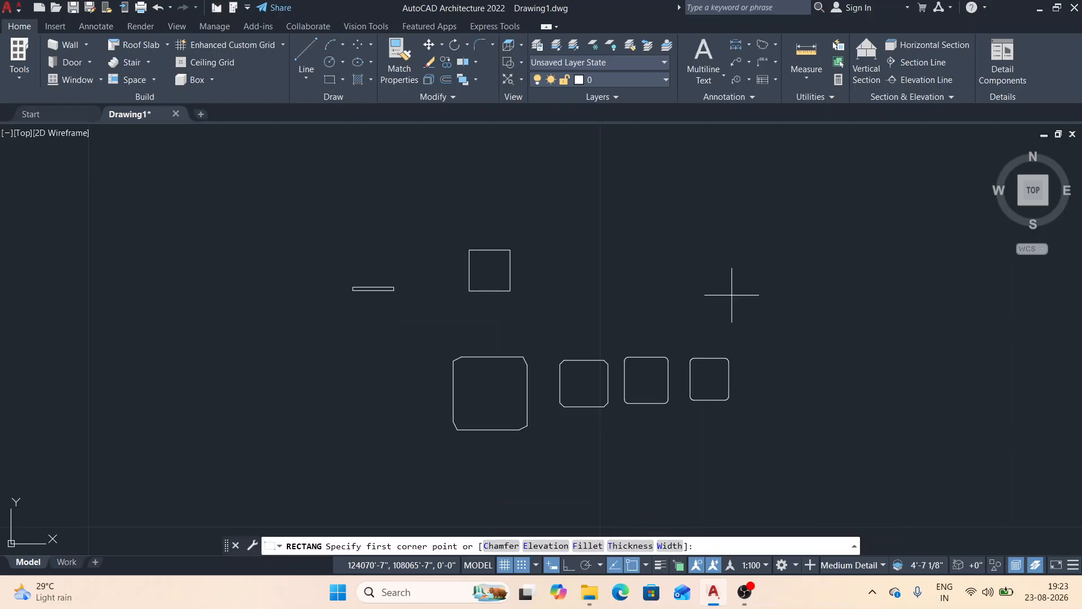
left_click(563, 209)
left_click(678, 289)
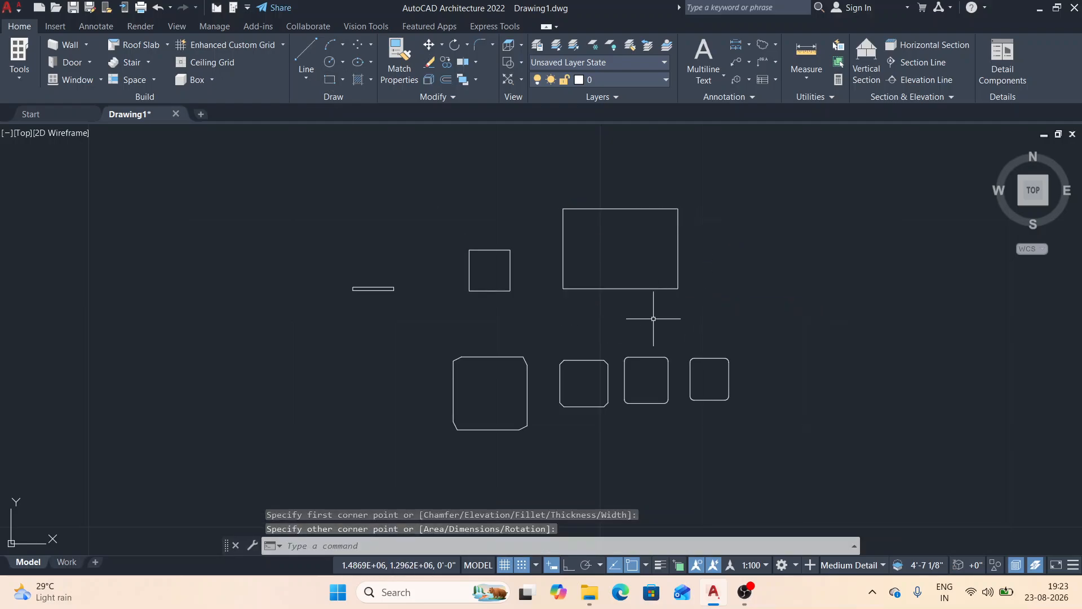
- Examine the height of the new plain rectangle against the others in left and front views, ending in the top view
left_click(1012, 191)
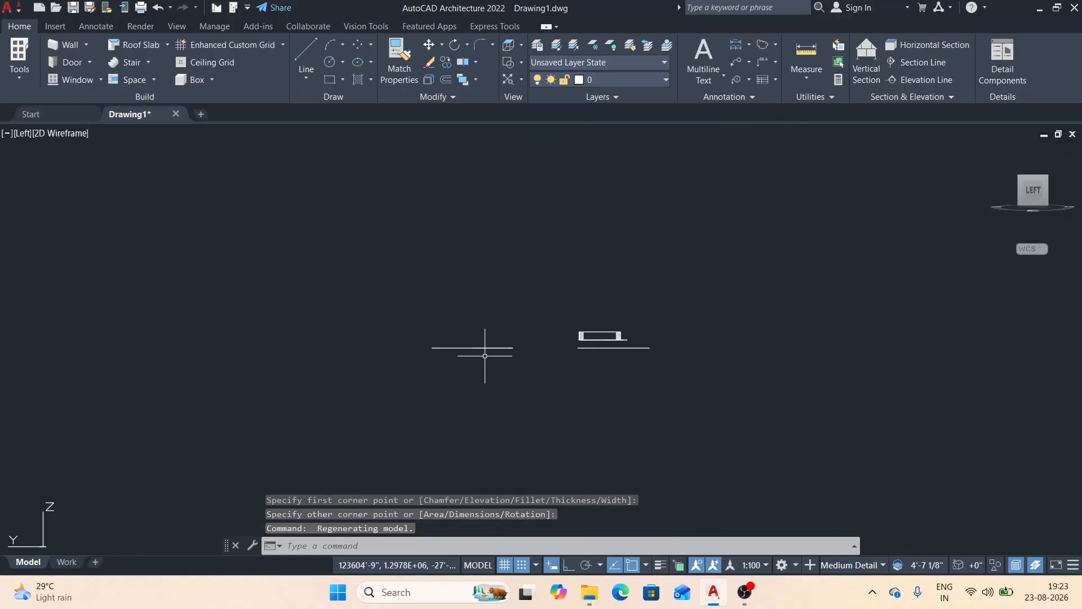
scroll(485, 355, "up", 5)
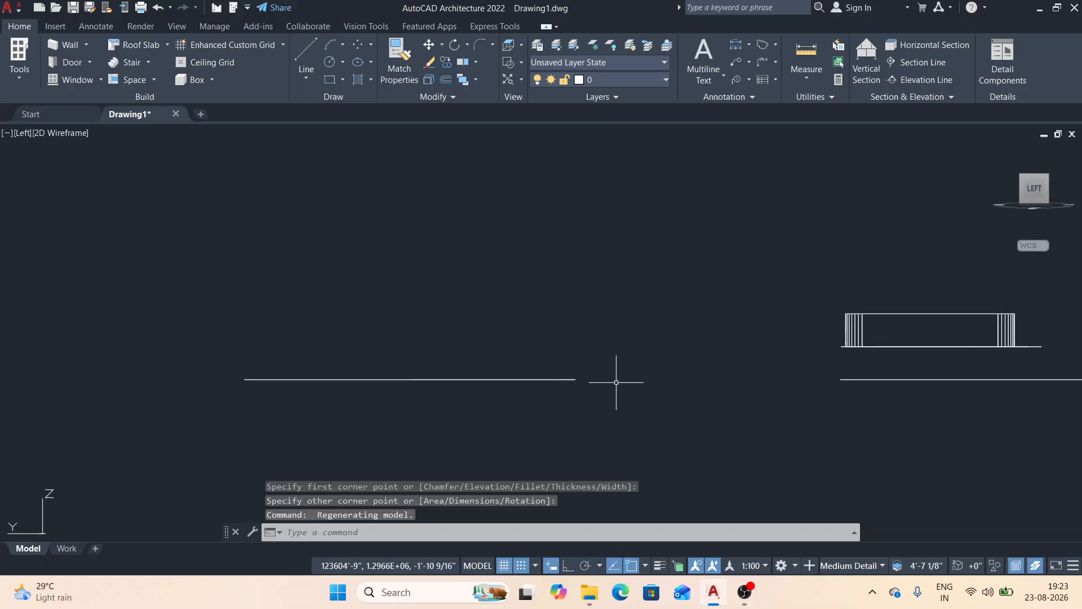
scroll(893, 323, "down", 3)
mouse_move(913, 351)
middle_mouse_down()
mouse_move(758, 419)
mouse_move(682, 382)
middle_mouse_up()
scroll(679, 357, "up", 4)
scroll(693, 358, "down", 2)
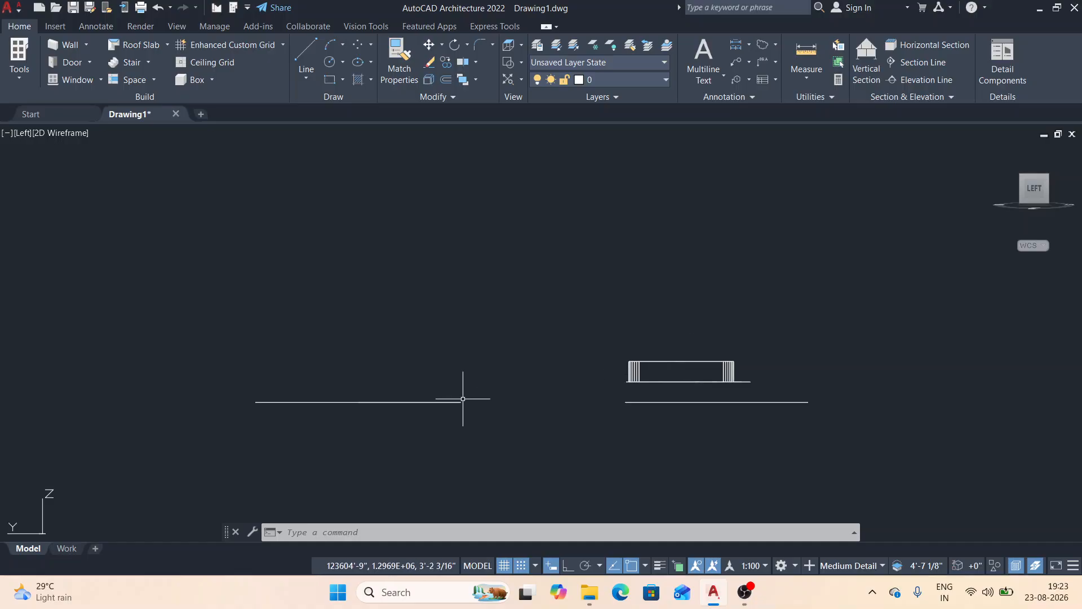
left_click(1035, 167)
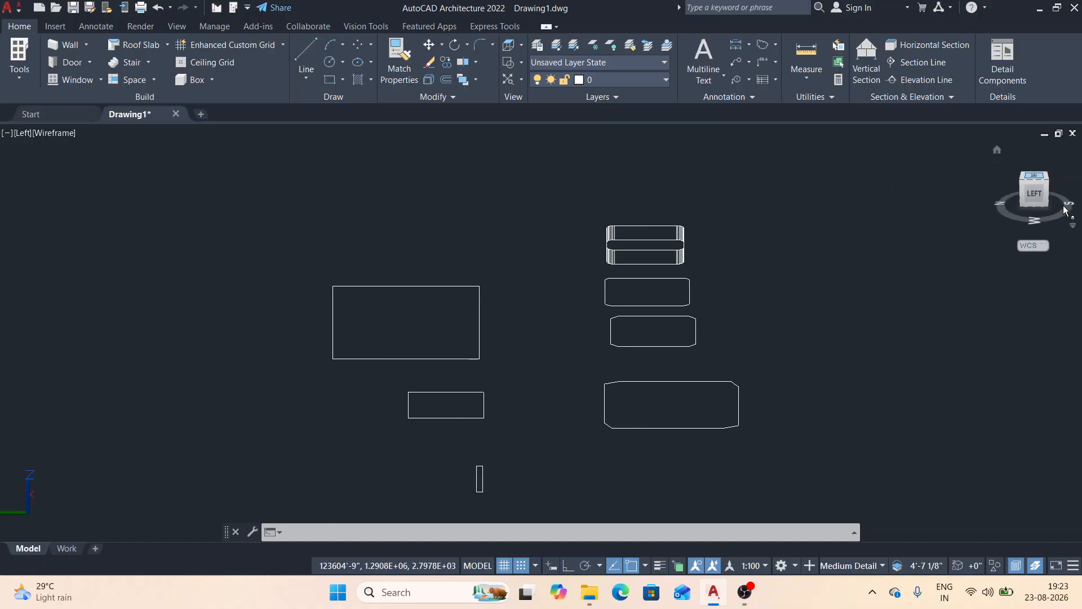
left_click(1071, 193)
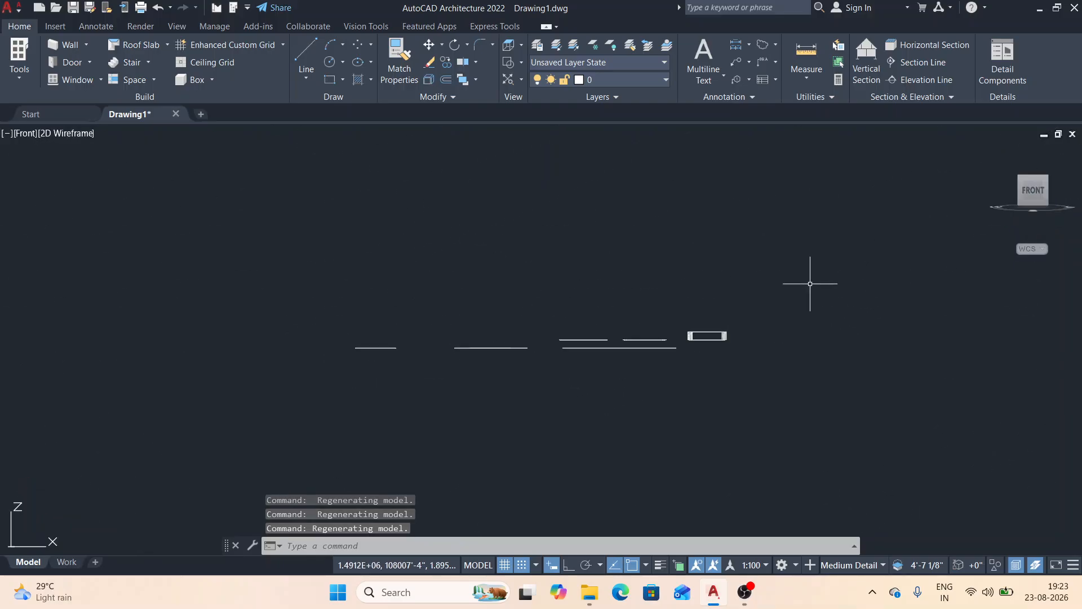
left_click(1037, 169)
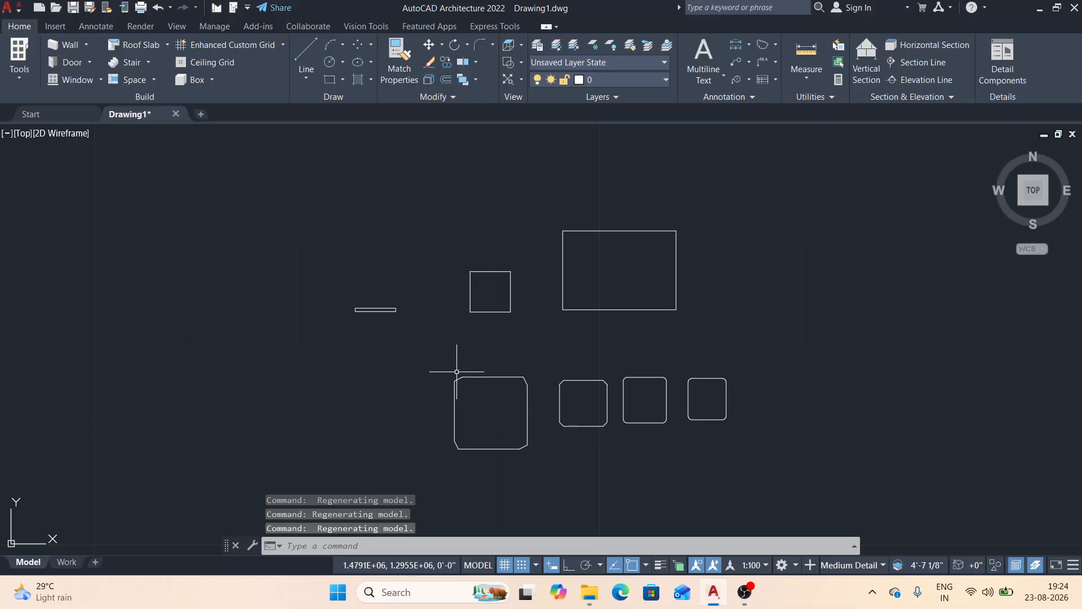
- Erase the four chamfered and filleted rectangles in the lower row
left_click(385, 356)
left_click(859, 481)
type("e")
key("Return")
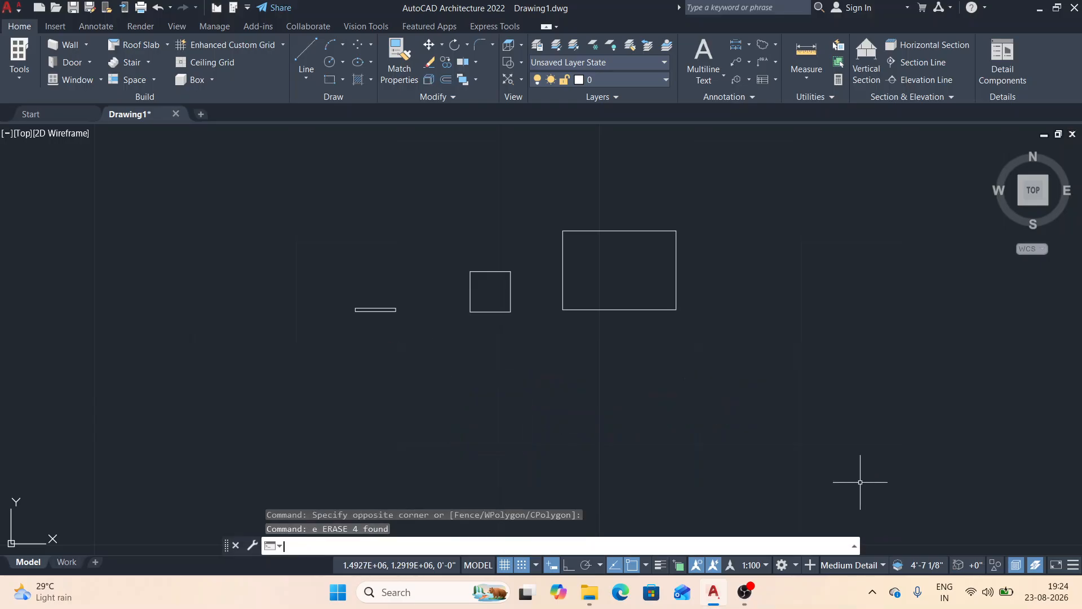
left_click(343, 82)
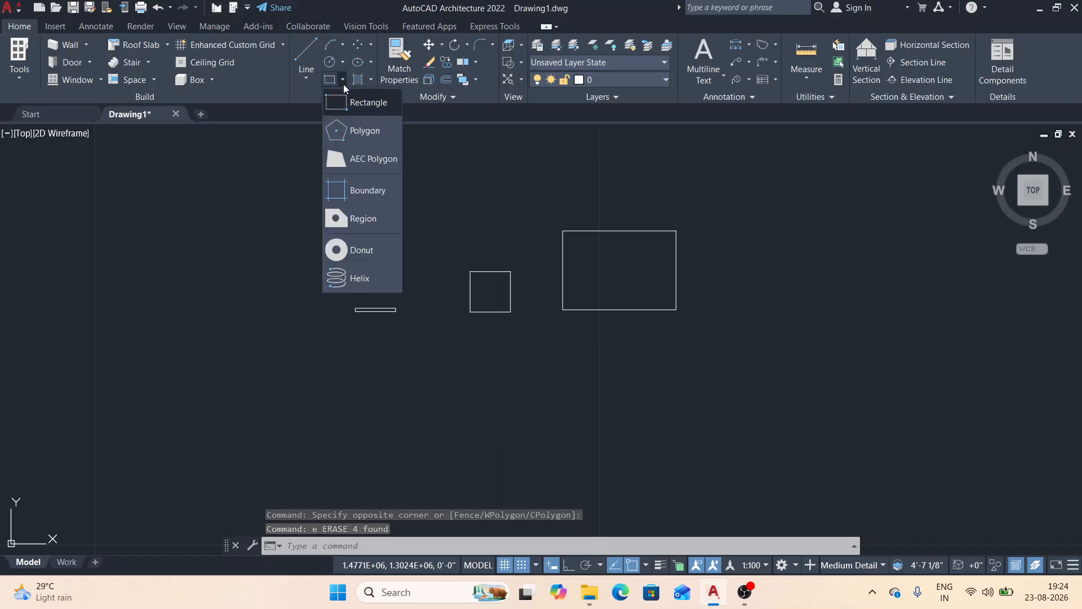
left_click(371, 133)
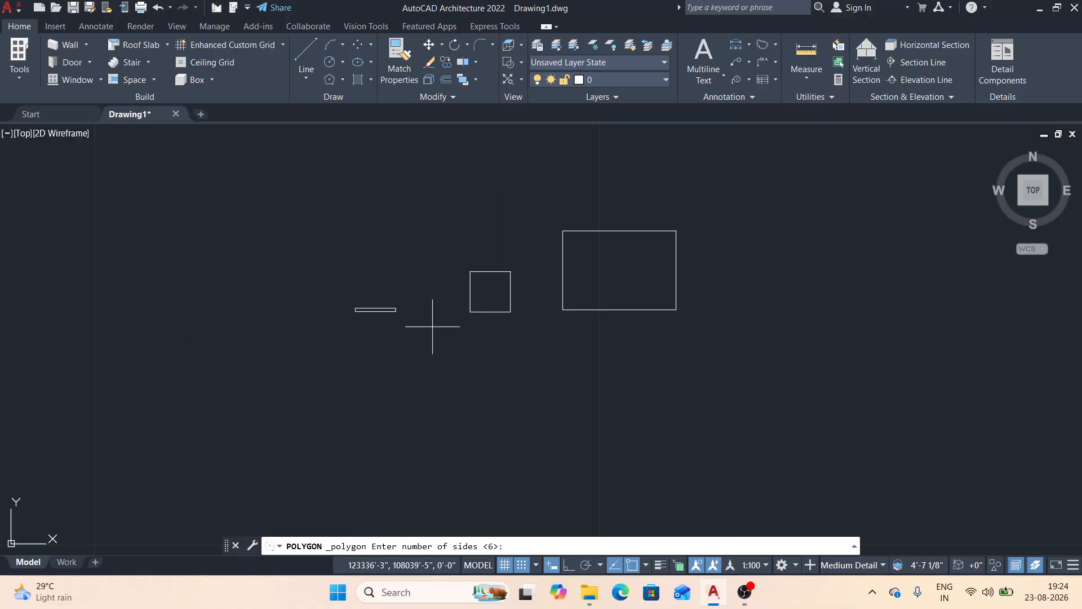
key("Escape")
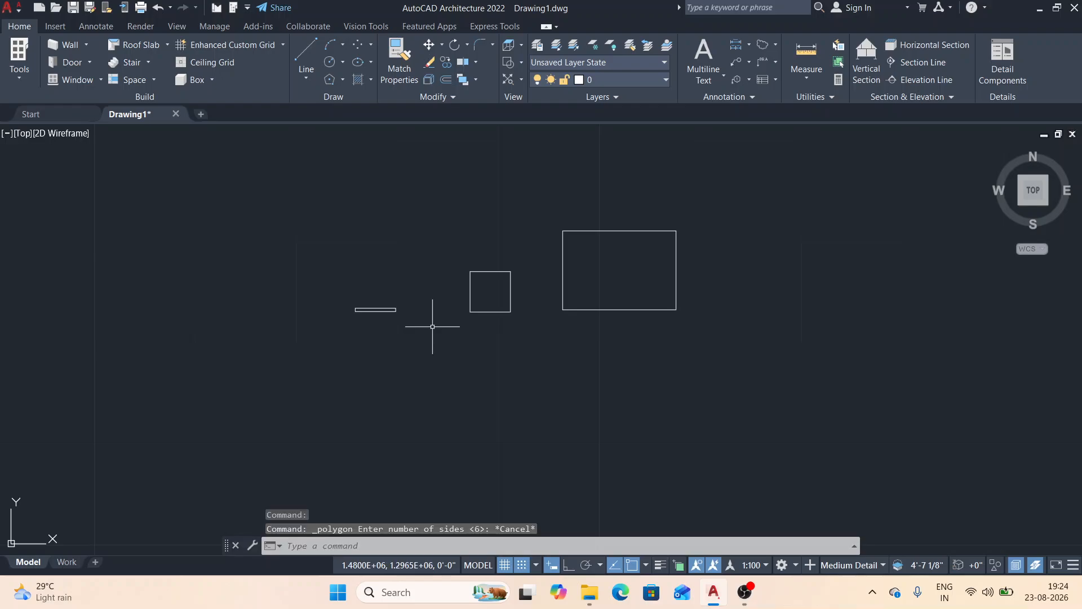
type("pol")
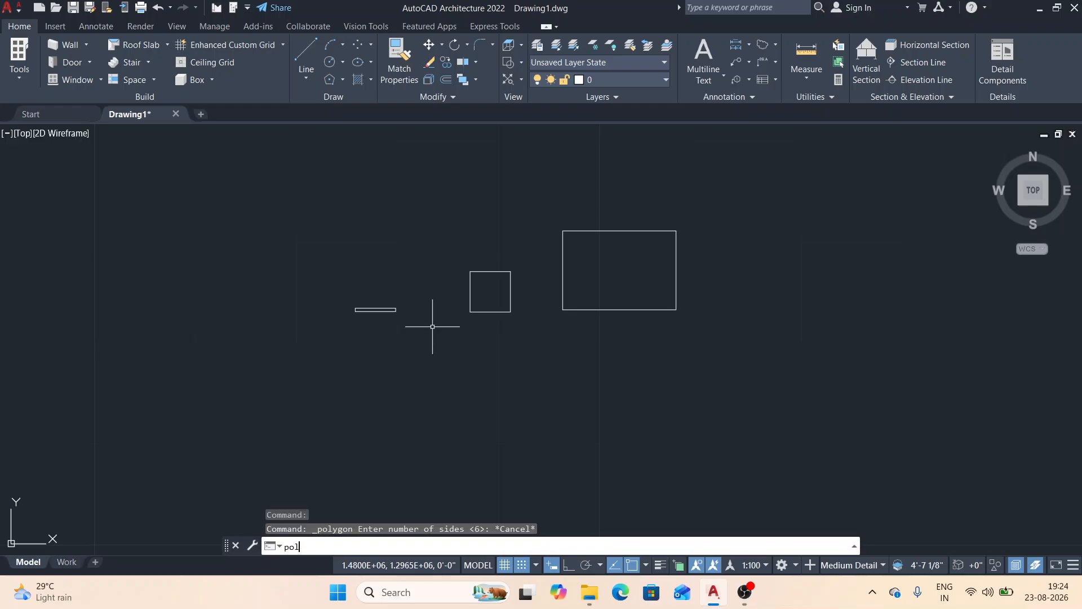
key("Return")
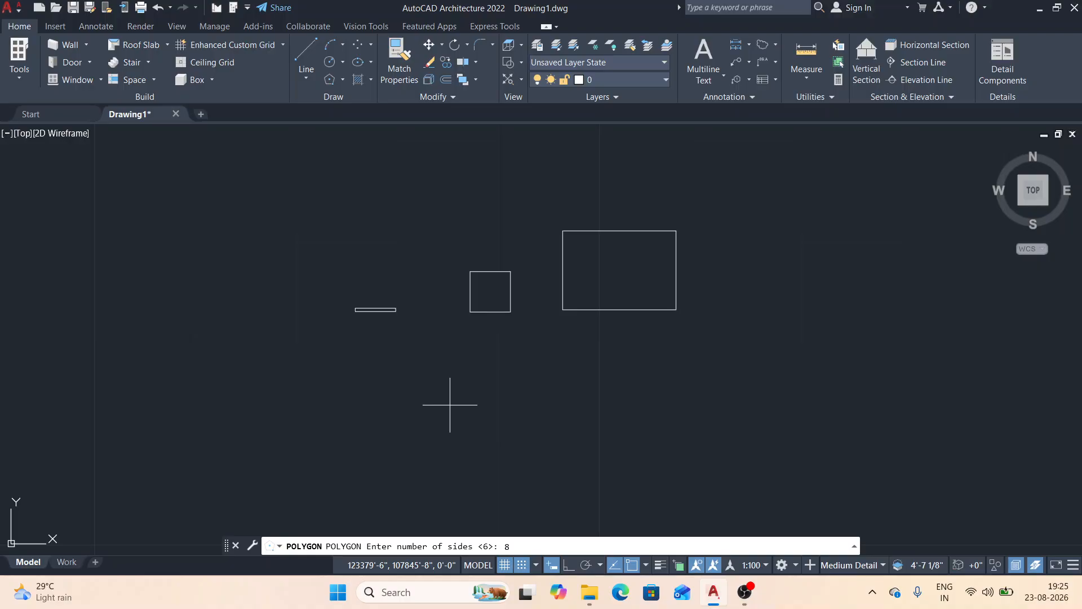
key("Return")
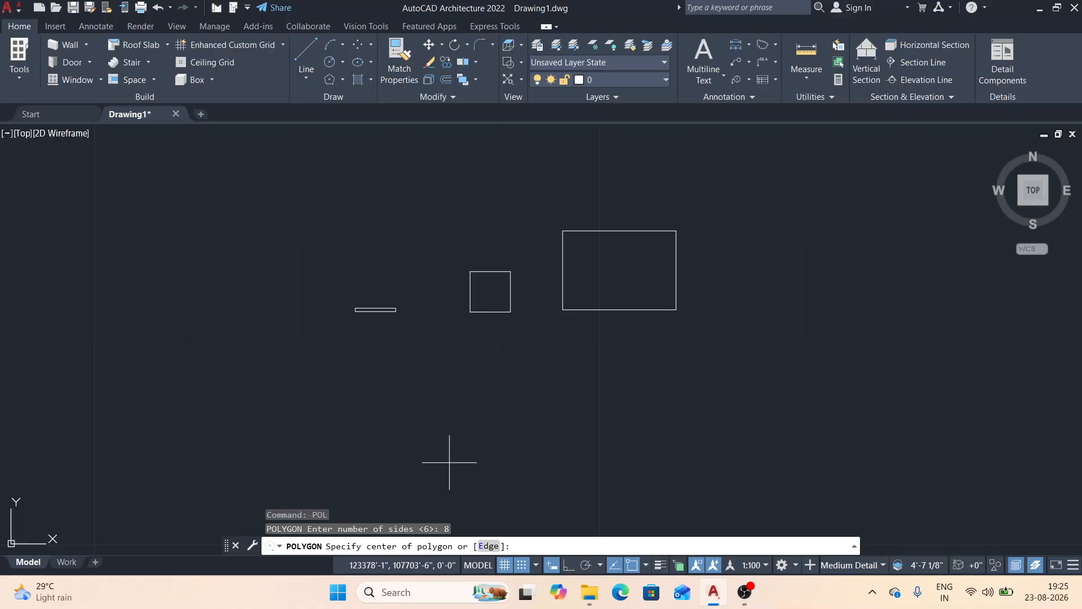
left_click(444, 382)
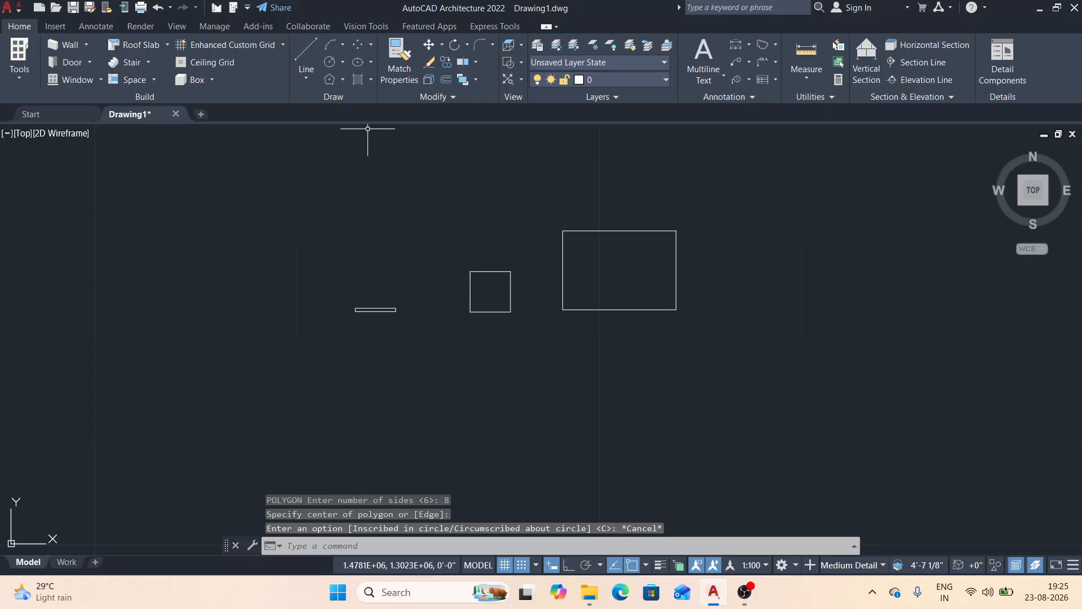
- Draw an 8-sided polygon by its edge, placing a horizontal bottom edge below the plain rectangle with Ortho on
left_click(330, 82)
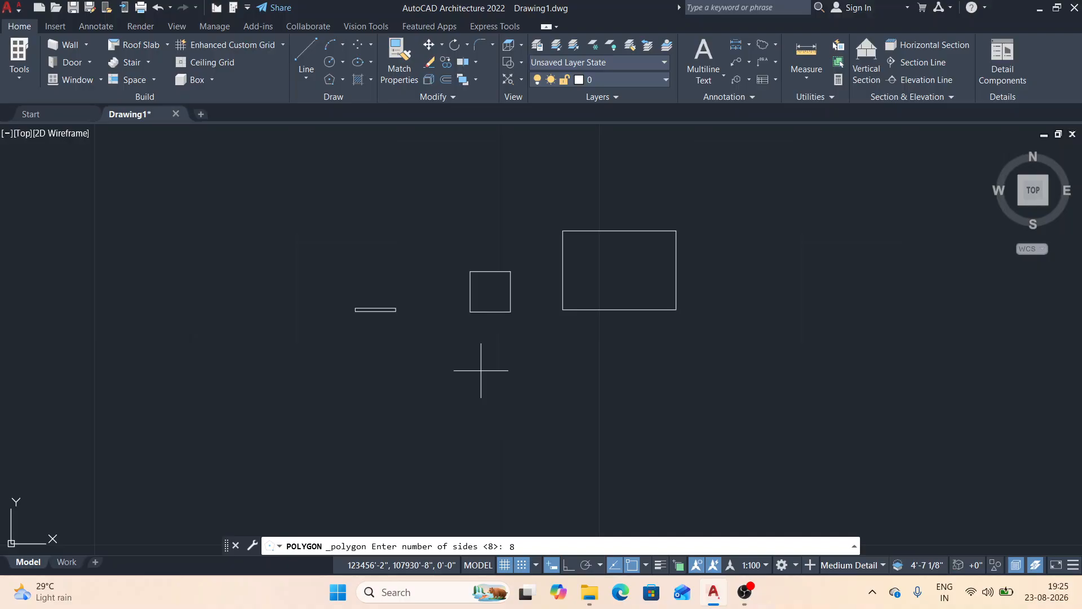
key("Return")
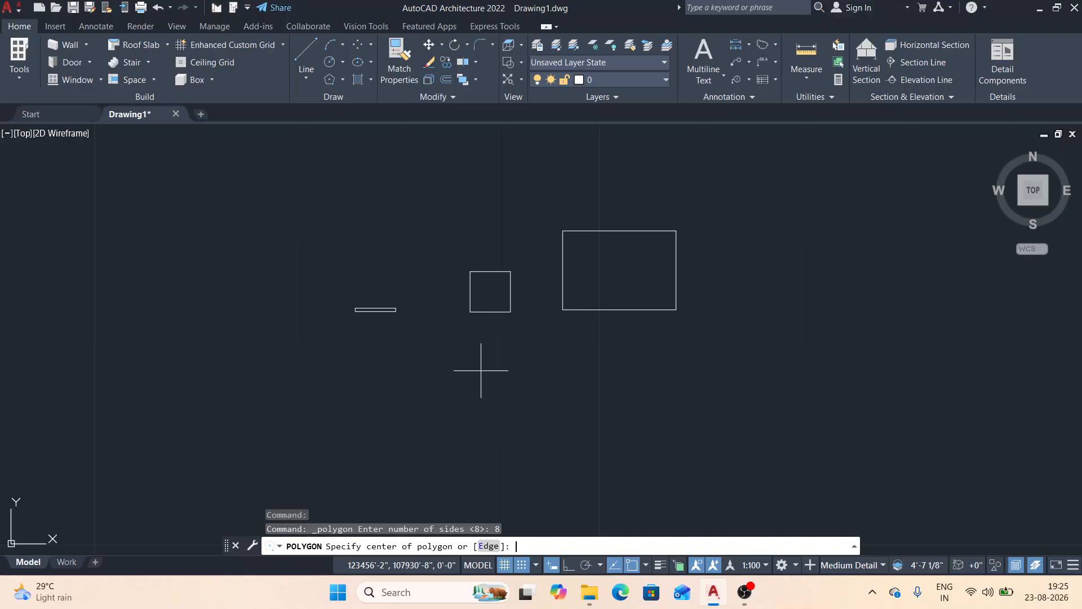
left_click(488, 545)
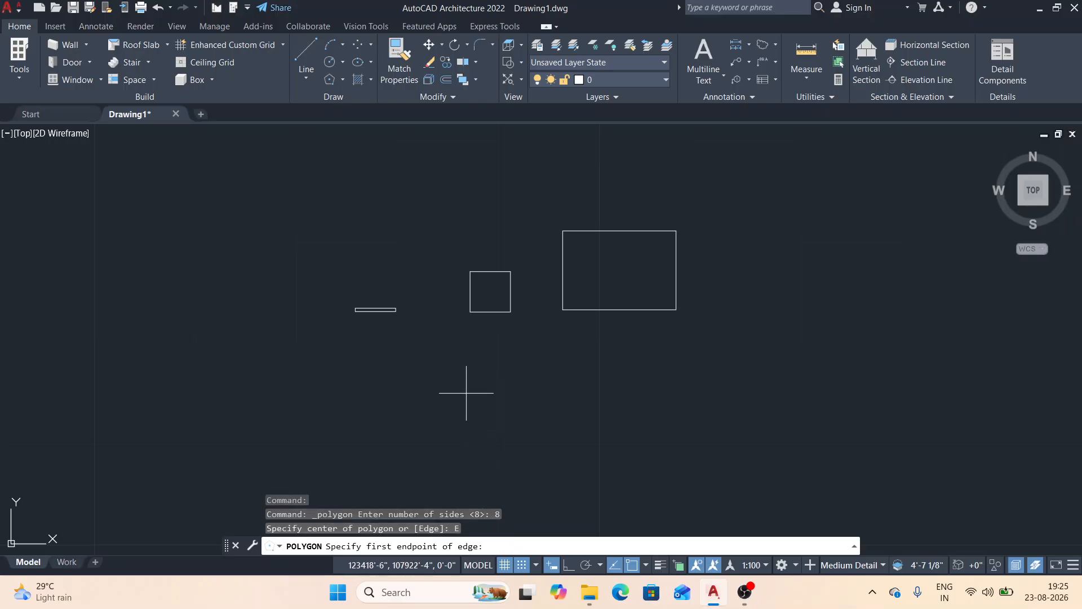
left_click(517, 380)
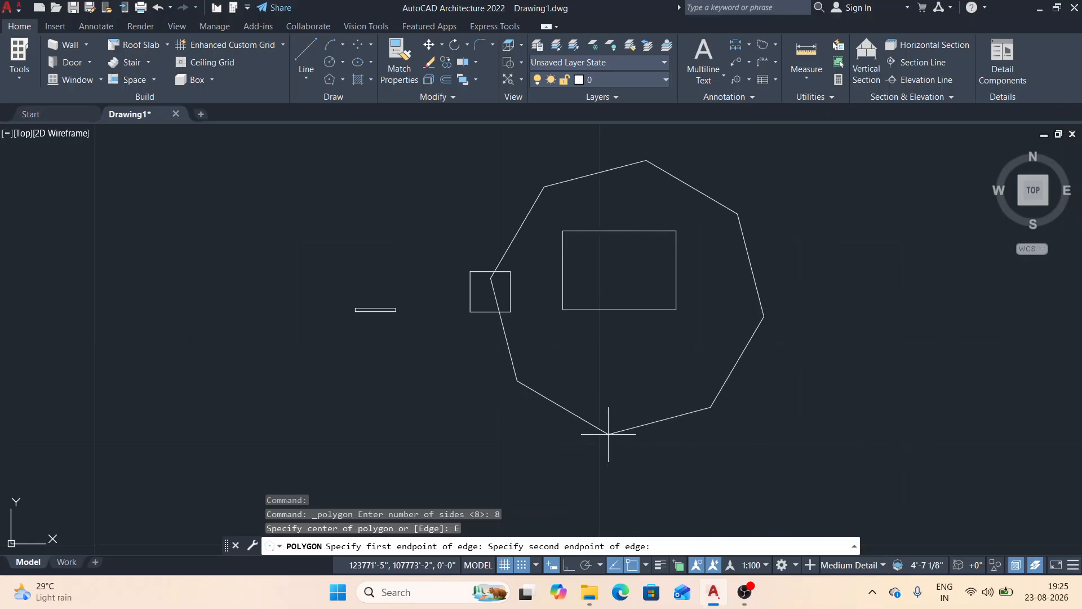
key("F8")
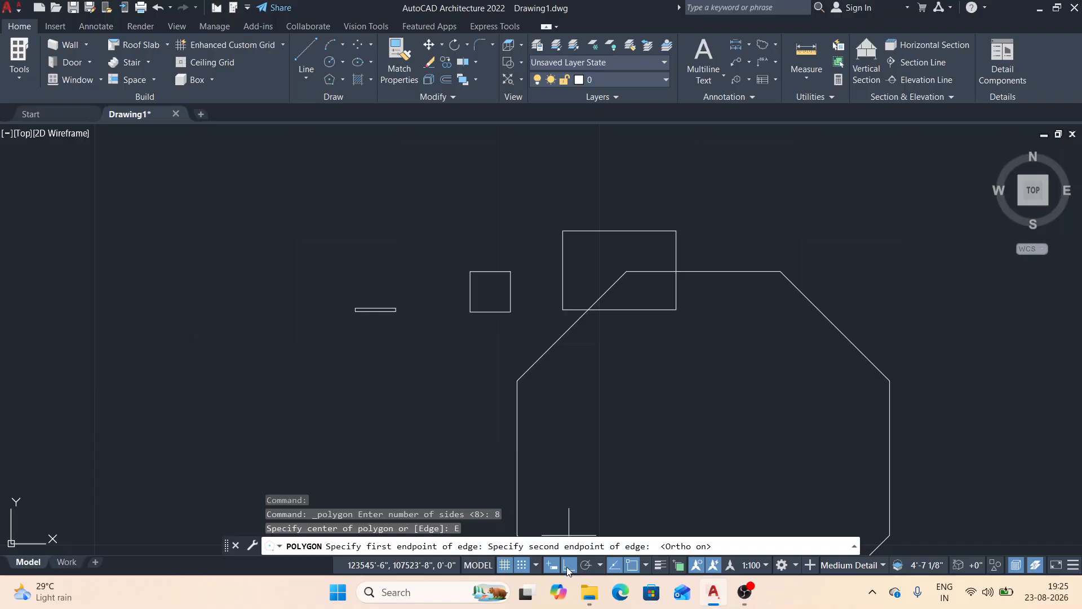
left_click(654, 416)
mouse_move(715, 338)
middle_mouse_down()
mouse_move(592, 461)
mouse_move(586, 453)
middle_mouse_up()
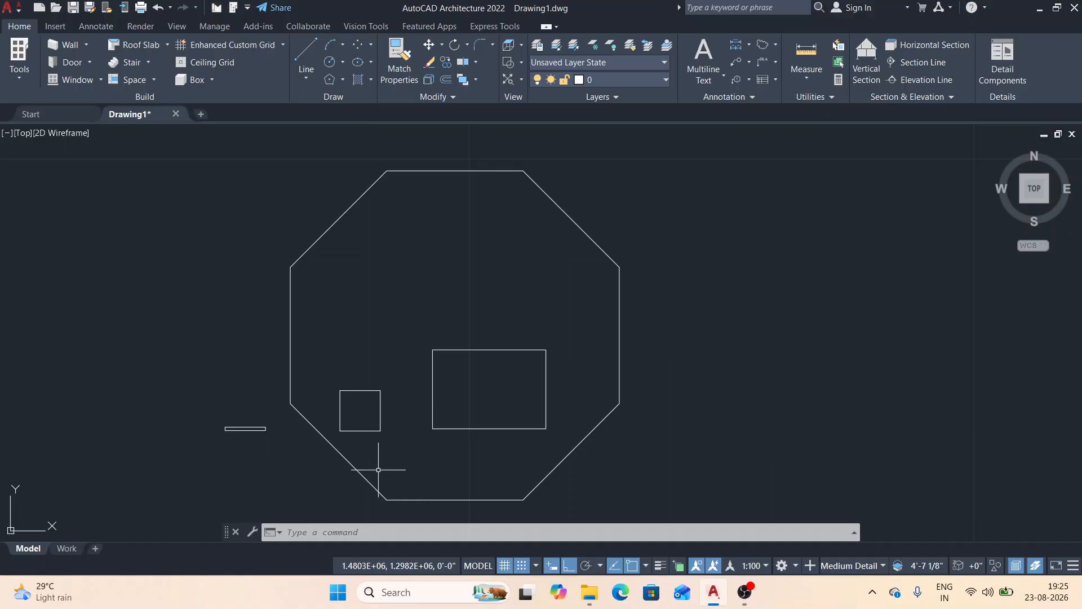
scroll(409, 262, "down", 2)
middle_click_drag(418, 291, 282, 322)
scroll(282, 323, "down", 2)
scroll(282, 296, "up", 2)
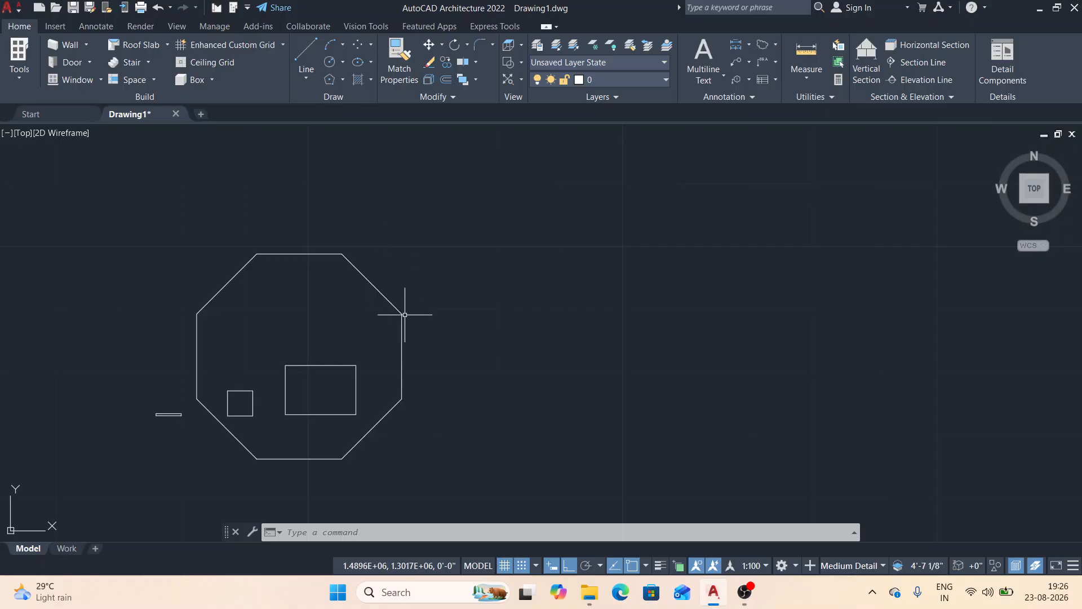
left_click(329, 79)
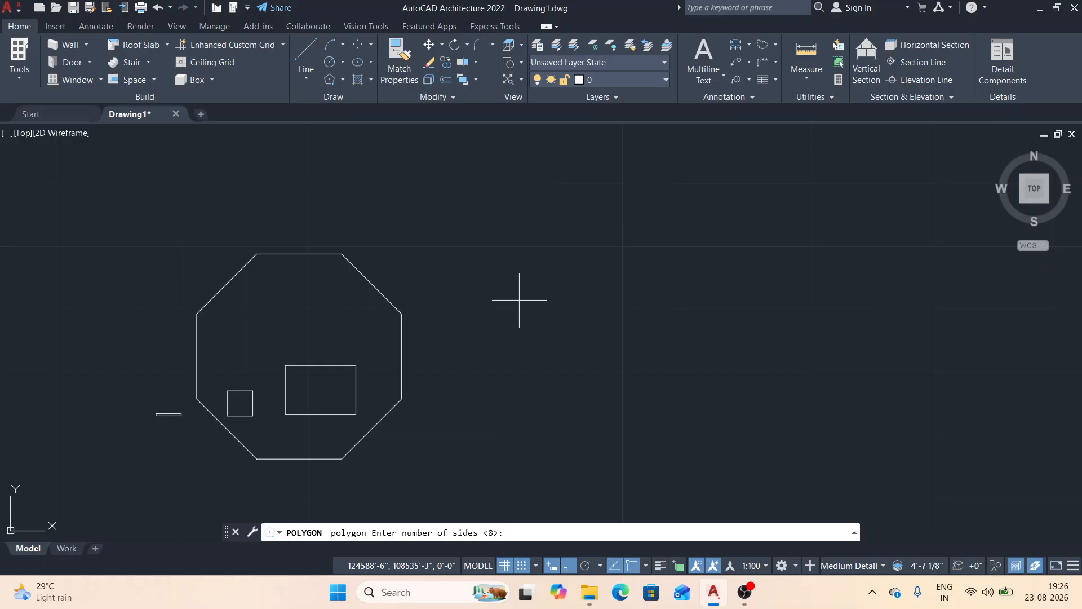
key("Return")
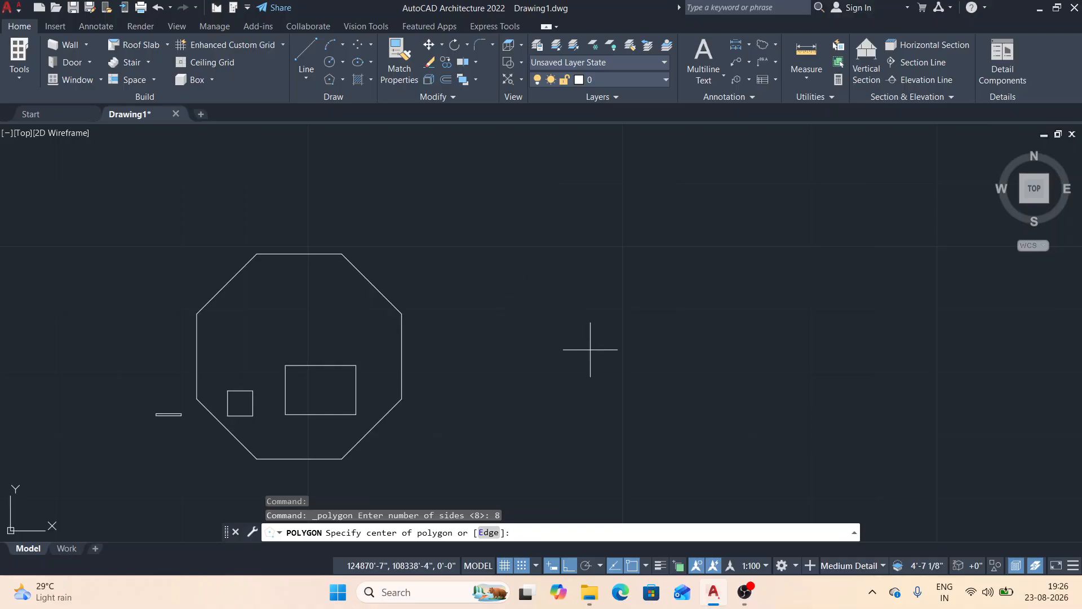
key("Escape")
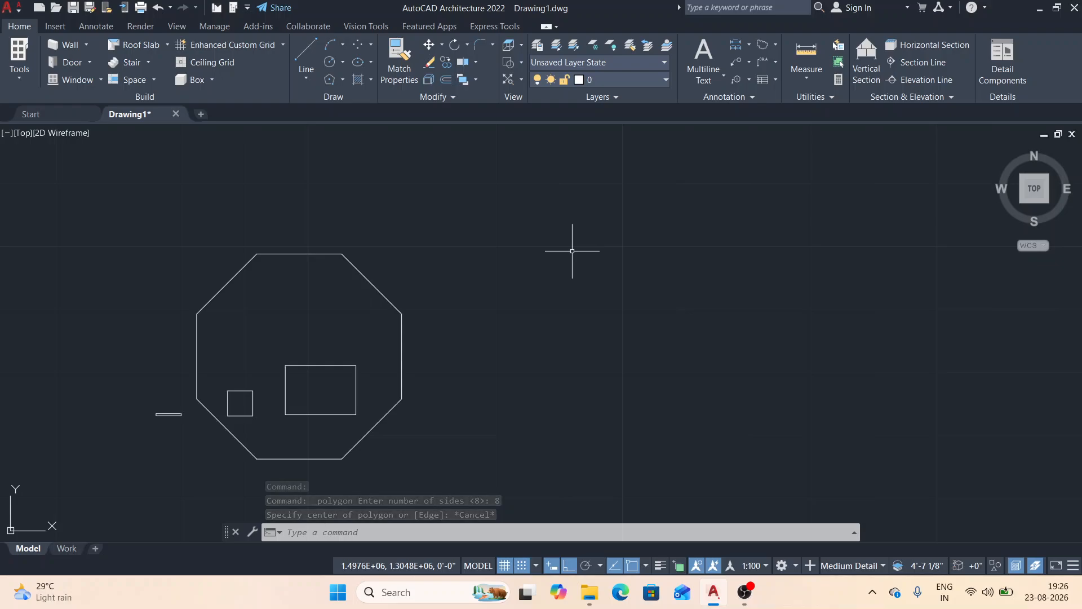
- Draw a circle with a 400' radius in the empty area to the upper right of the large octagon
key("Return")
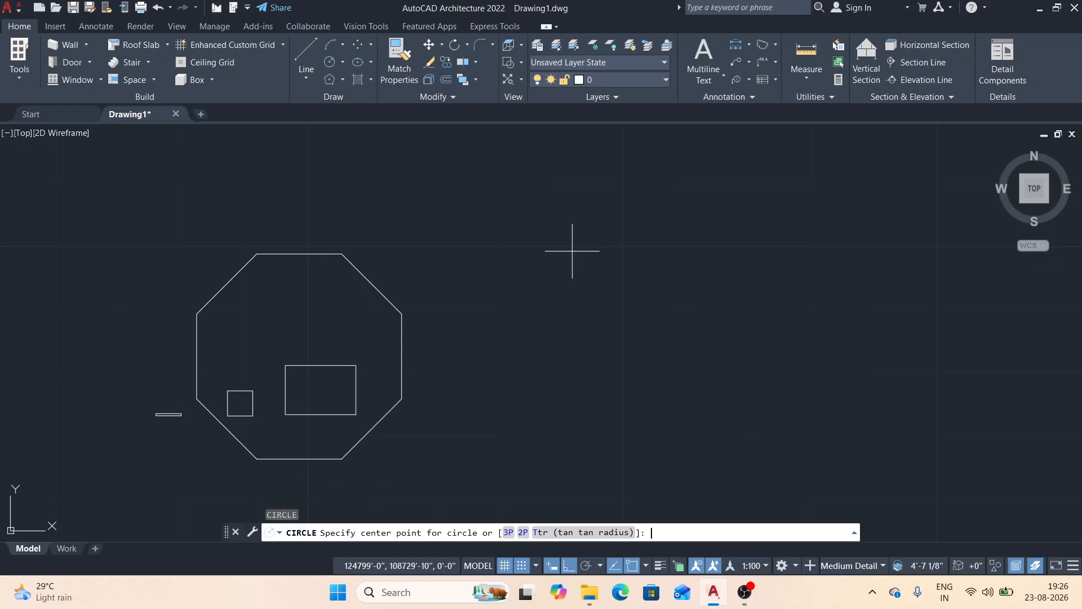
left_click(563, 256)
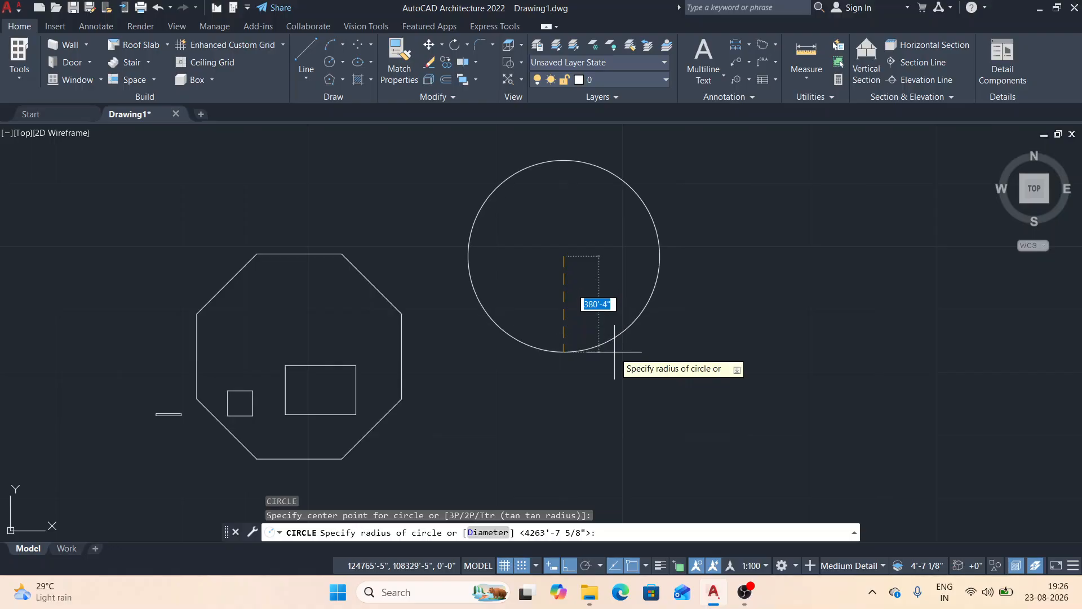
type("400")
key("Return")
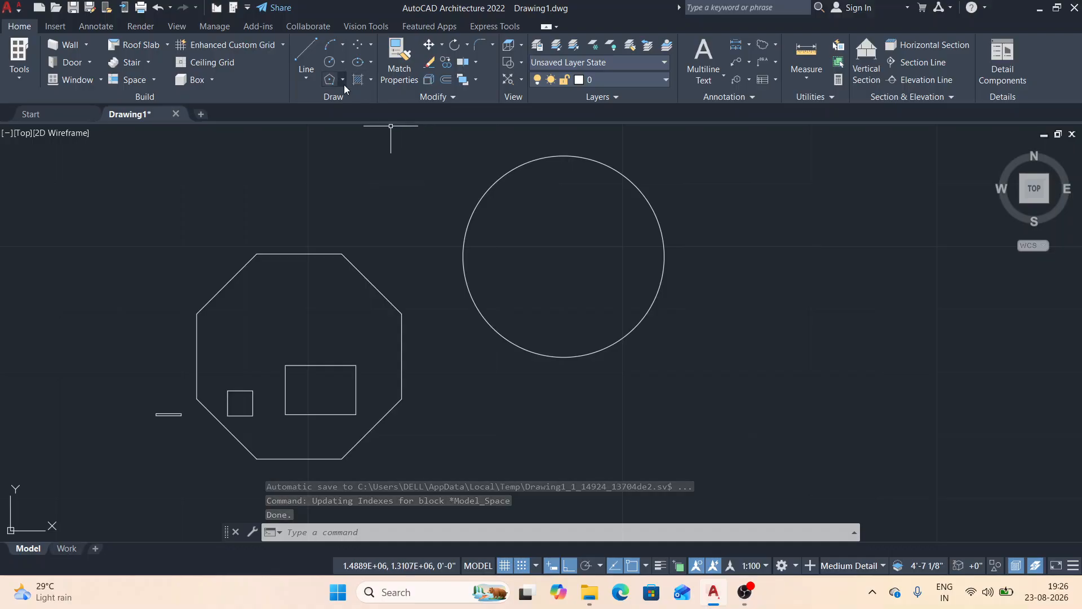
- Draw an 8-sided polygon from the circle's center, inscribed in circle, with a radius of 400'
left_click(330, 80)
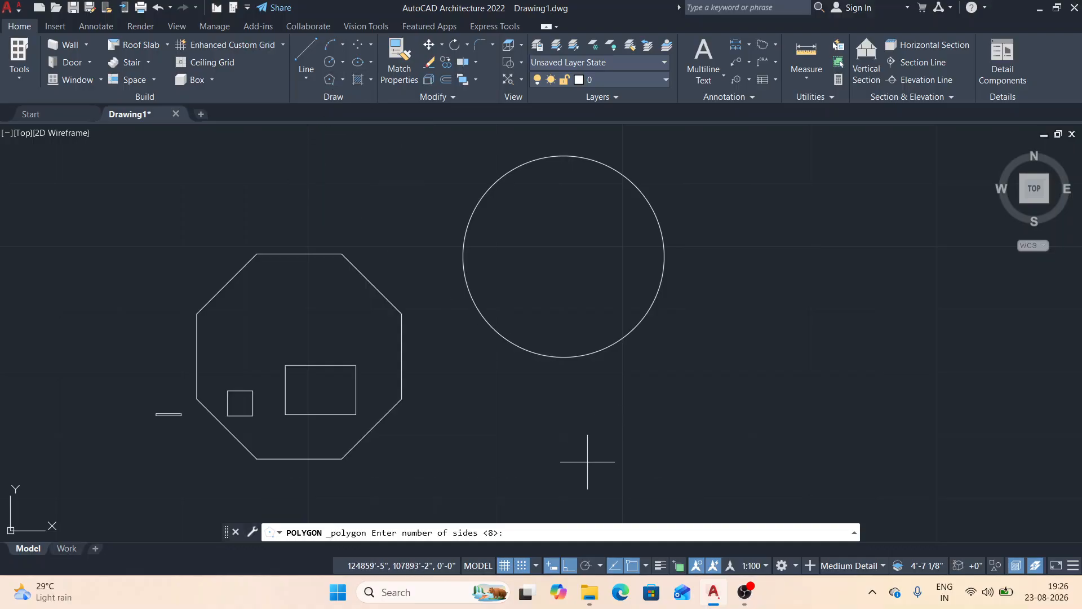
key("Return")
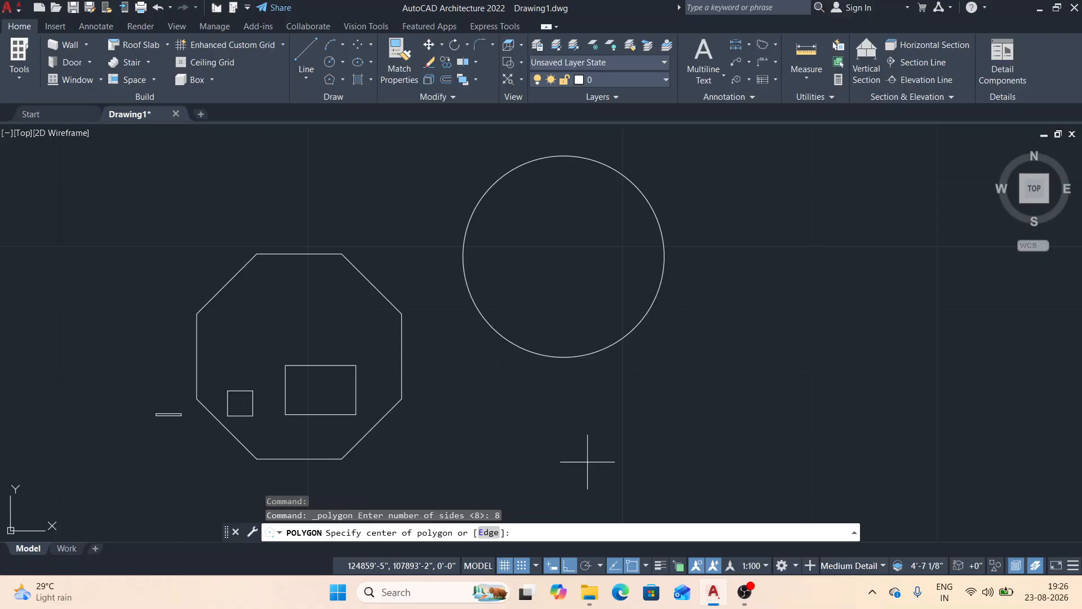
left_click(563, 256)
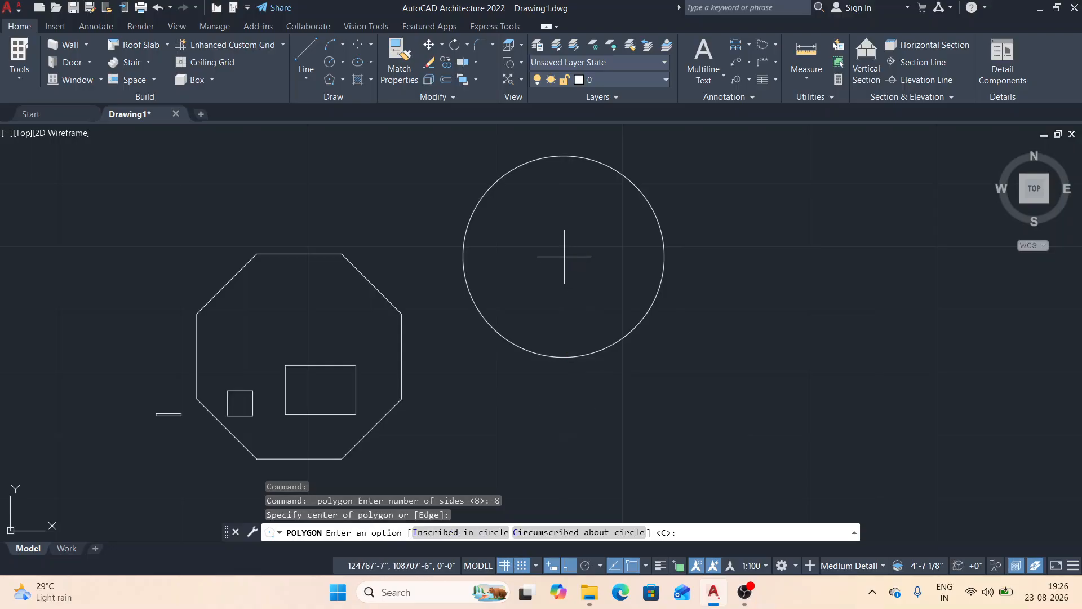
left_click(455, 533)
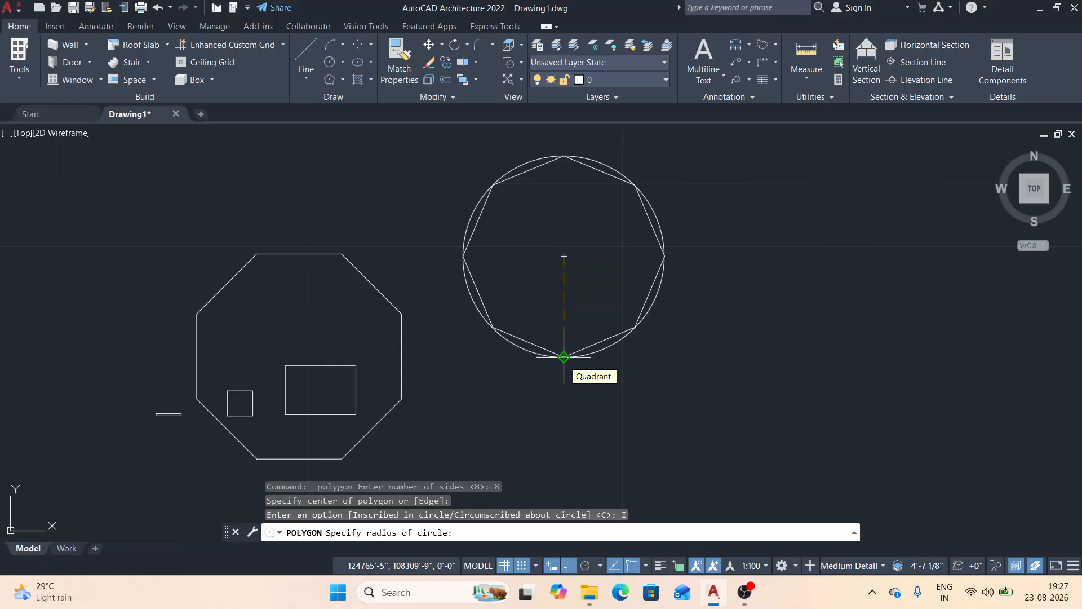
key("Return")
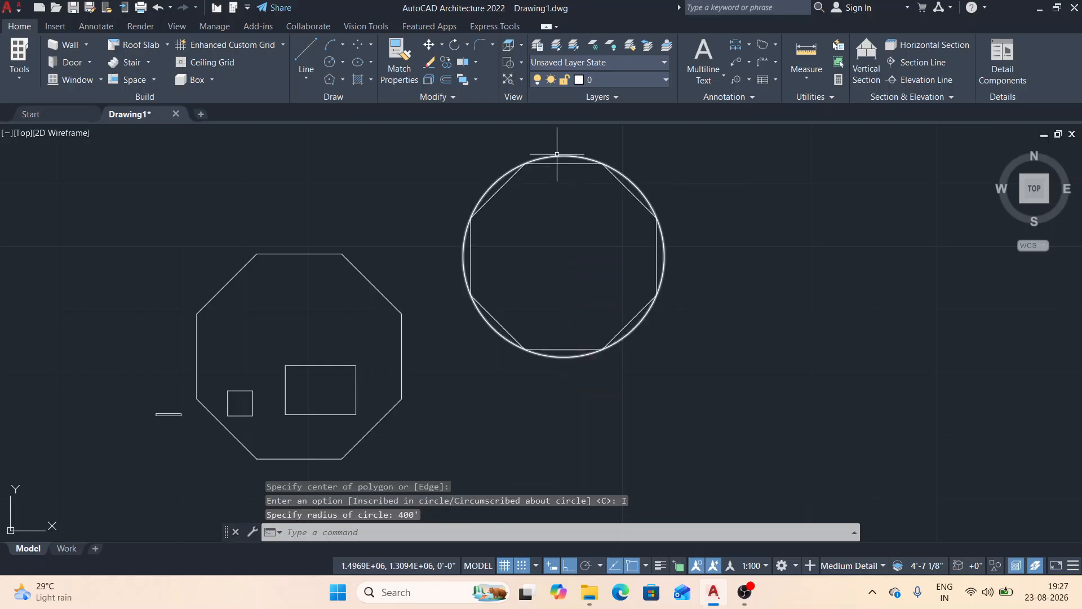
- Copy the circle horizontally from its right quadrant to the empty area right of the inscribed octagon
mouse_move(562, 164)
middle_mouse_down()
mouse_move(456, 257)
mouse_move(464, 230)
middle_mouse_up()
scroll(469, 271, "up", 2)
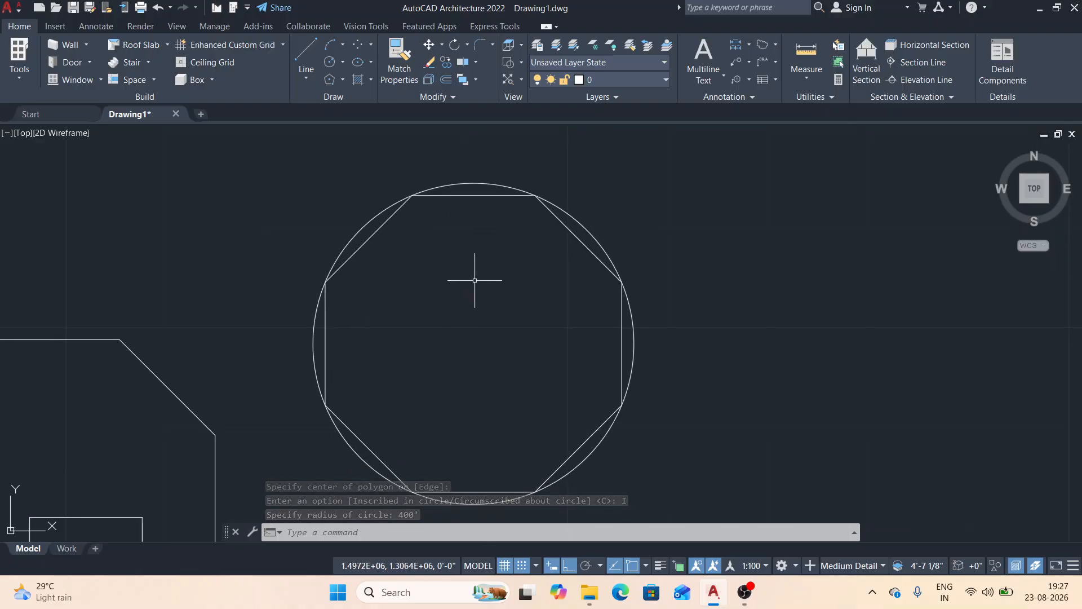
scroll(480, 290, "down", 2)
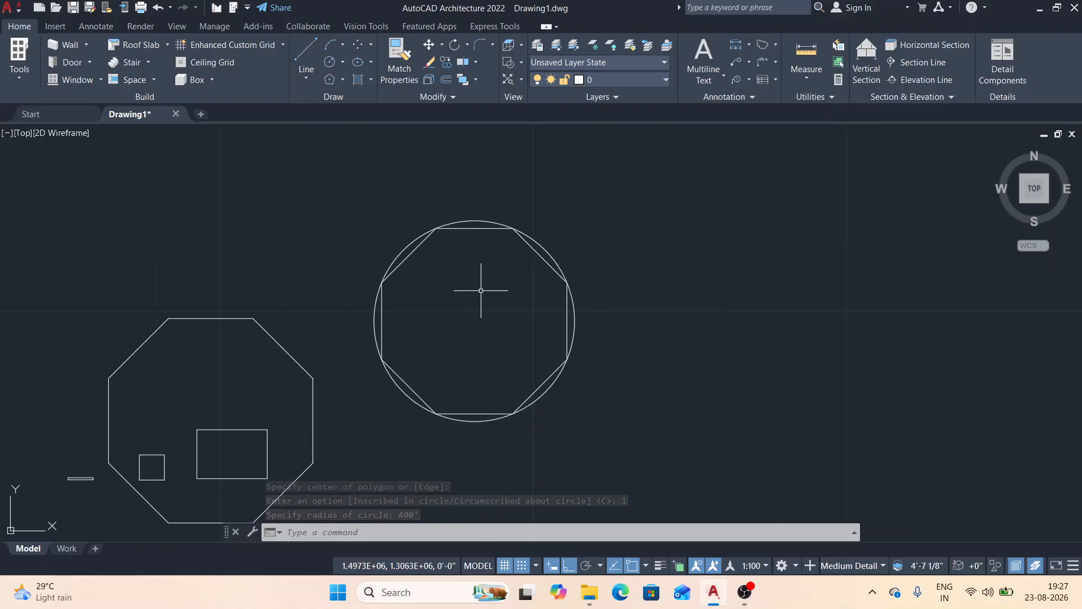
left_click(549, 251)
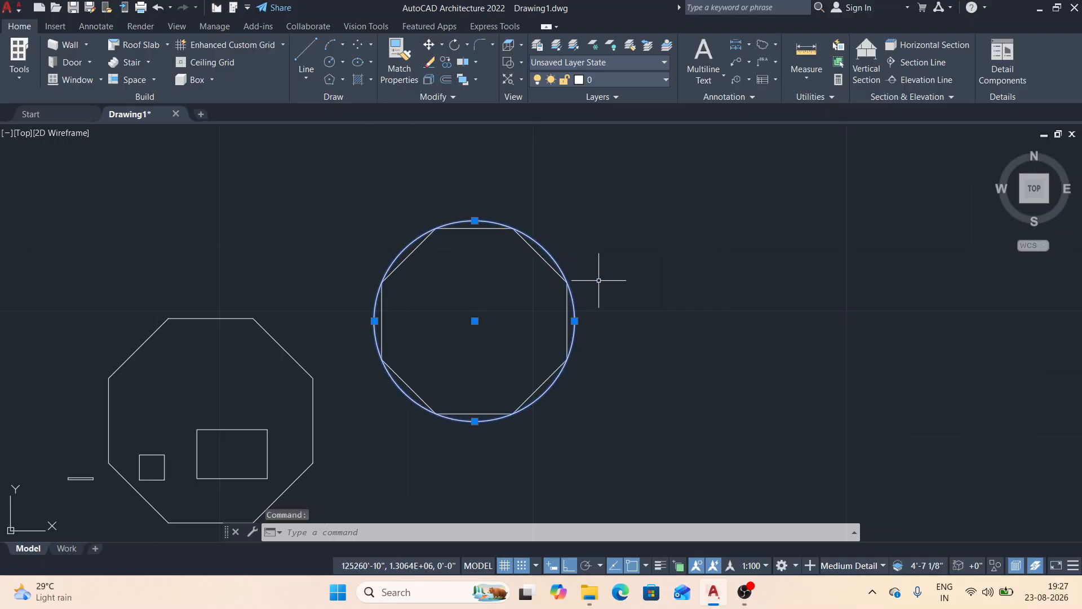
type("co")
key("Return")
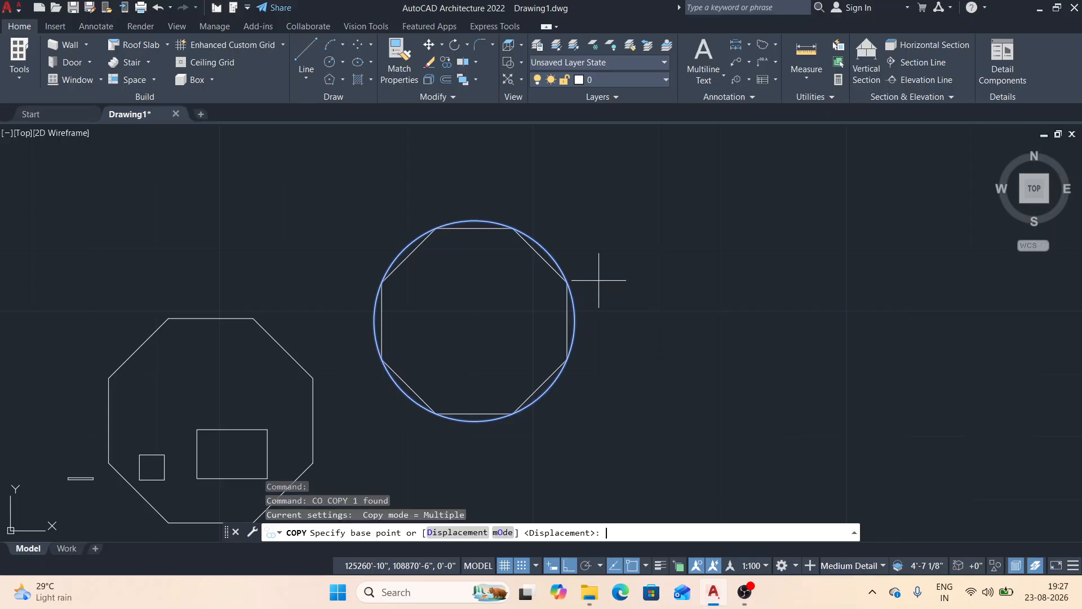
left_click(574, 321)
left_click(893, 321)
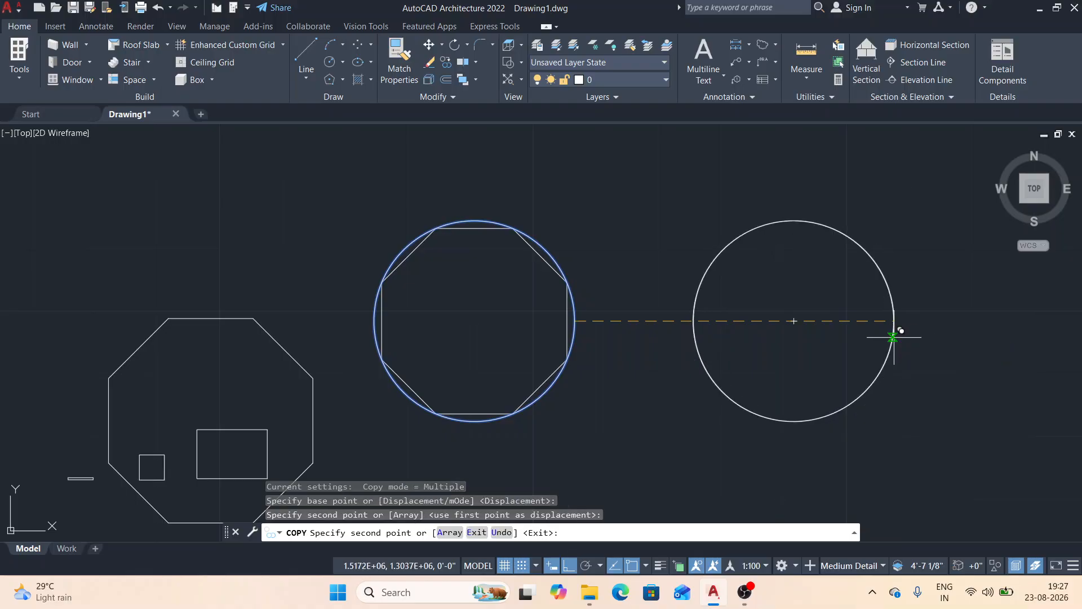
middle_click_drag(909, 355, 689, 369)
key("Escape")
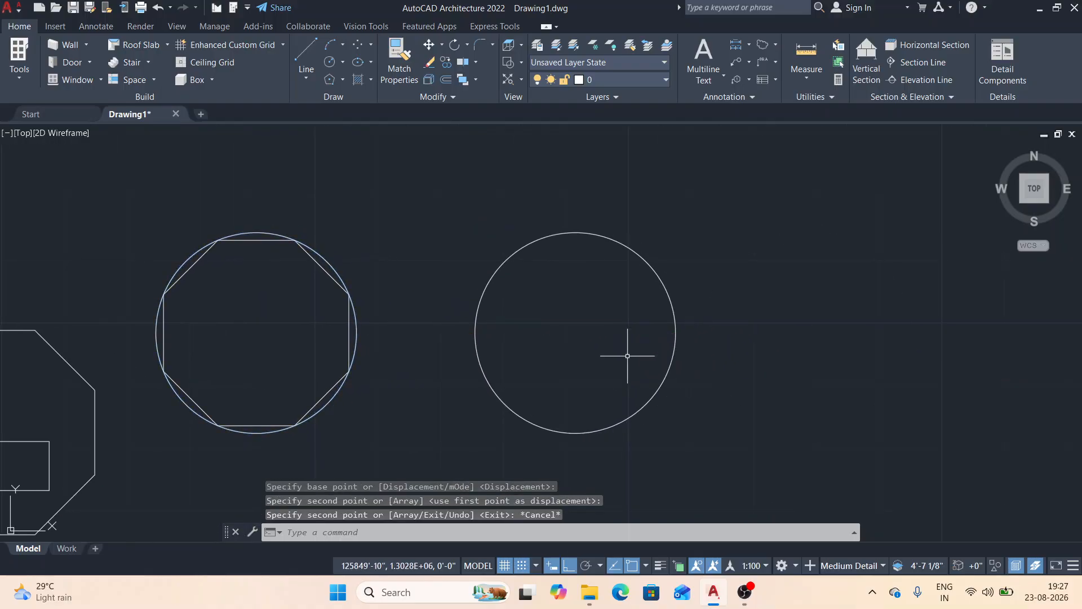
- Draw an 8-sided polygon from the copied circle's center, circumscribed about circle, with a radius of 400'
left_click(331, 82)
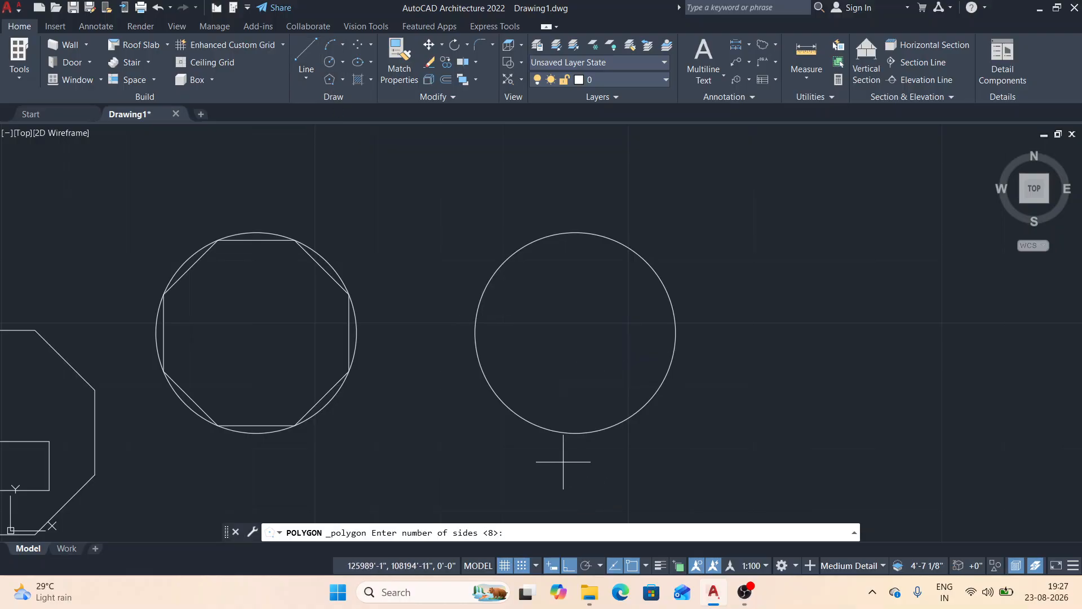
key("Return")
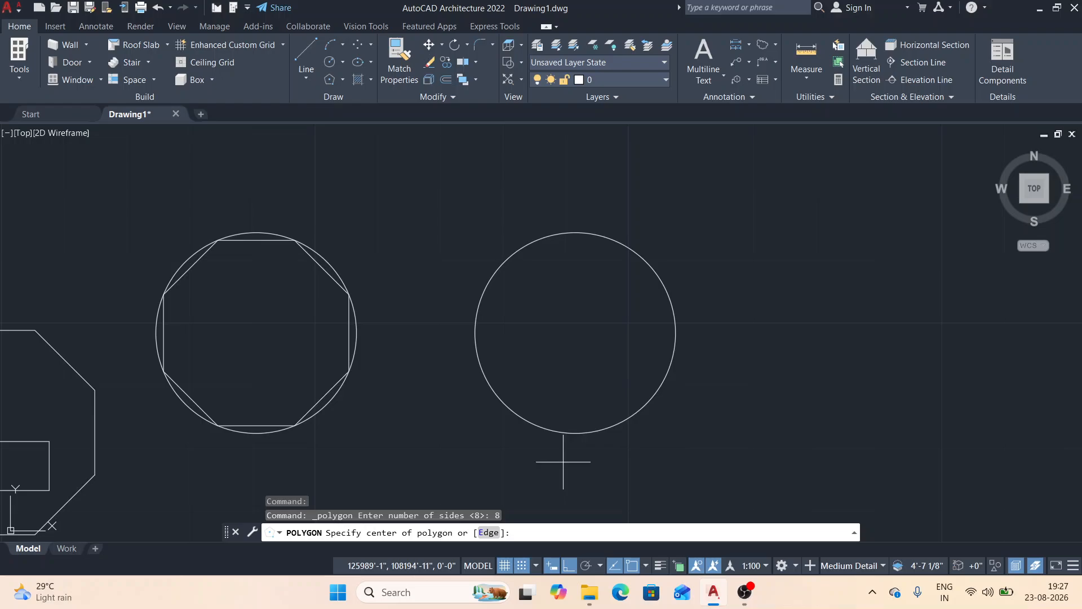
left_click(577, 334)
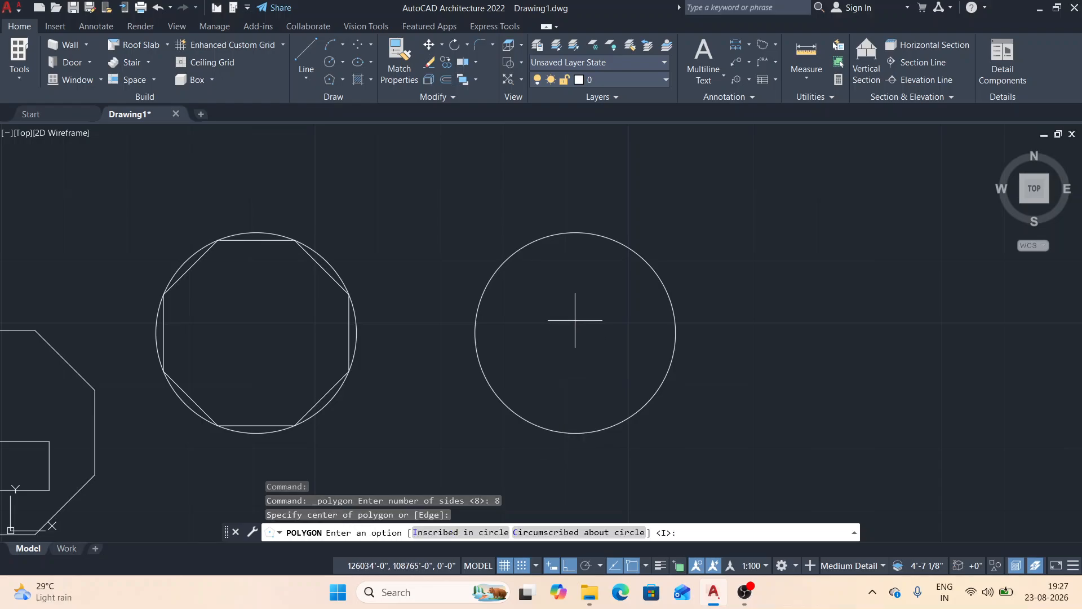
left_click(576, 532)
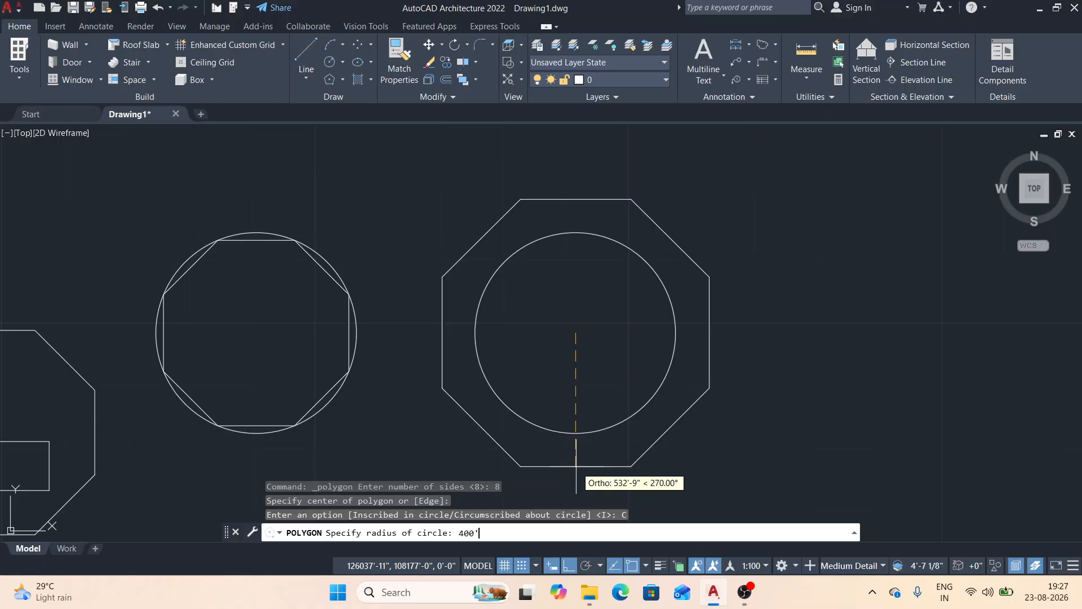
key("Return")
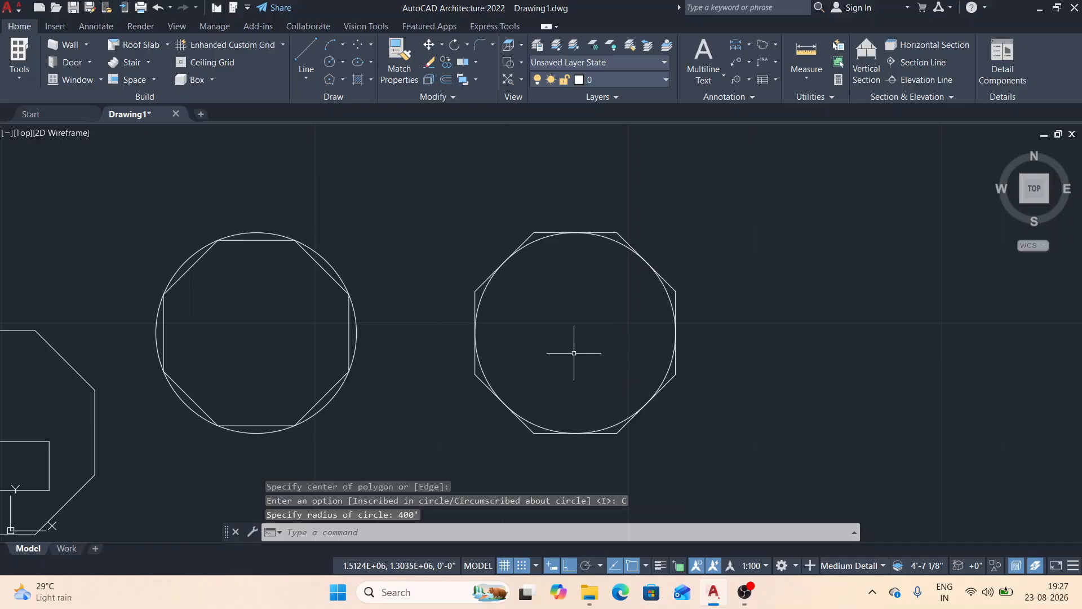
- Examine where the circumscribed octagon touches its circle and compare it with the inscribed octagon
scroll(579, 237, "up", 4)
middle_click_drag(580, 236, 494, 328)
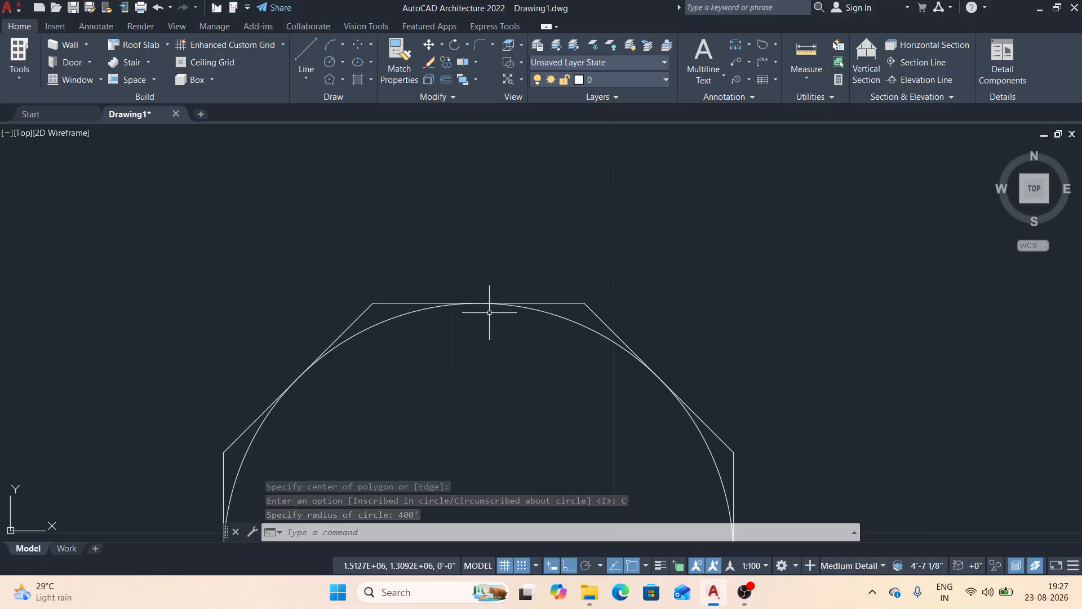
scroll(501, 383, "down", 3)
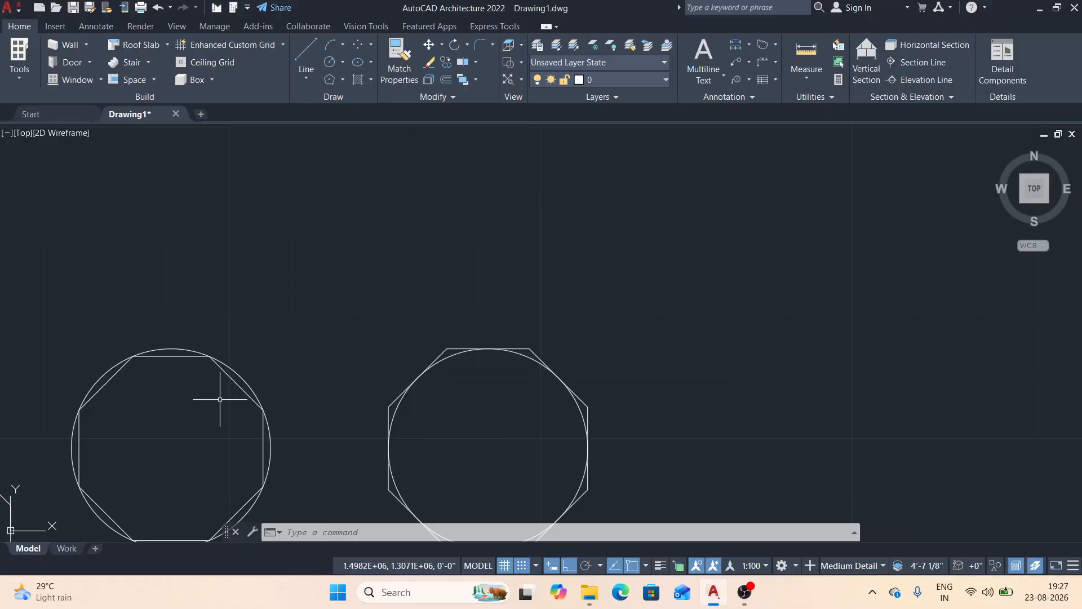
middle_click_drag(187, 385, 221, 327)
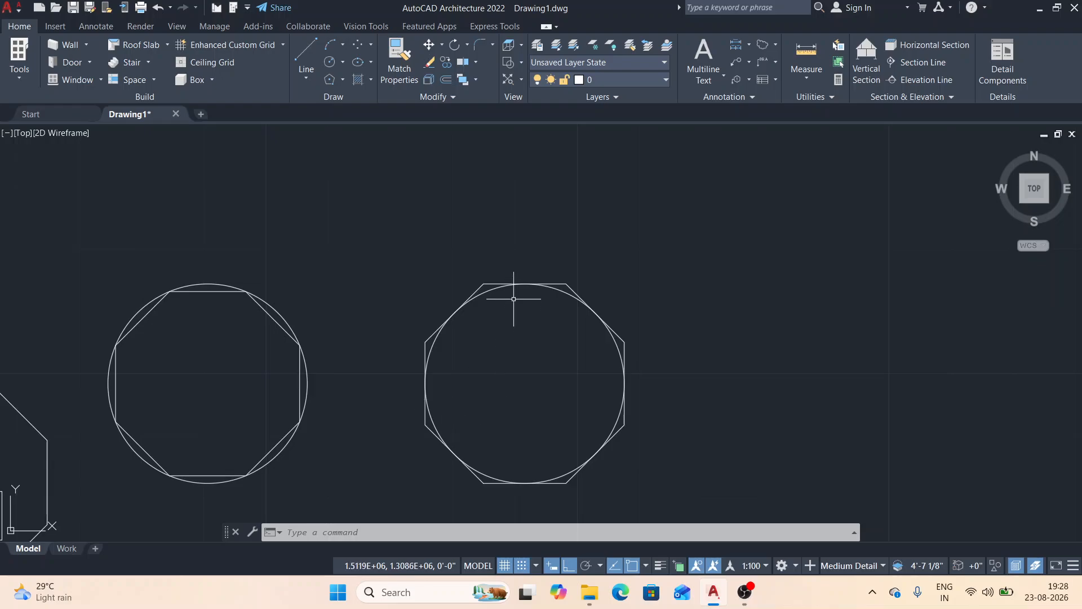
scroll(513, 285, "up", 2)
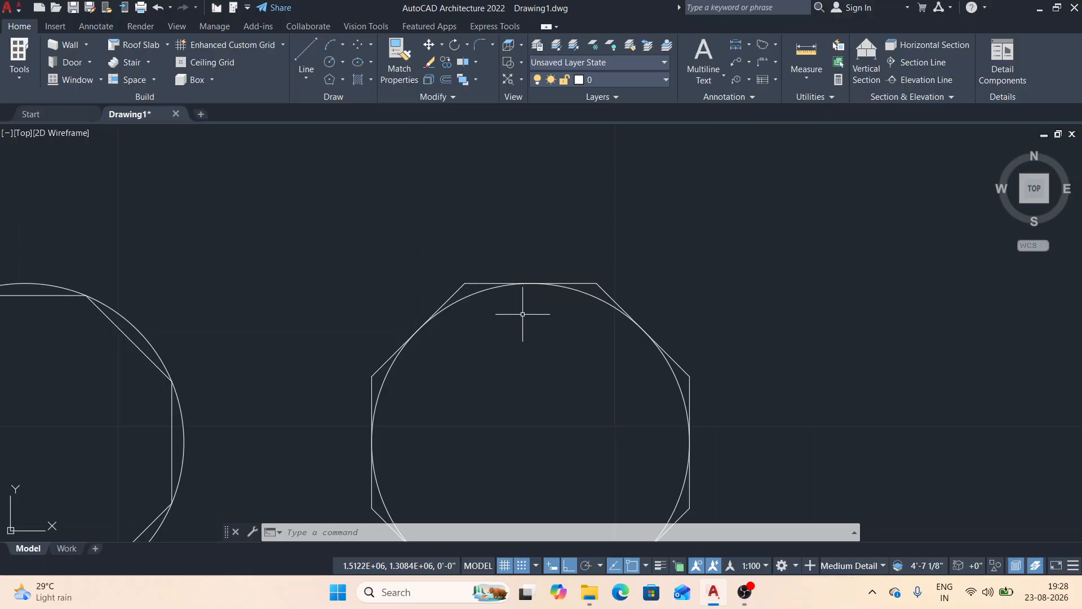
middle_click_drag(527, 370, 509, 304)
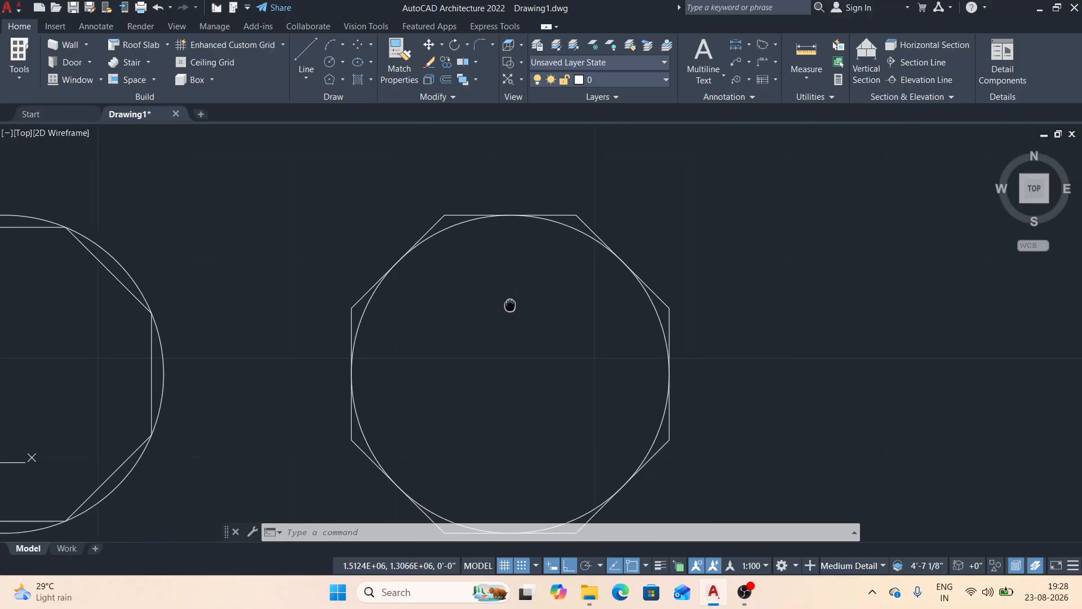
left_click(315, 167)
scroll(730, 485, "down", 2)
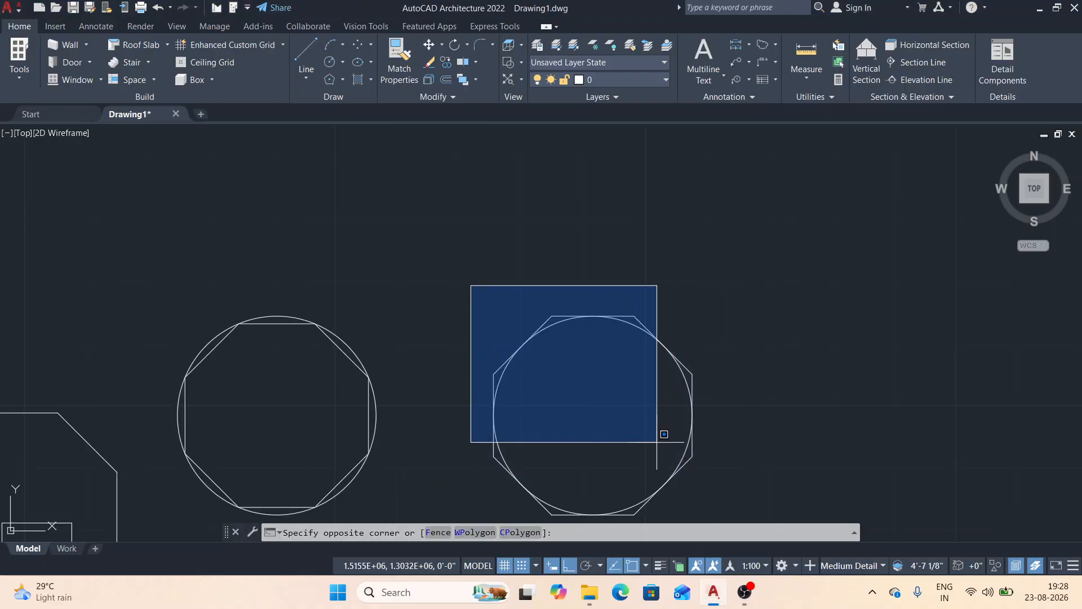
middle_click_drag(744, 502, 671, 472)
left_click(671, 473)
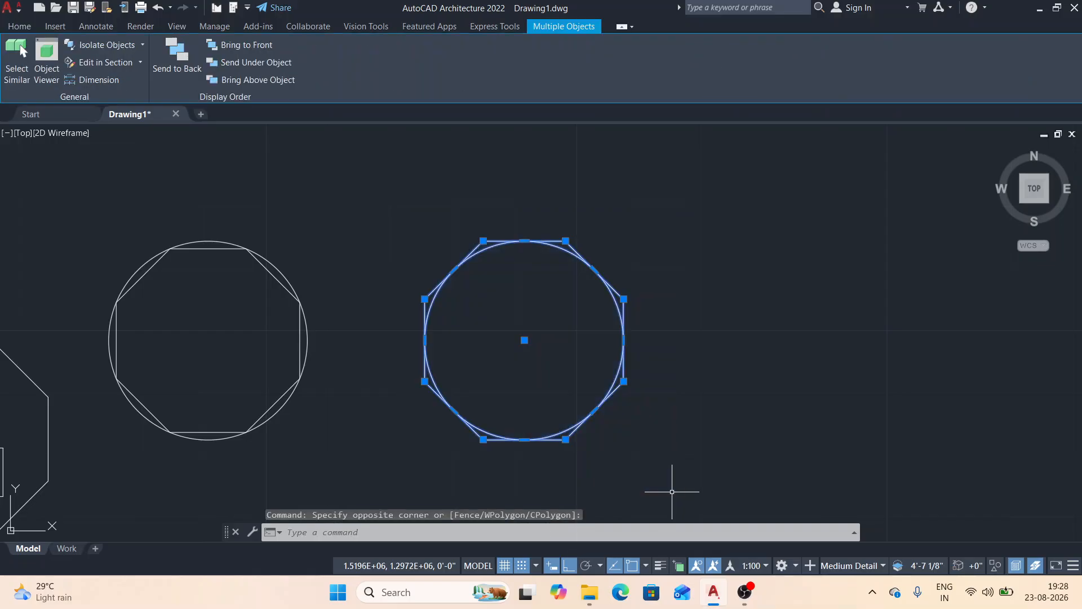
key("Escape")
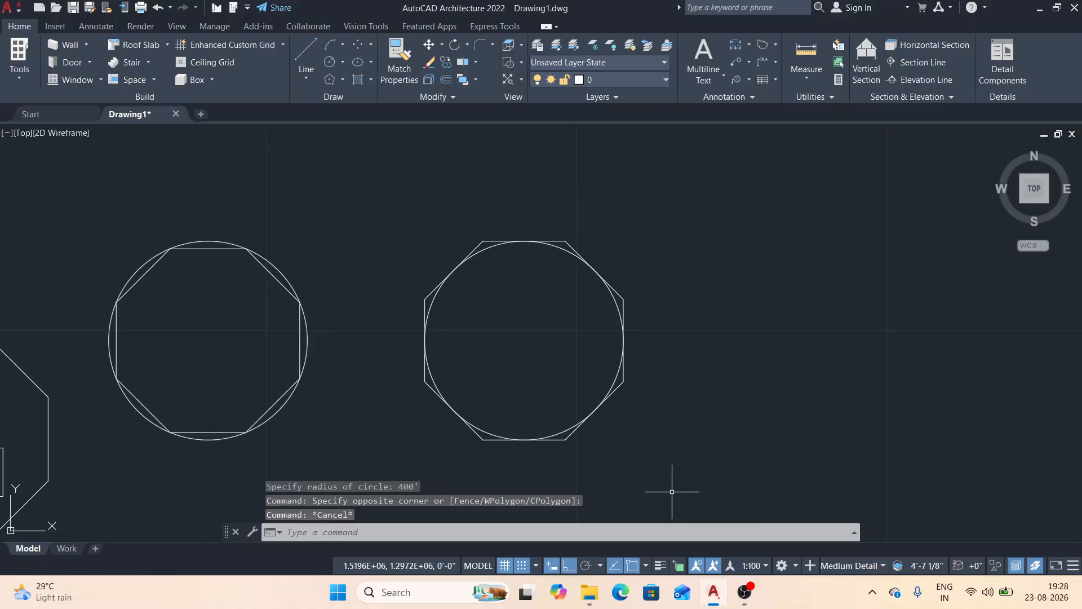
- Draw a 100' by 100' rectangle in the empty area above the existing octagons
scroll(672, 491, "down", 2)
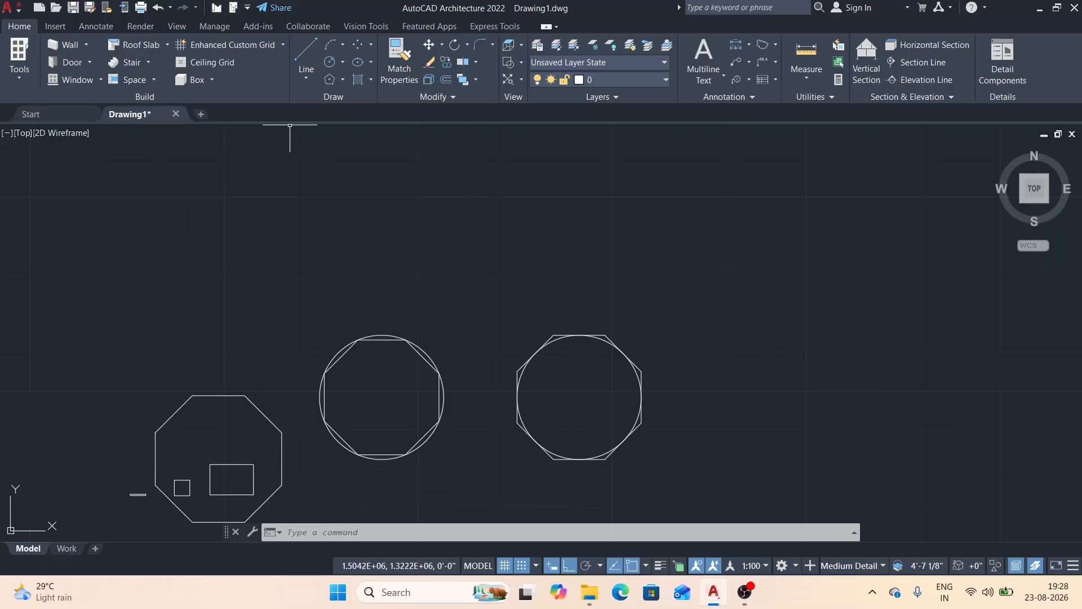
left_click(343, 80)
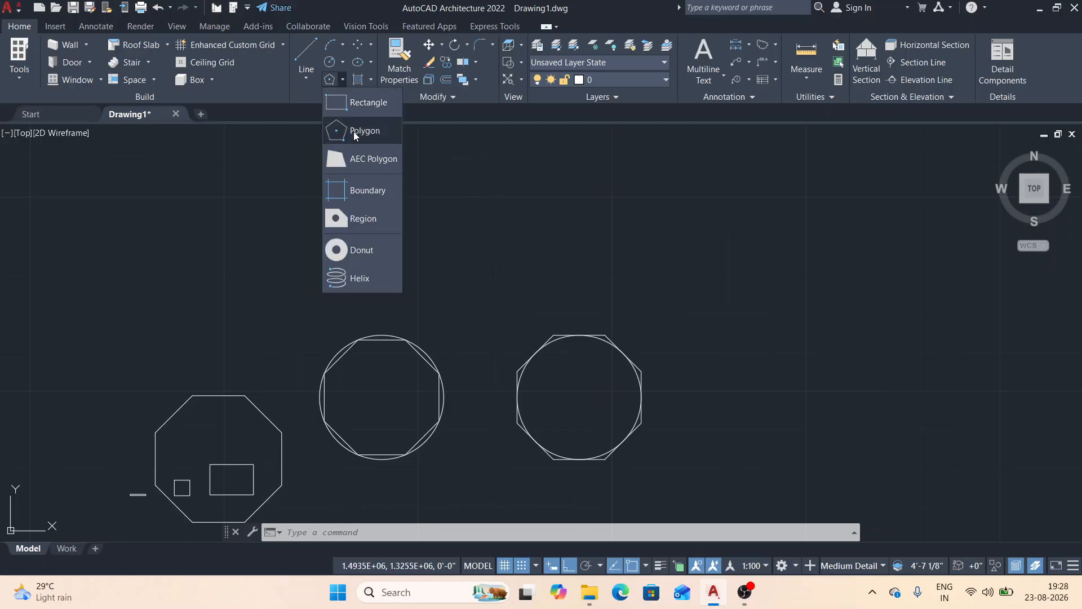
left_click(357, 108)
scroll(210, 291, "up", 4)
middle_click_drag(268, 250, 571, 351)
scroll(570, 344, "down", 2)
left_click(317, 225)
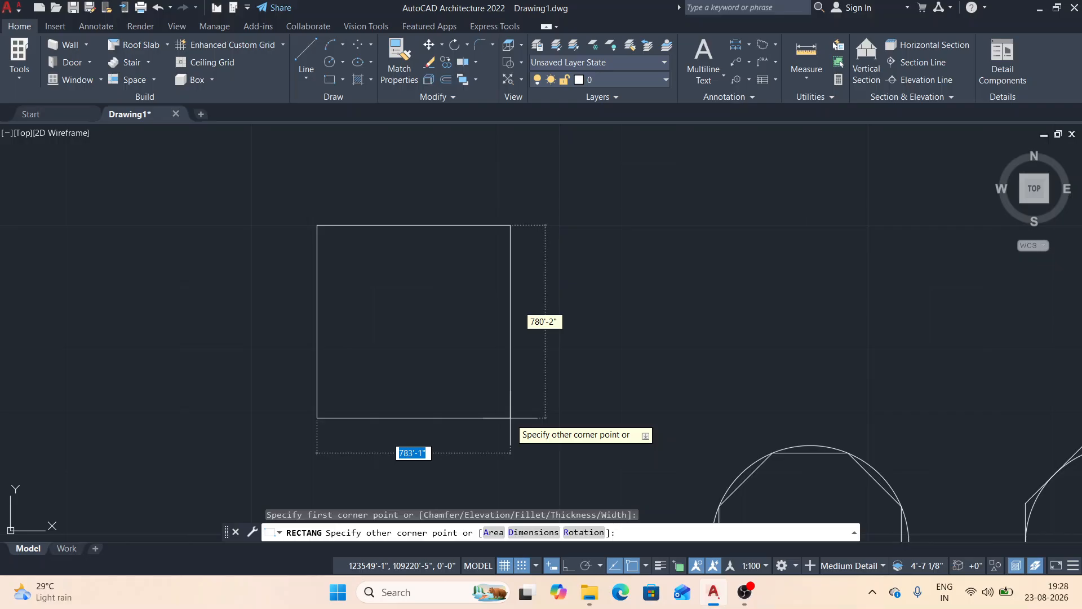
type("100")
key("Tab")
type("1")
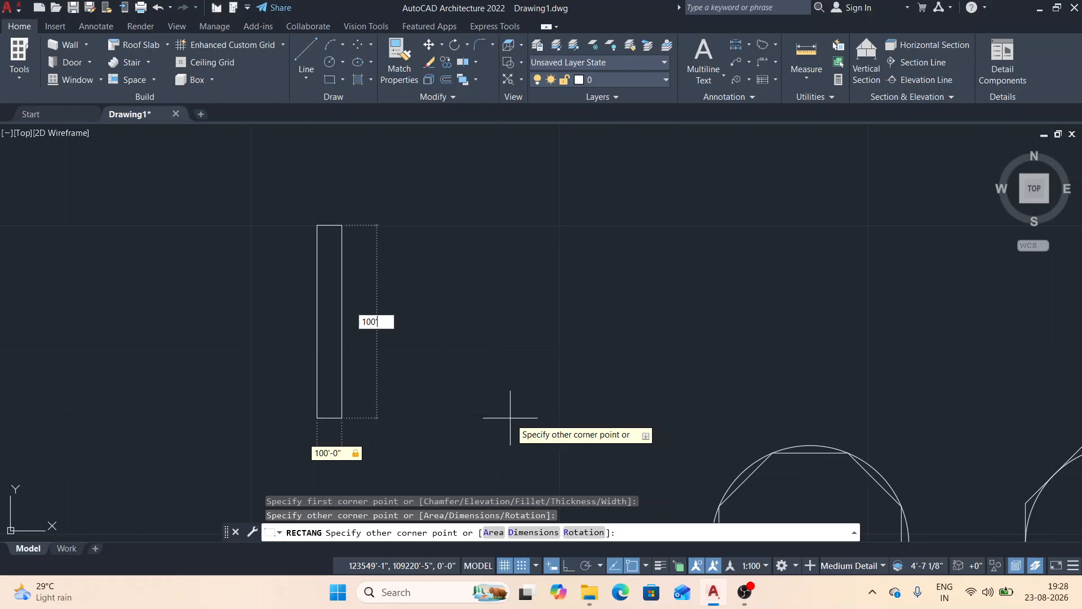
type("00'")
key("Return")
- Measure the new square's area by picking its four corners in order and totalling them, then end the measurement
scroll(323, 227, "up", 10)
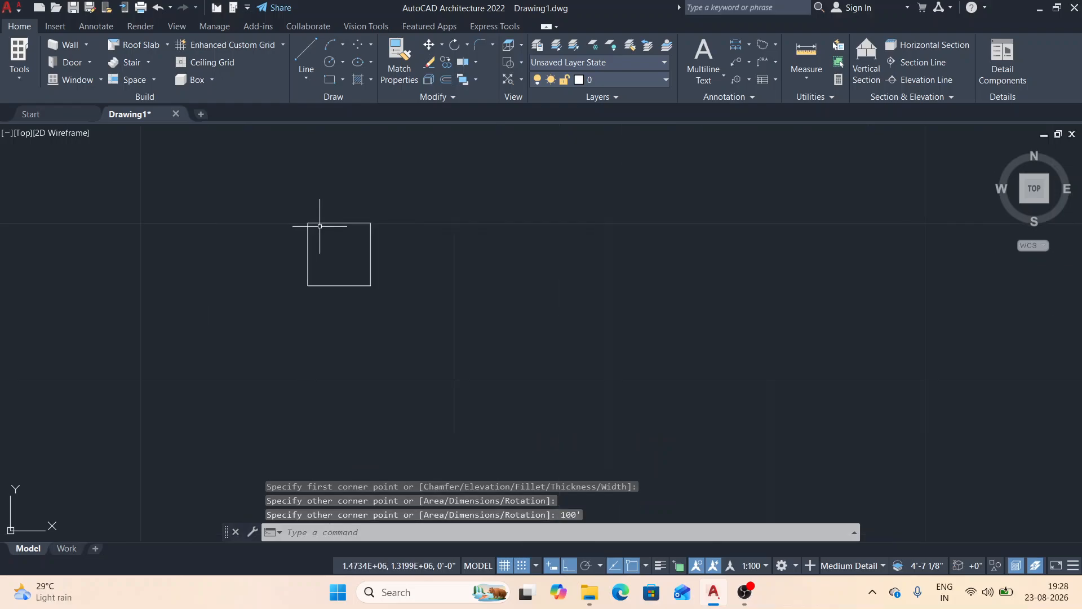
left_click(798, 81)
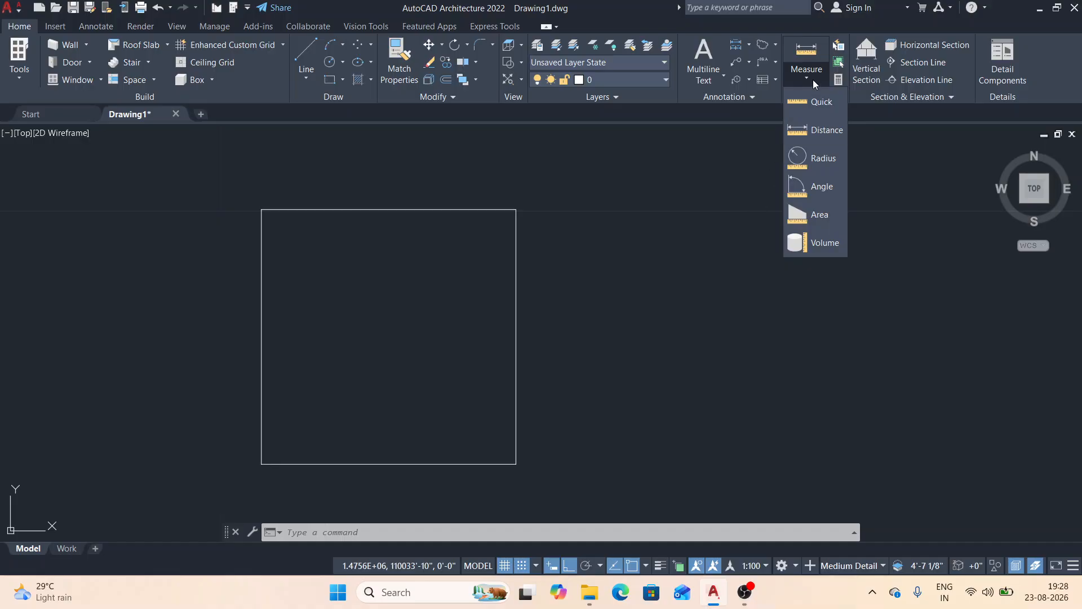
left_click(829, 218)
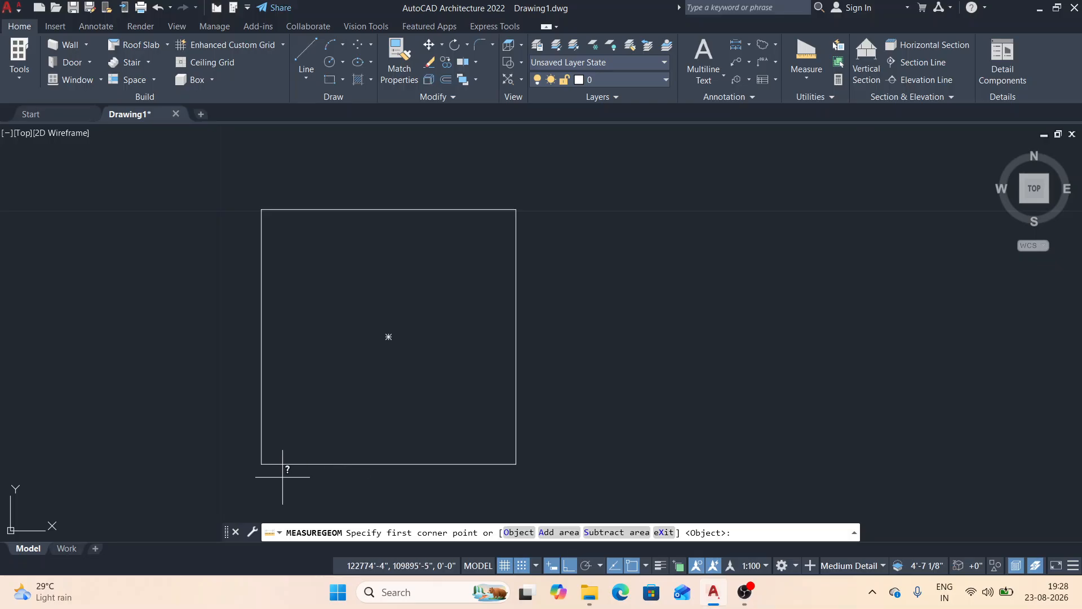
left_click(261, 463)
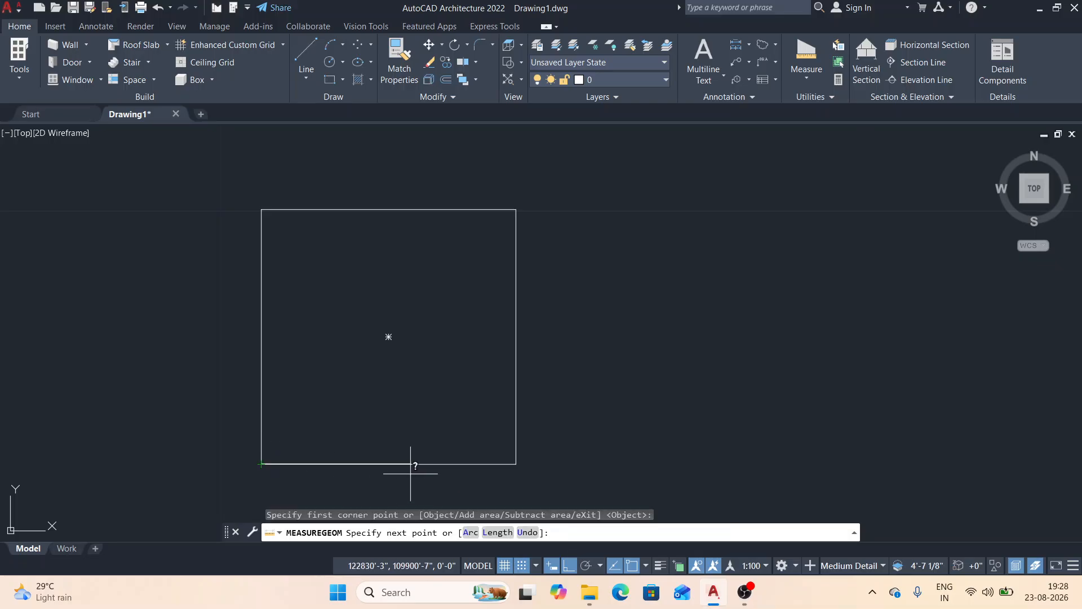
left_click(516, 463)
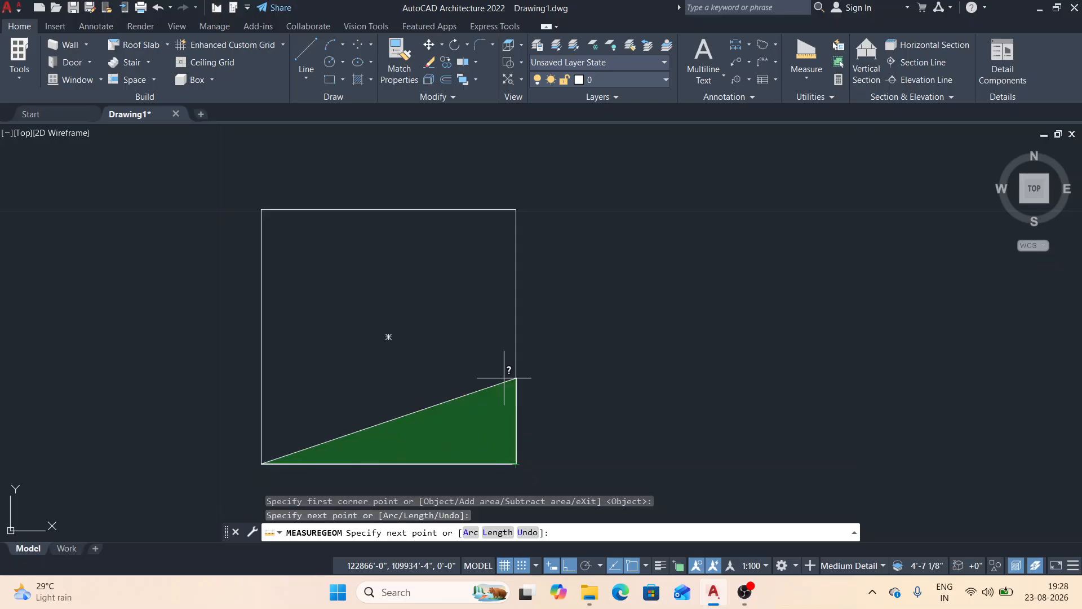
left_click(516, 209)
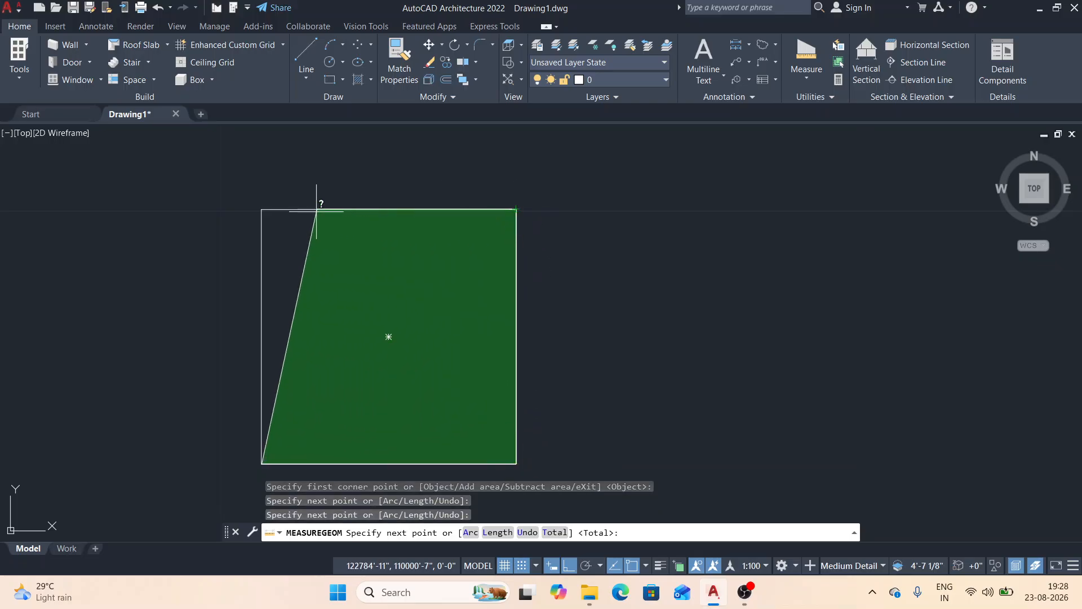
left_click(261, 209)
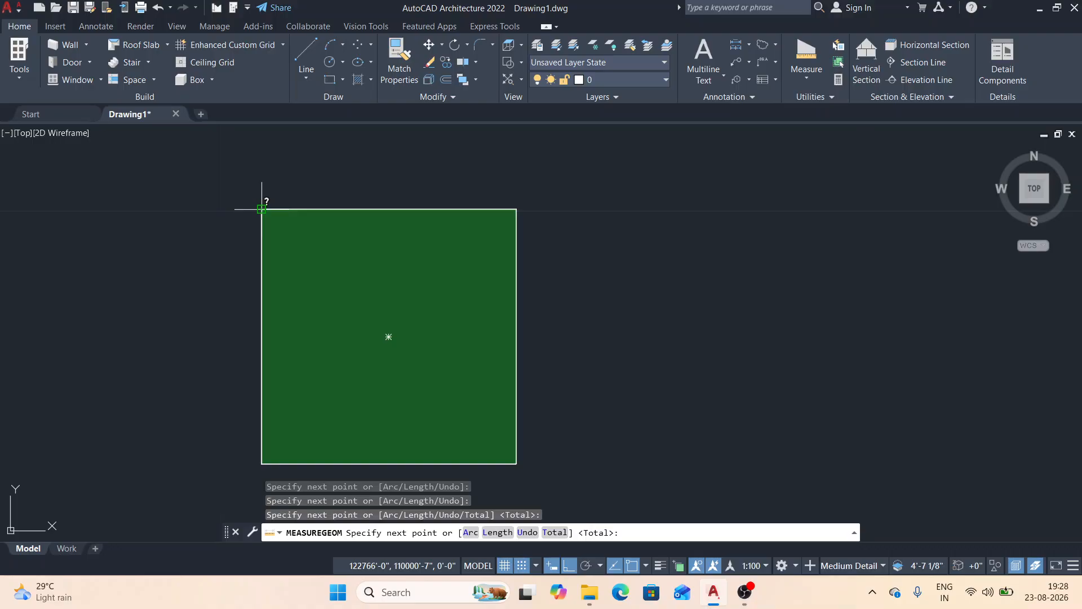
key("Return")
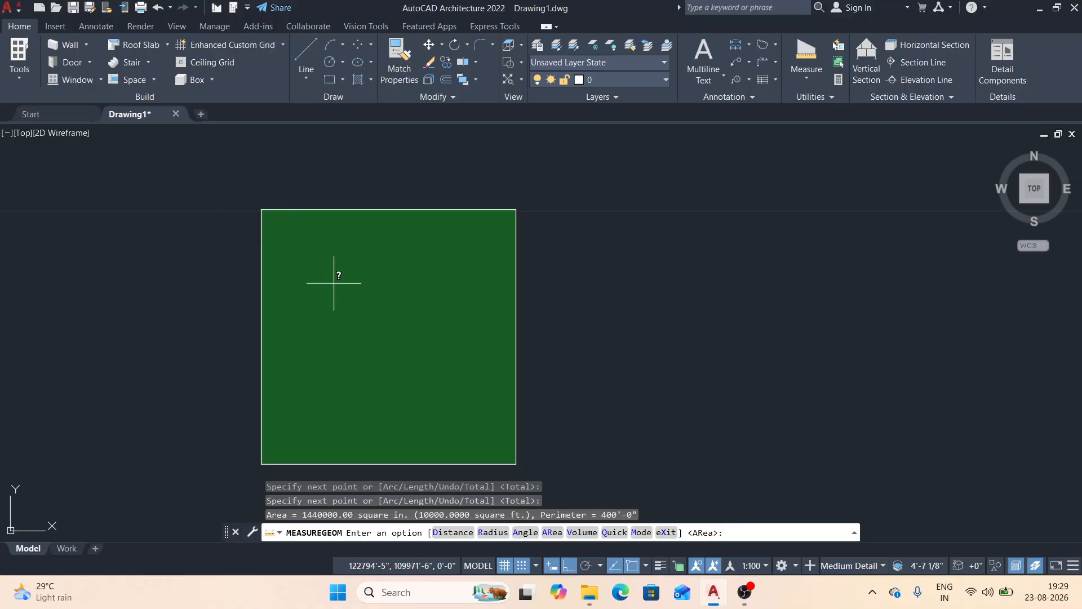
key("Escape")
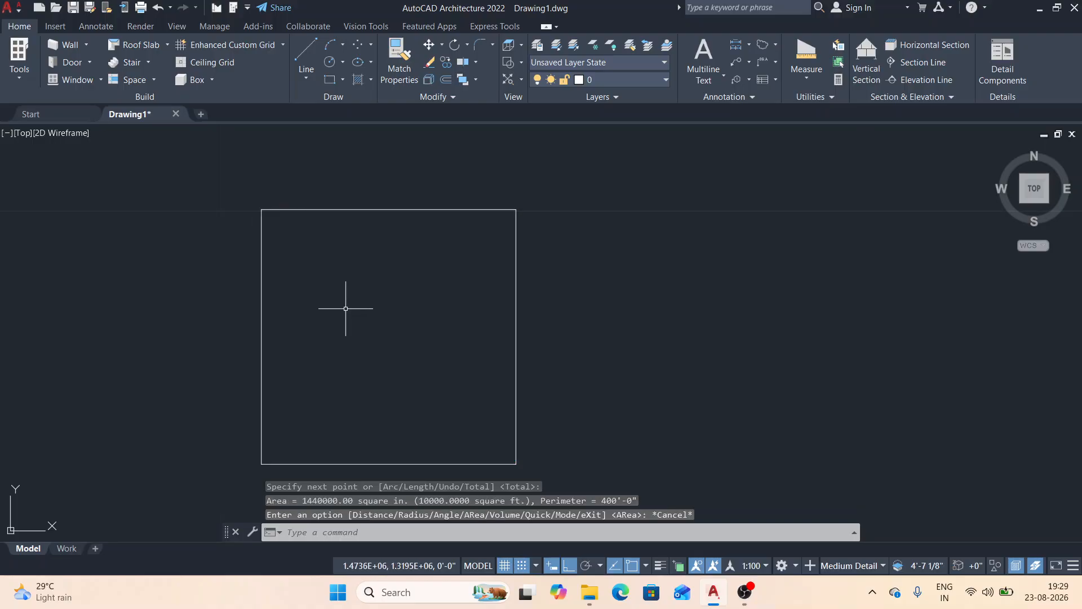
- Measure the same square's area with the Object option by selecting its outline
left_click(807, 79)
left_click(823, 215)
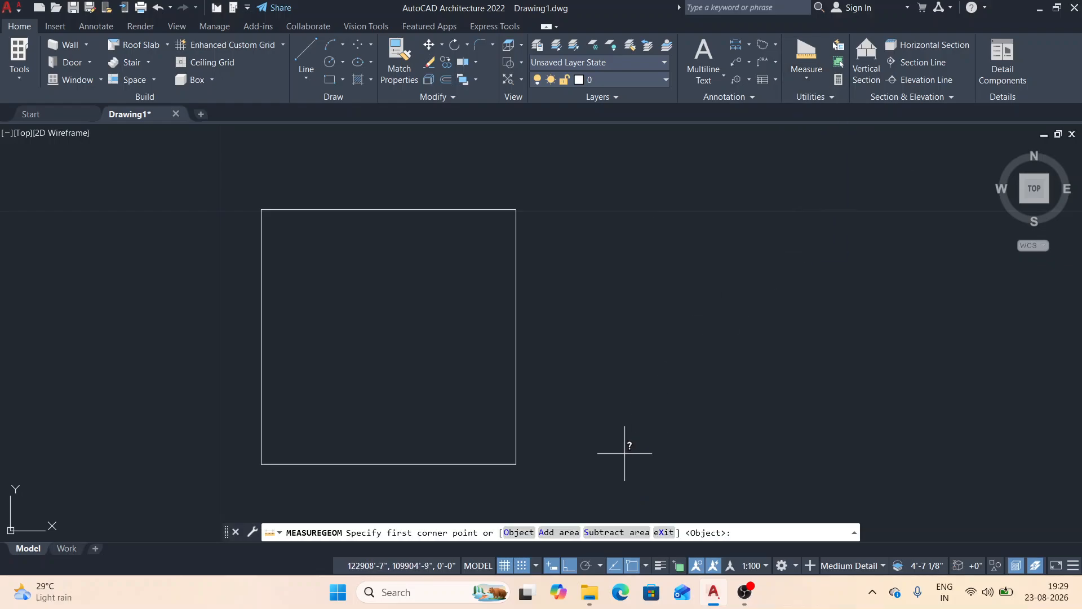
left_click(518, 532)
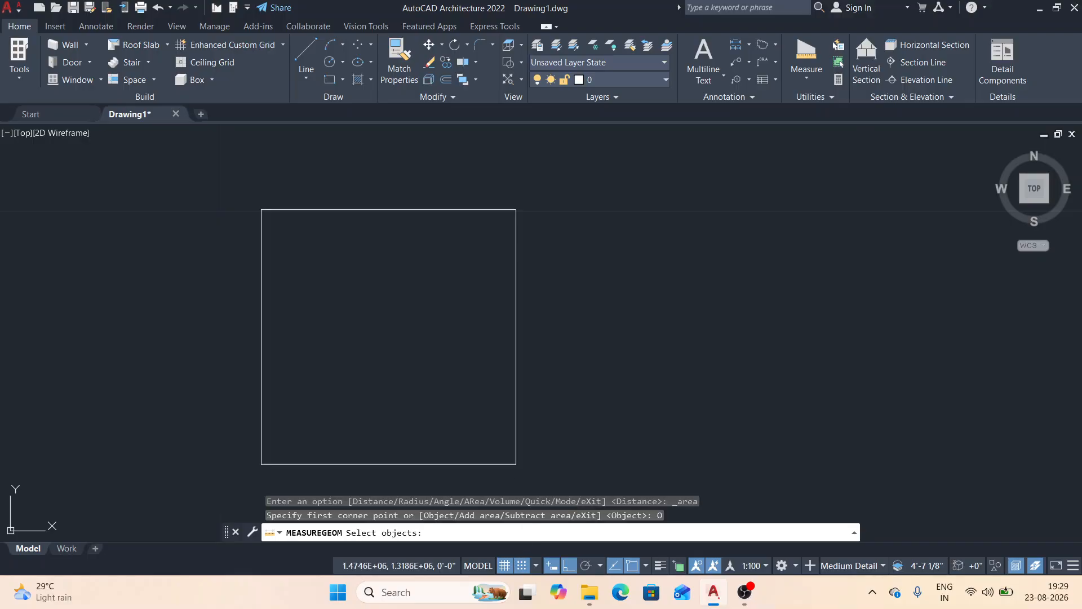
left_click(517, 444)
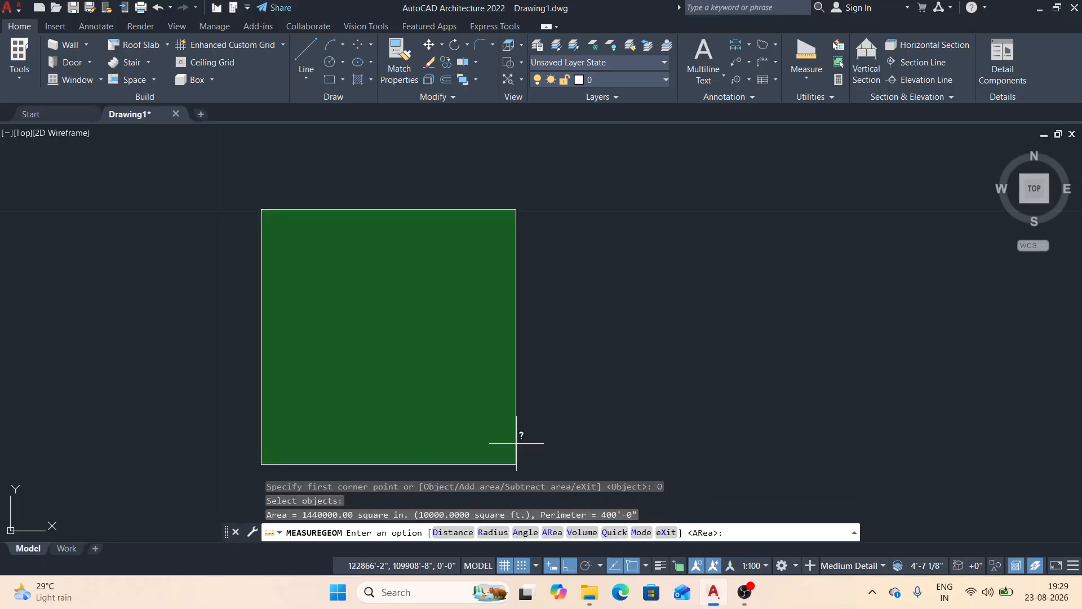